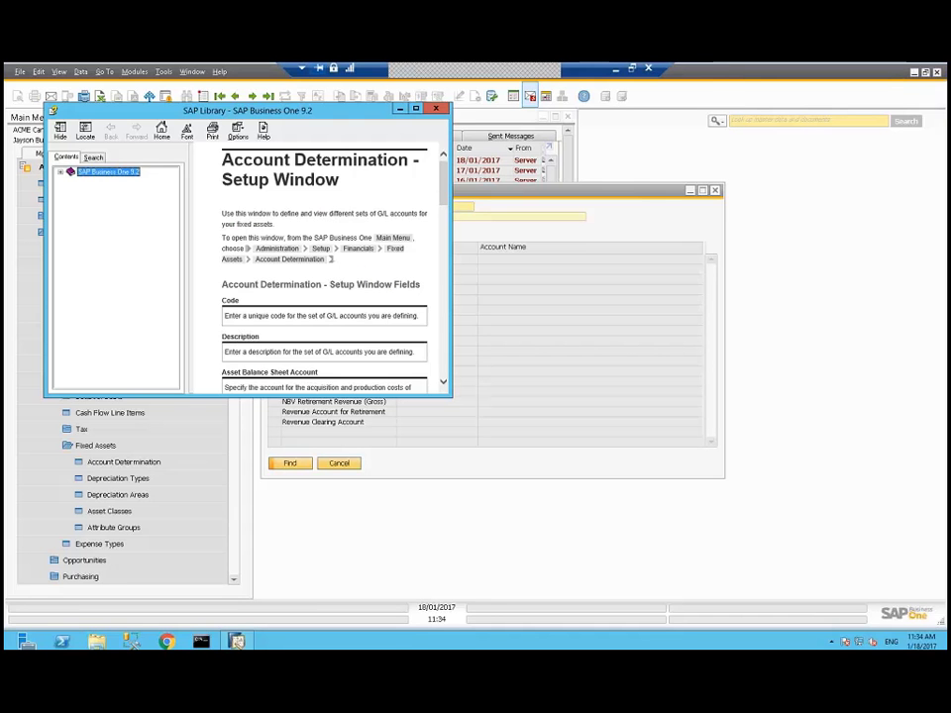
Step: Close the empty Account Determination form and open Company Details under System Initialization
{"action": "left_click", "coordinate": [436, 108]}
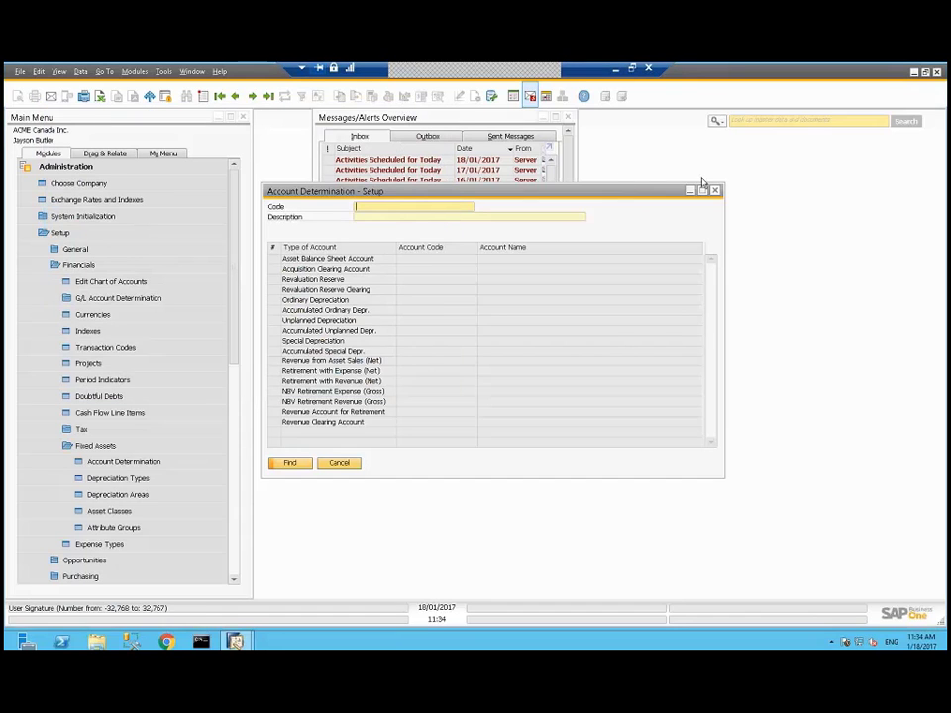
{"action": "left_click", "coordinate": [715, 191]}
{"action": "left_click", "coordinate": [85, 233]}
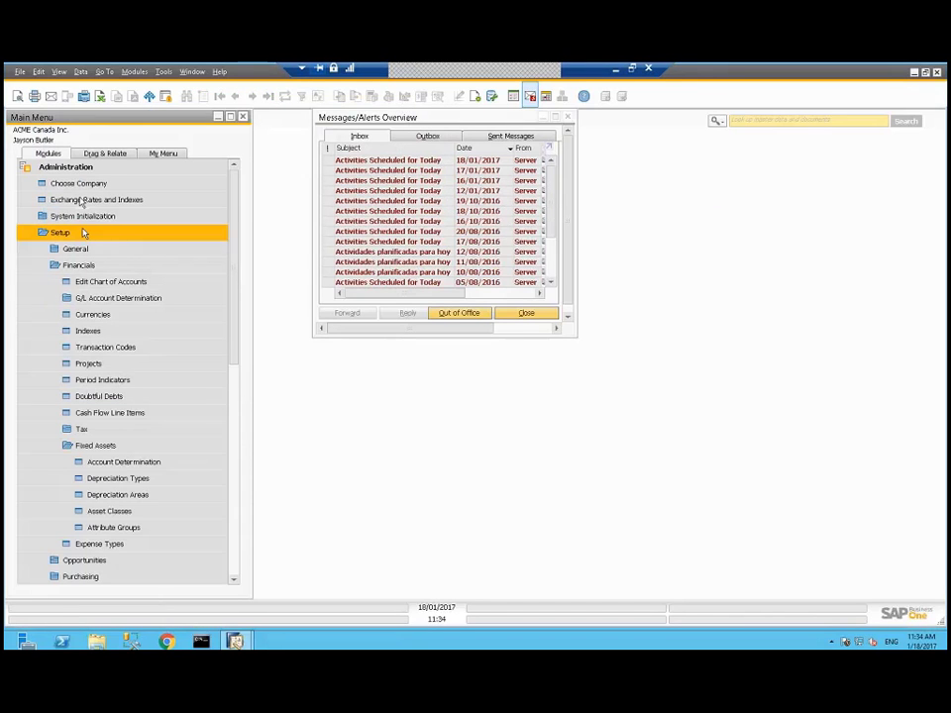
{"action": "left_click", "coordinate": [77, 217]}
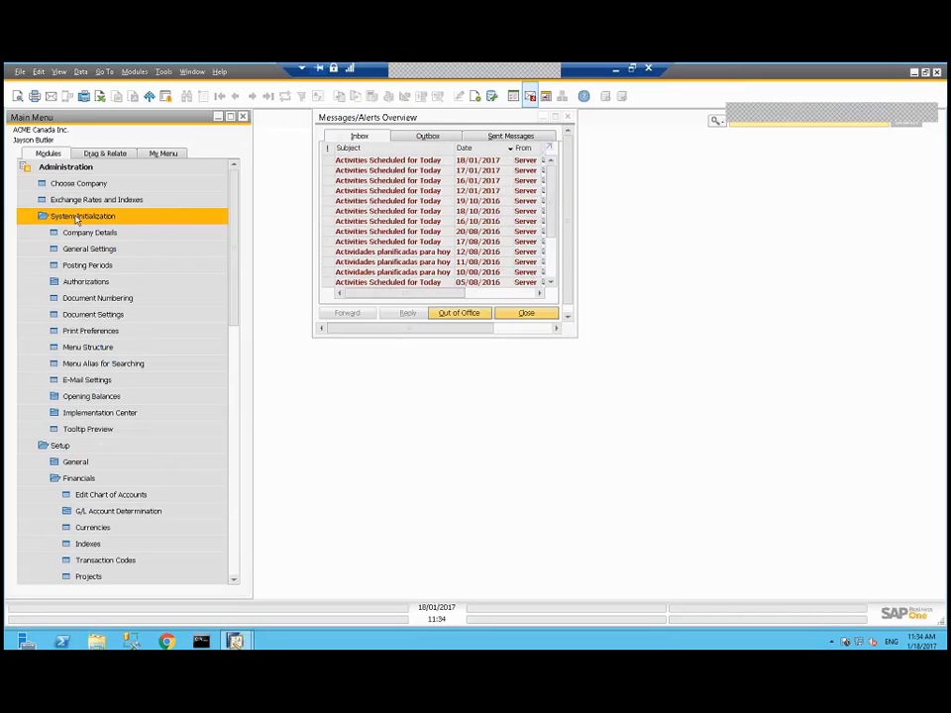
{"action": "left_click", "coordinate": [89, 236]}
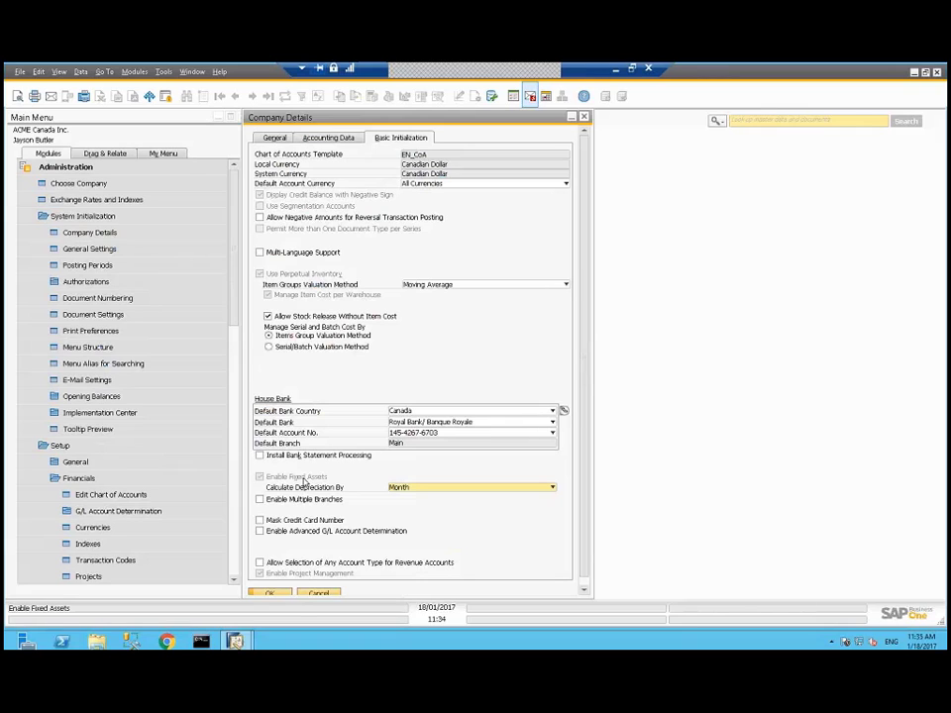
Step: Check the Calculate Depreciation By choices, keep Month, and close Company Details
{"action": "left_click", "coordinate": [435, 488]}
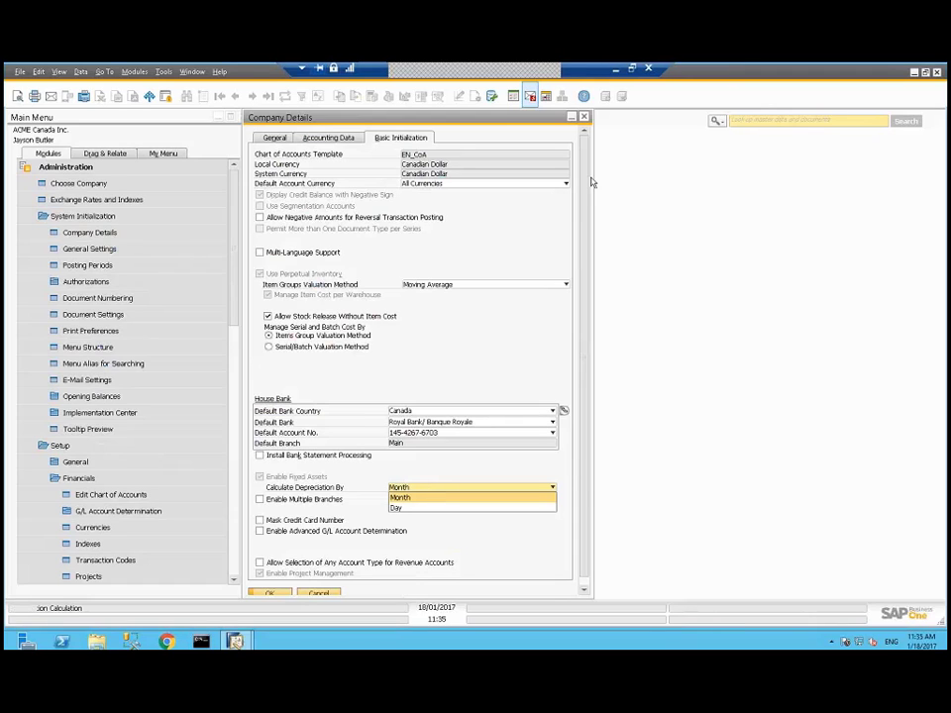
{"action": "left_click", "coordinate": [583, 119]}
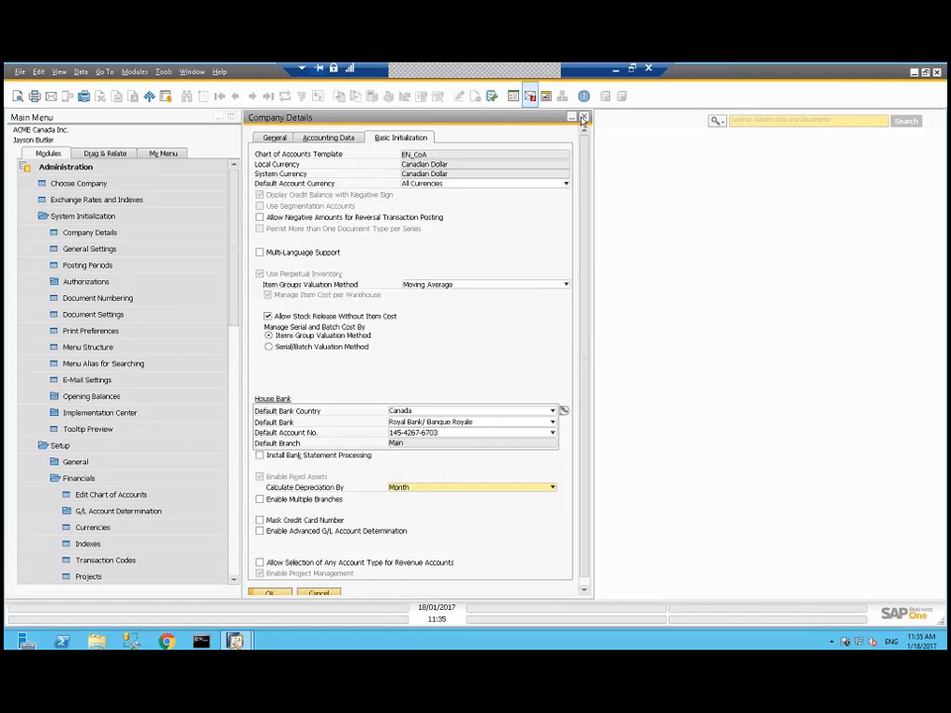
{"action": "left_click", "coordinate": [583, 118]}
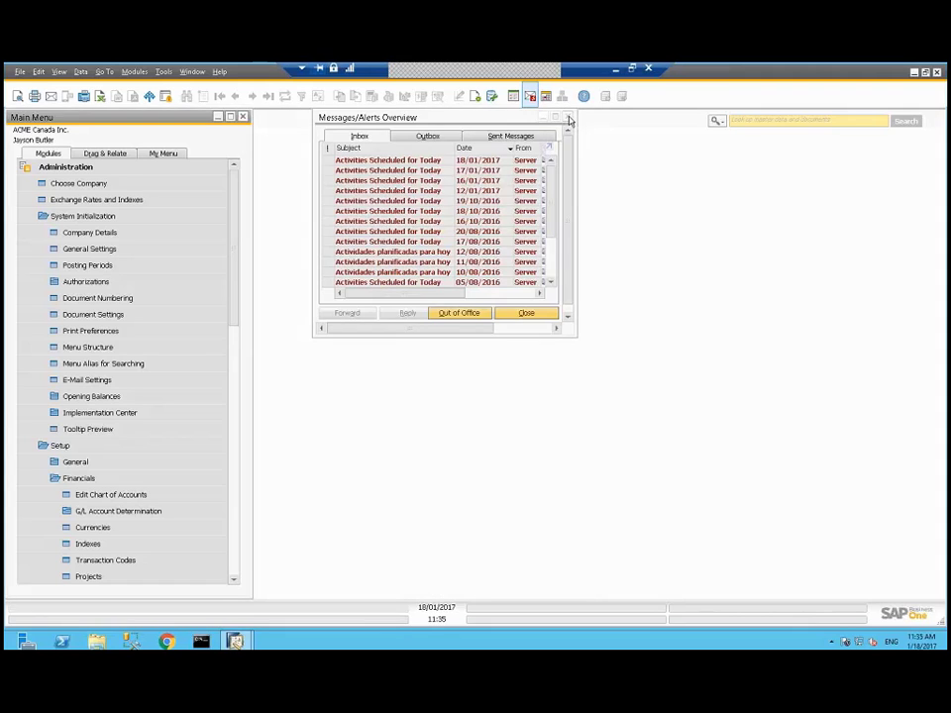
Step: Close Messages/Alerts Overview, collapse Administration, and expand Financials > Fixed Assets in the Main Menu
{"action": "left_click", "coordinate": [570, 120]}
{"action": "left_click", "coordinate": [70, 217]}
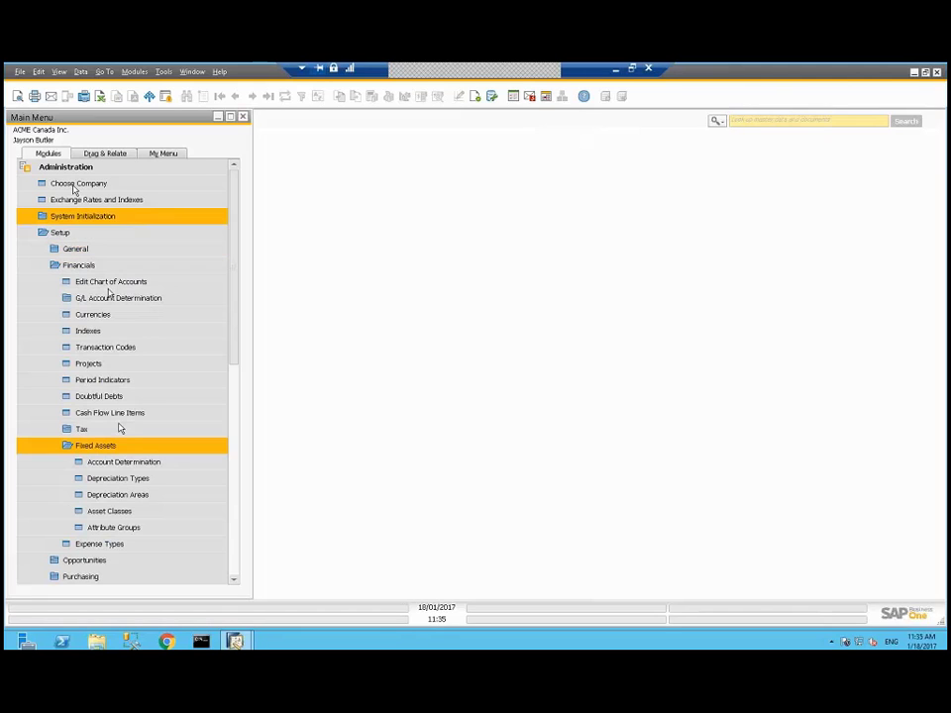
{"action": "left_click", "coordinate": [69, 169]}
{"action": "left_click", "coordinate": [65, 184]}
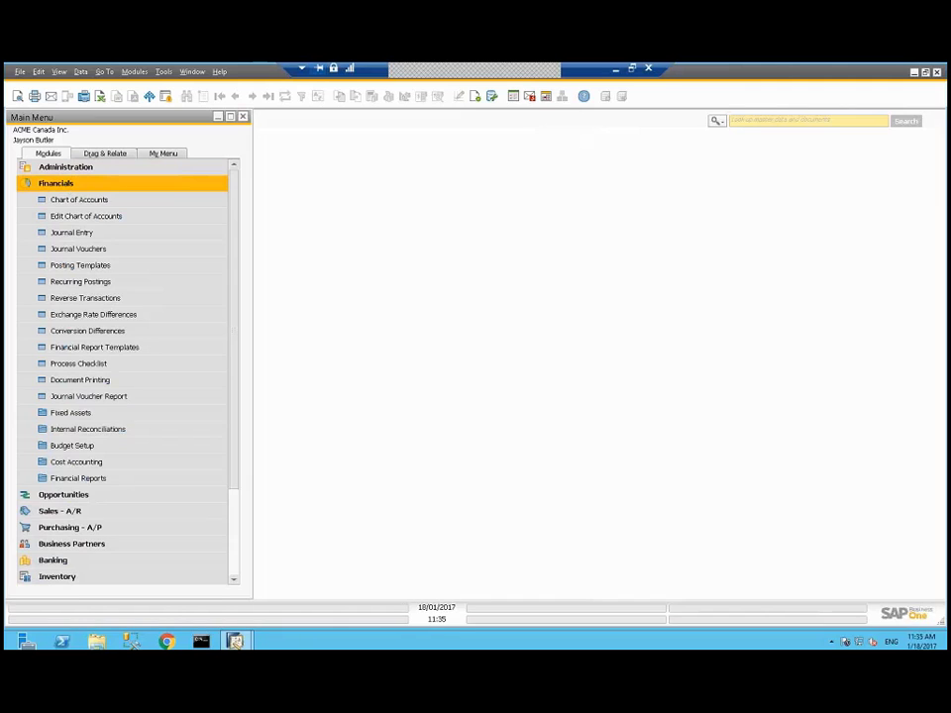
{"action": "left_click", "coordinate": [69, 414]}
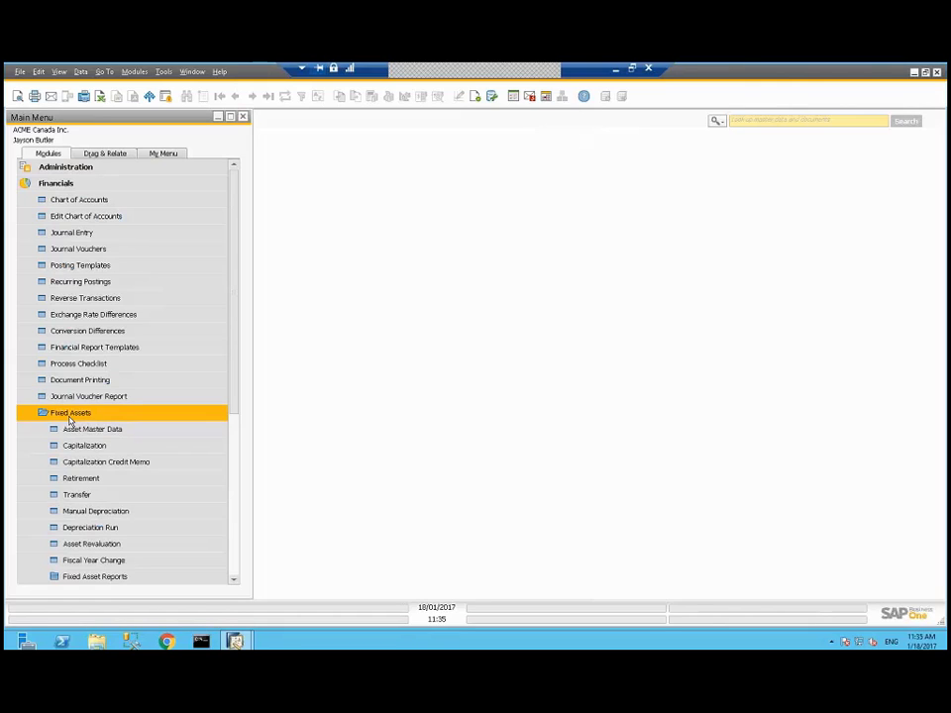
{"action": "left_click", "coordinate": [56, 315]}
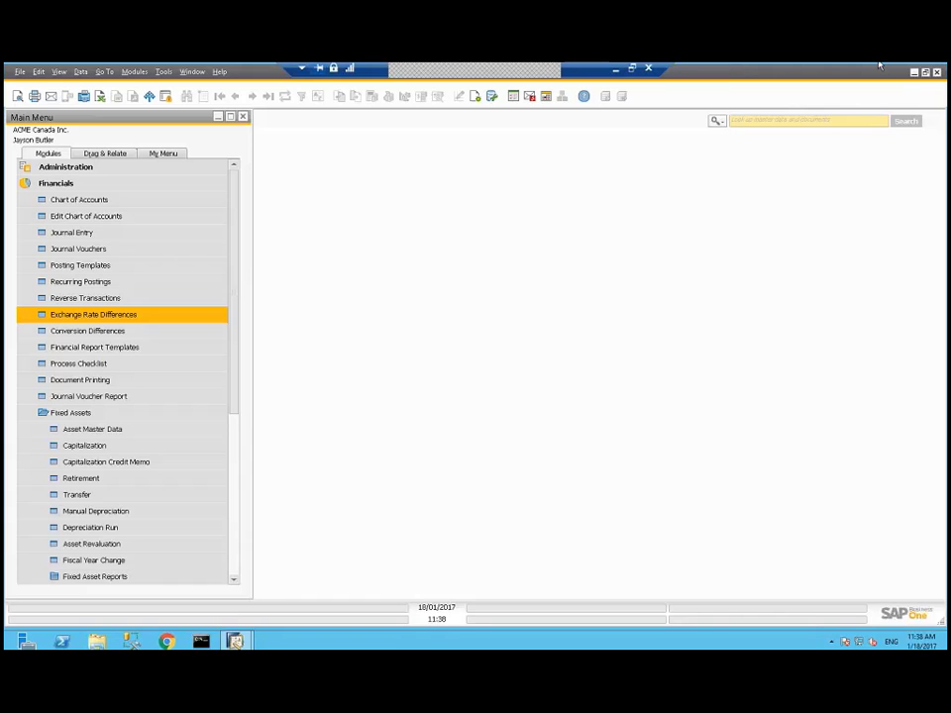
Step: Open the Fixed Assets Account Determination setup under Administration > Setup > Financials
{"action": "left_click", "coordinate": [56, 183]}
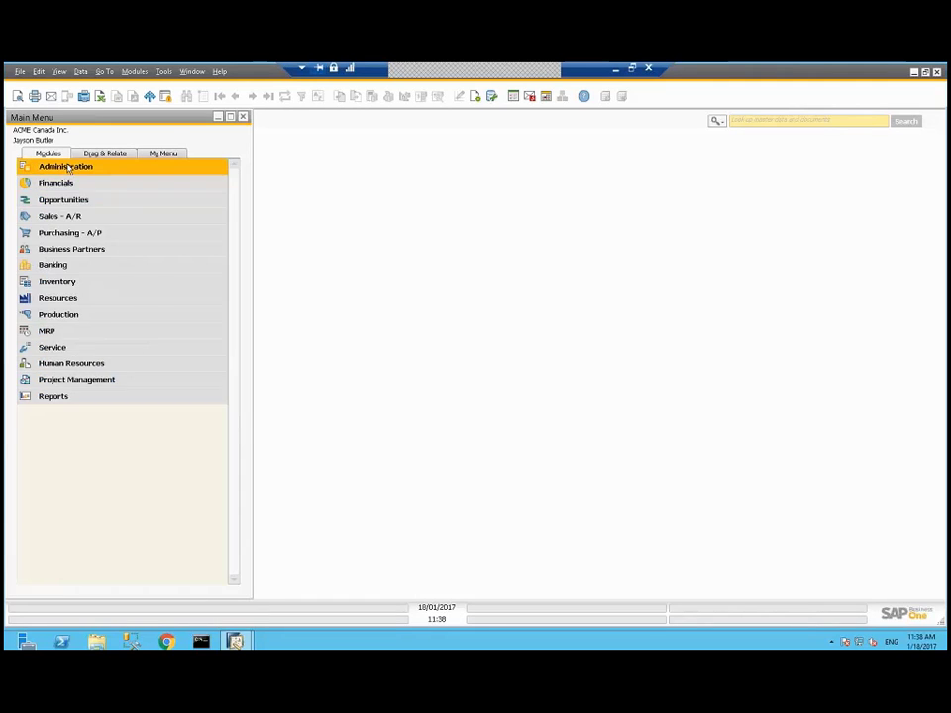
{"action": "left_click", "coordinate": [67, 168]}
{"action": "left_click", "coordinate": [60, 233]}
{"action": "left_click", "coordinate": [63, 265]}
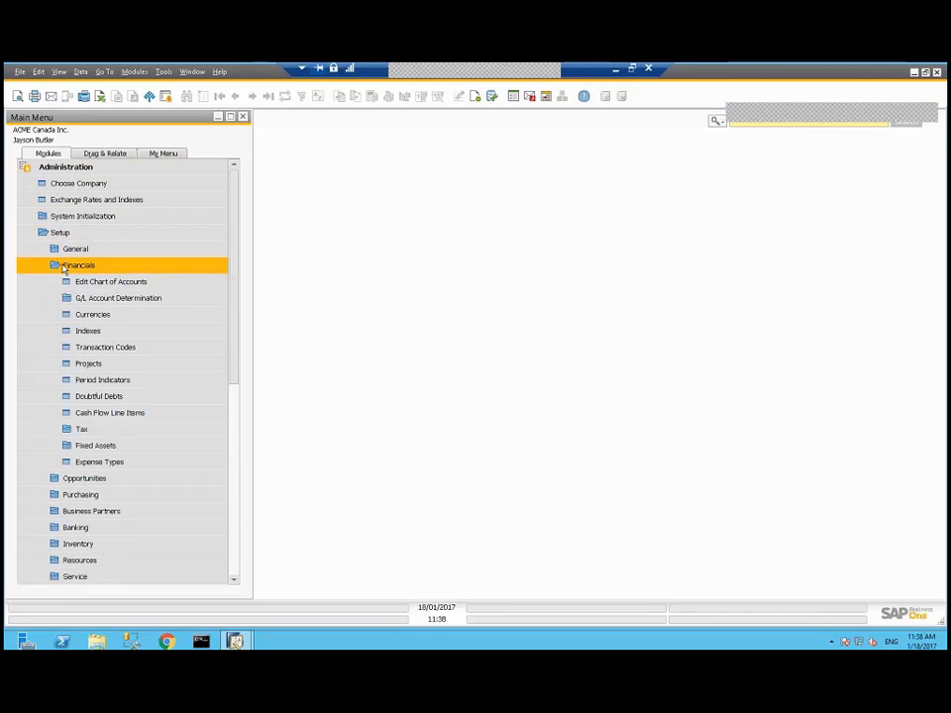
{"action": "left_click", "coordinate": [95, 446]}
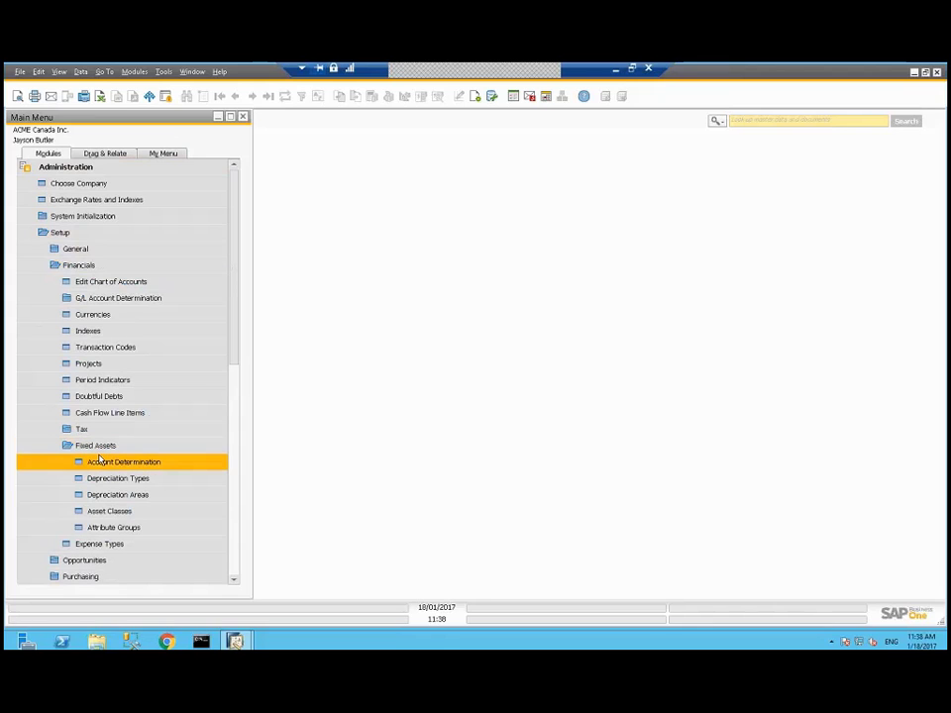
{"action": "left_click", "coordinate": [100, 462]}
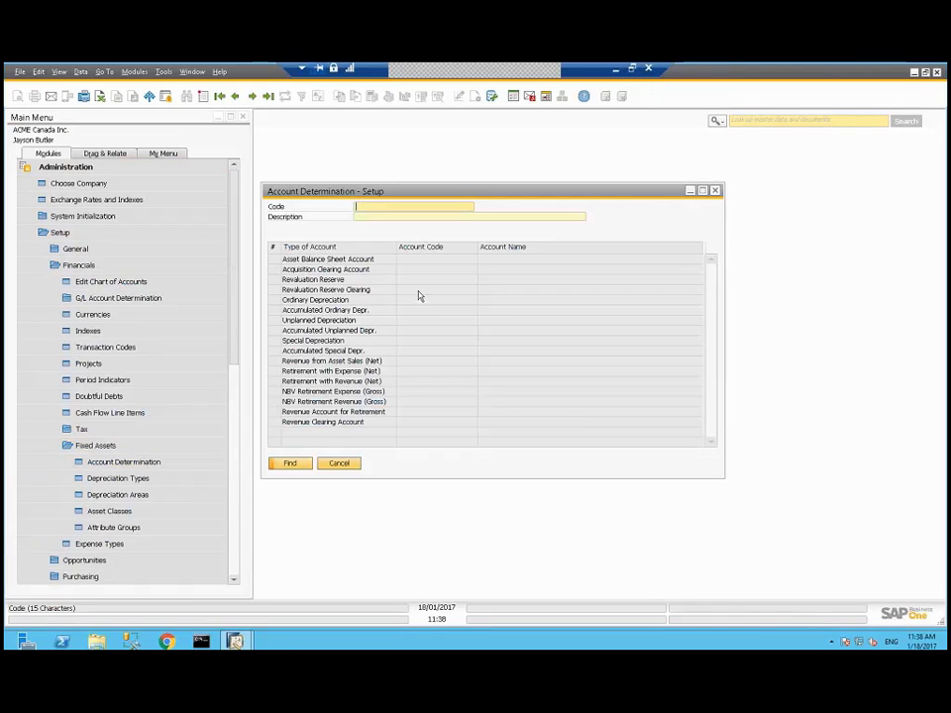
Step: Load FA Motors and follow the ordinary depreciation account 64150000 into the Chart of Accounts
{"action": "key", "text": "Return"}
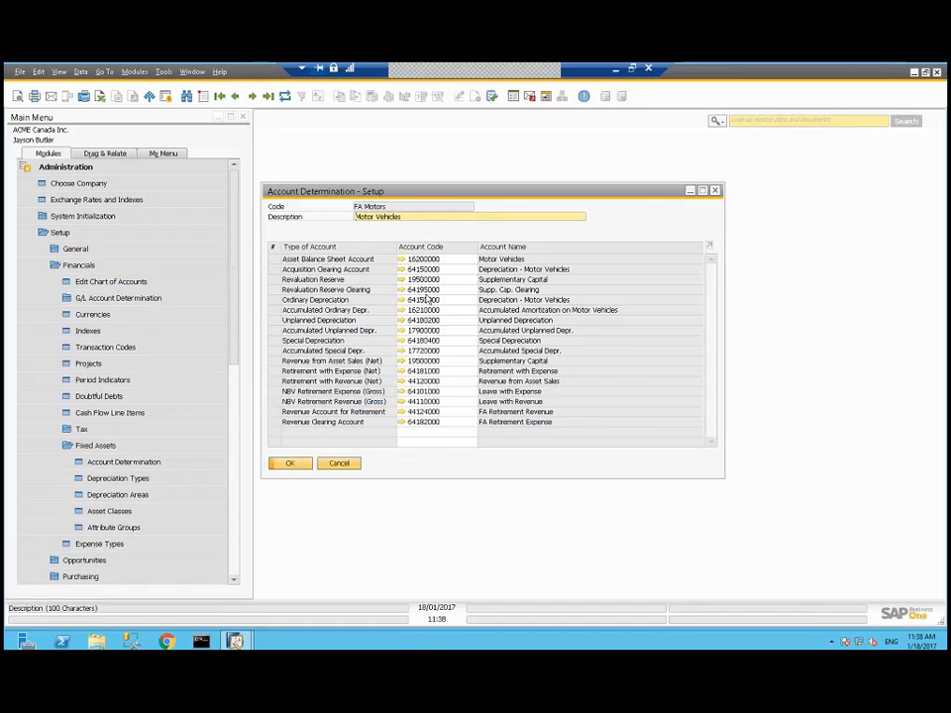
{"action": "left_click", "coordinate": [459, 310]}
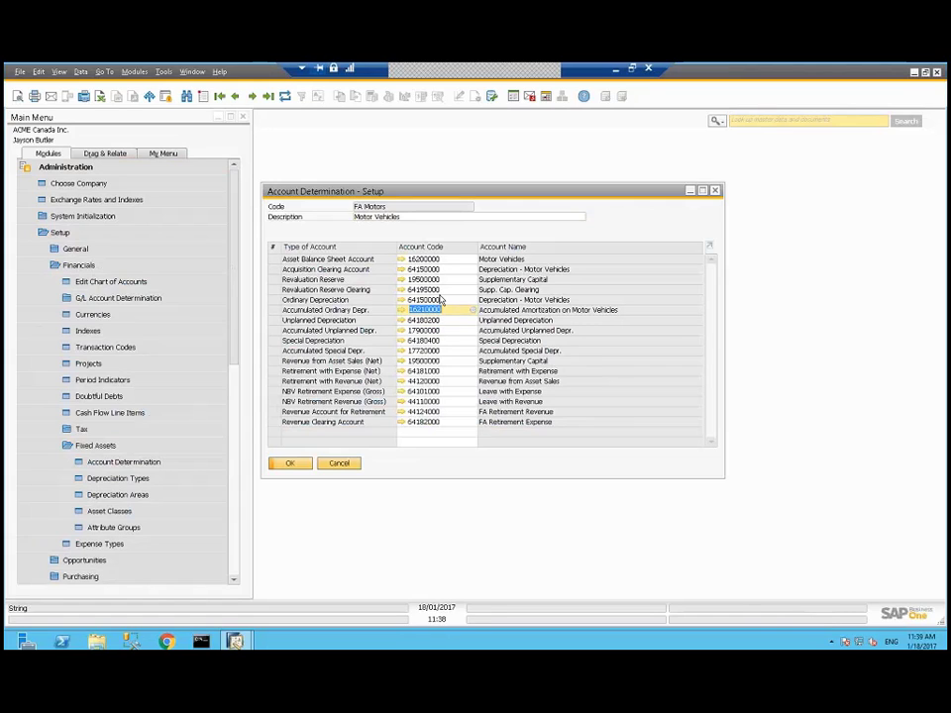
{"action": "left_click", "coordinate": [451, 300]}
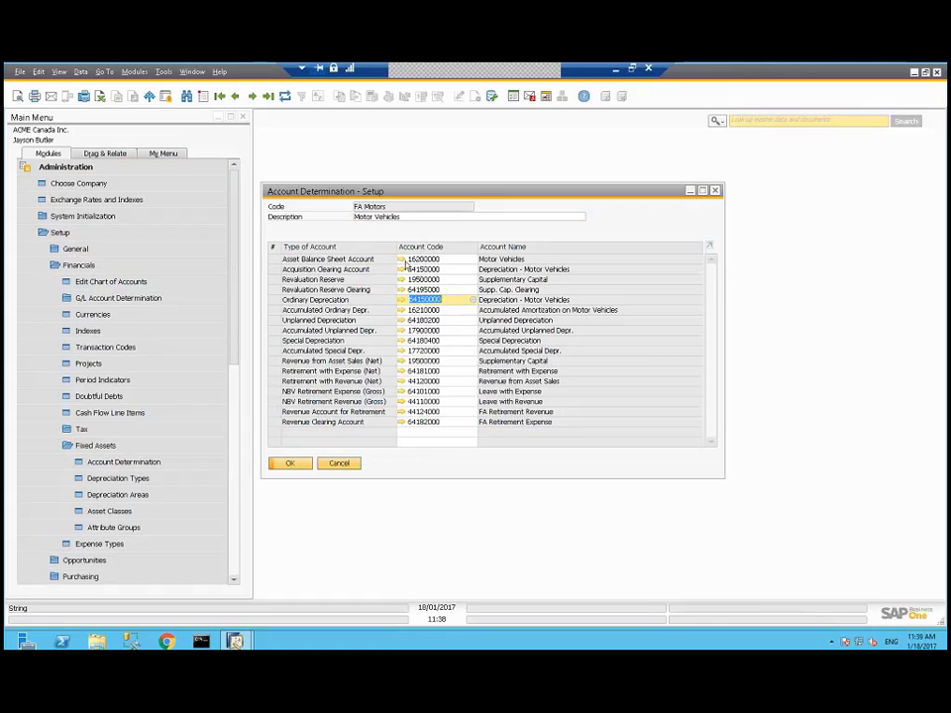
Step: Check the Motor Vehicles, Furniture and Office Equipment accounts, then close the Chart of Accounts
{"action": "left_click", "coordinate": [401, 260]}
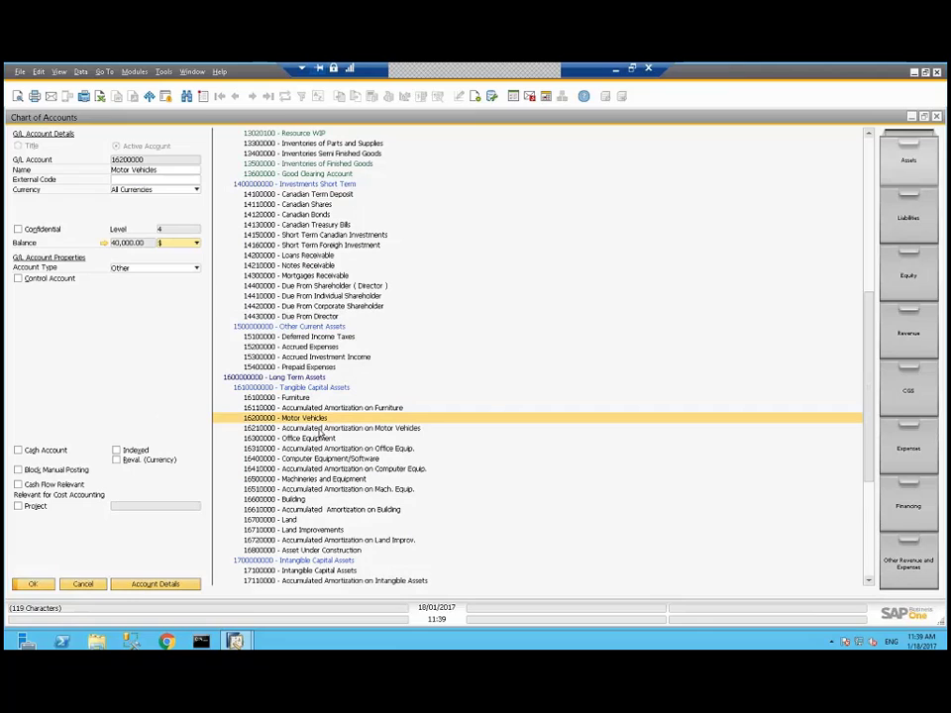
{"action": "left_click", "coordinate": [291, 398]}
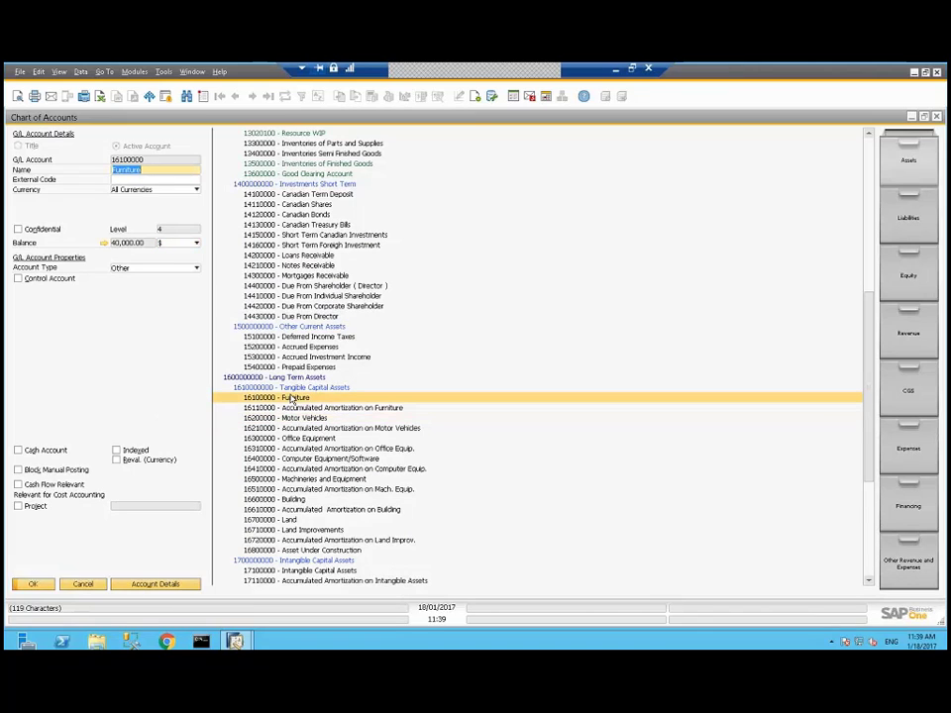
{"action": "left_click", "coordinate": [319, 440]}
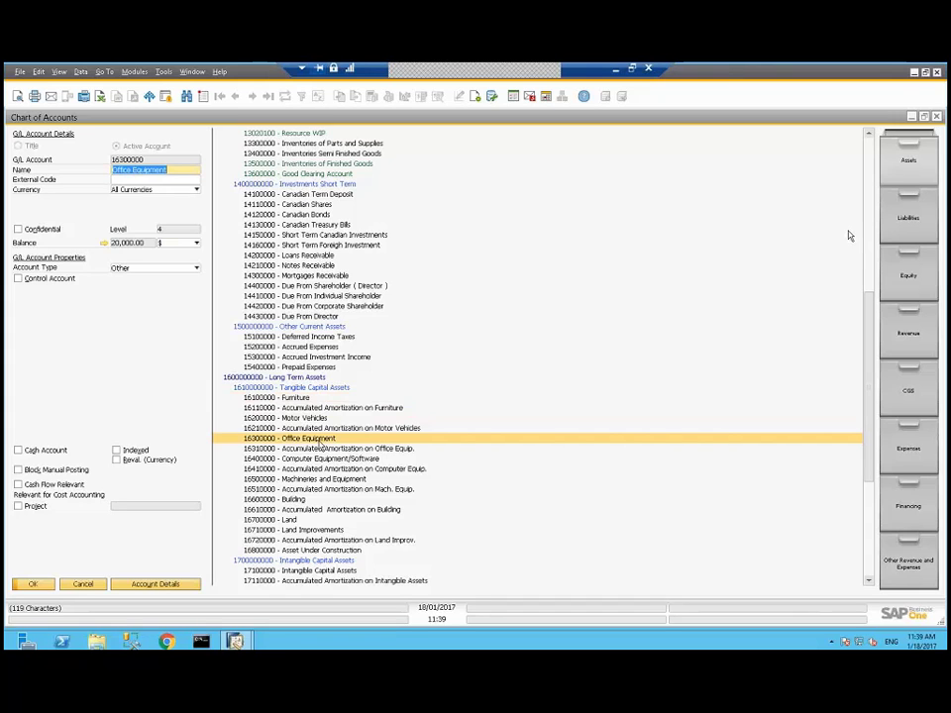
{"action": "left_click", "coordinate": [937, 118]}
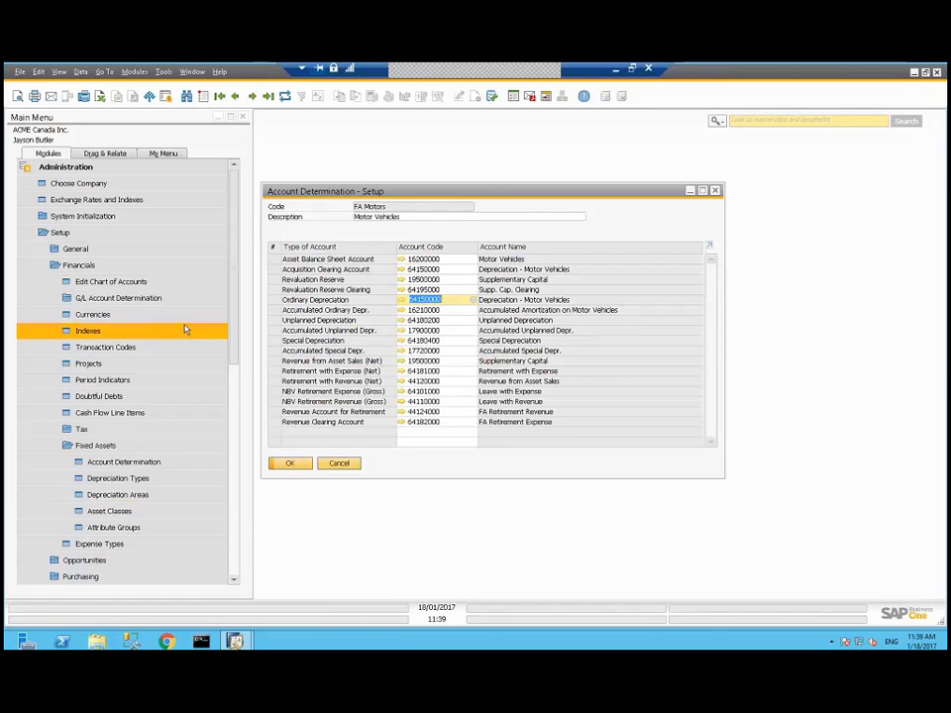
Step: Load the existing depreciation type, review its calculation method, then close Depreciation Types and Account Determination
{"action": "left_click", "coordinate": [115, 463]}
{"action": "left_click", "coordinate": [112, 480]}
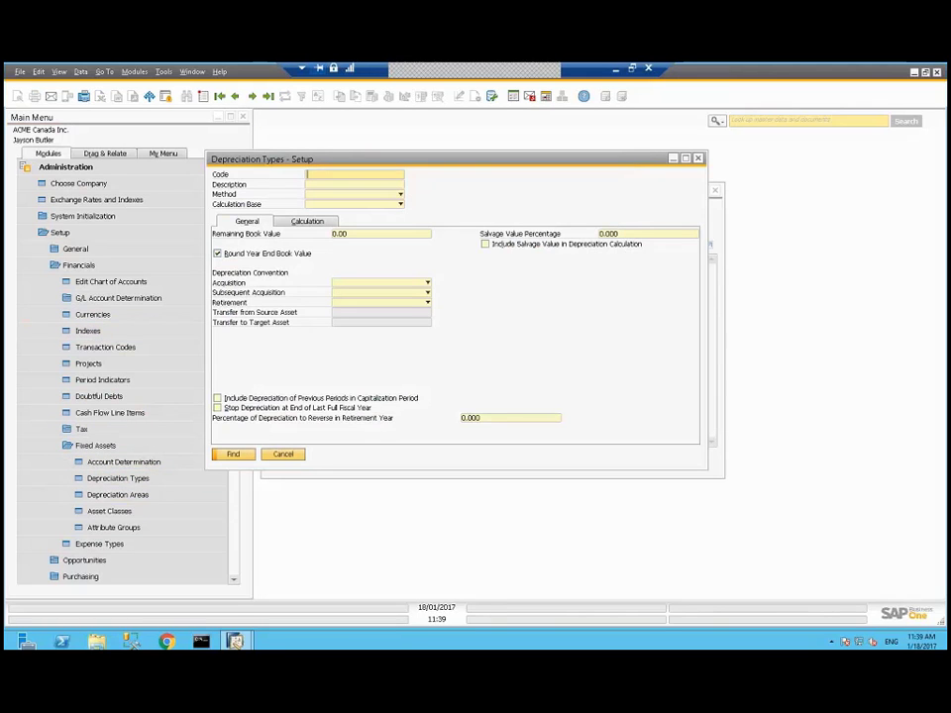
{"action": "key", "text": "Return"}
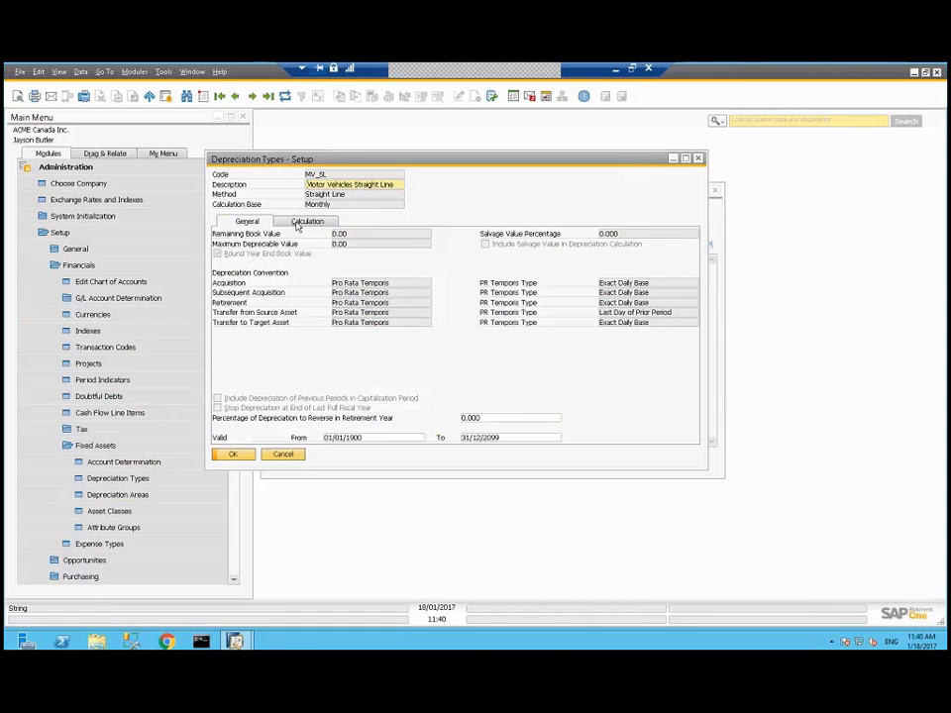
{"action": "left_click", "coordinate": [296, 225]}
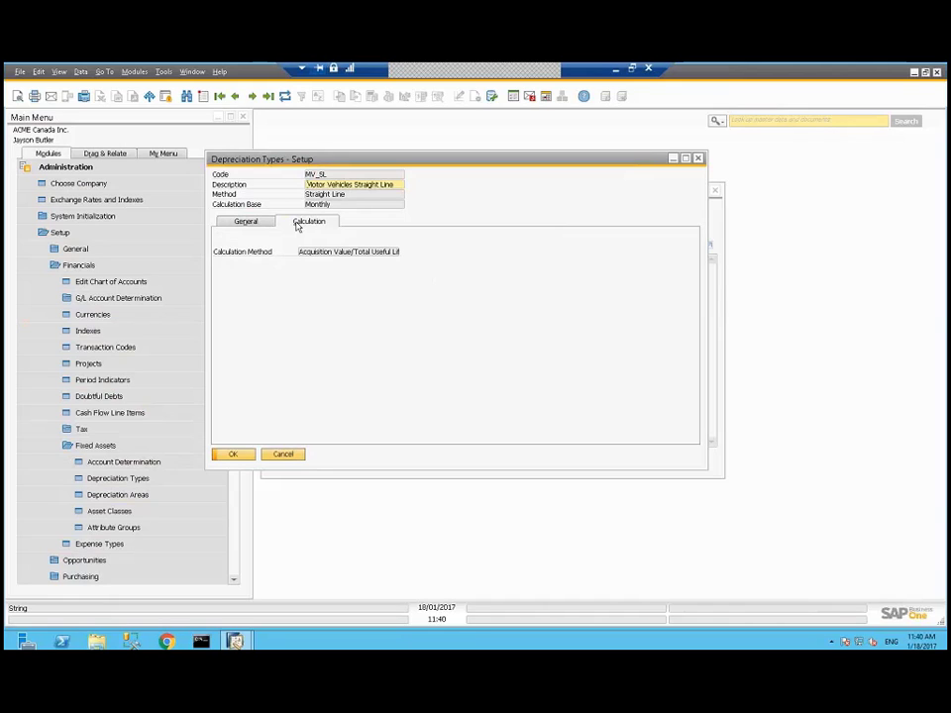
{"action": "left_click", "coordinate": [697, 159]}
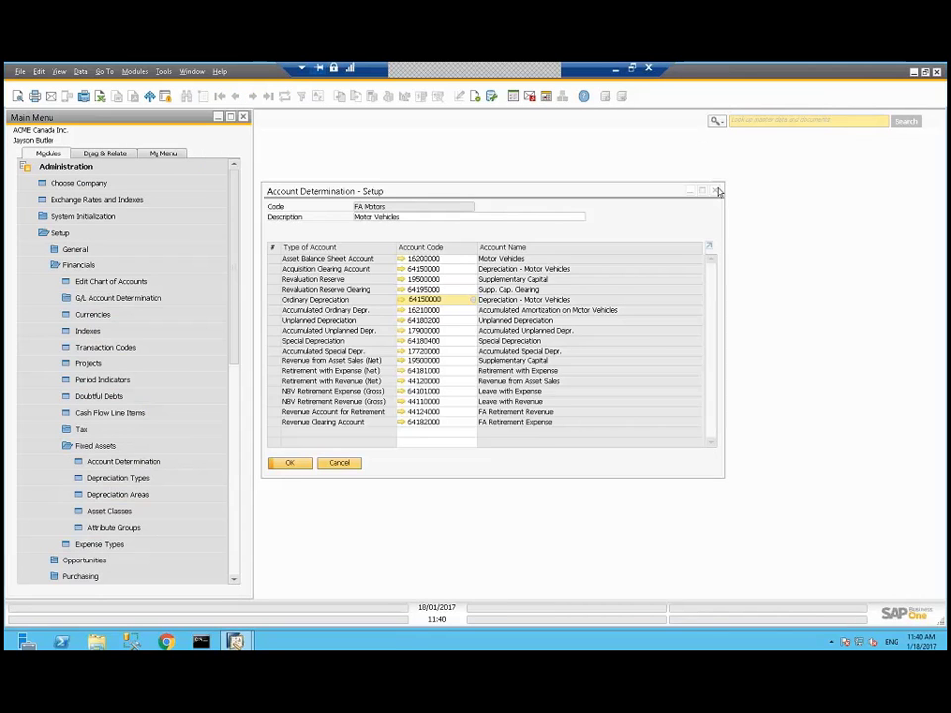
{"action": "left_click", "coordinate": [715, 189]}
{"action": "left_click", "coordinate": [133, 502]}
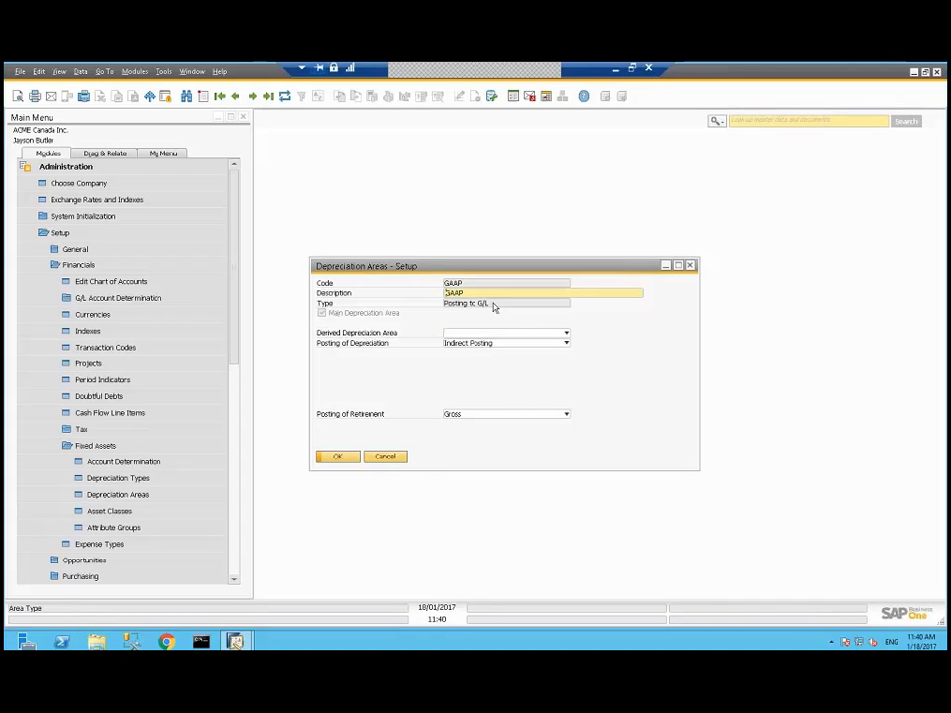
{"action": "left_click", "coordinate": [464, 346]}
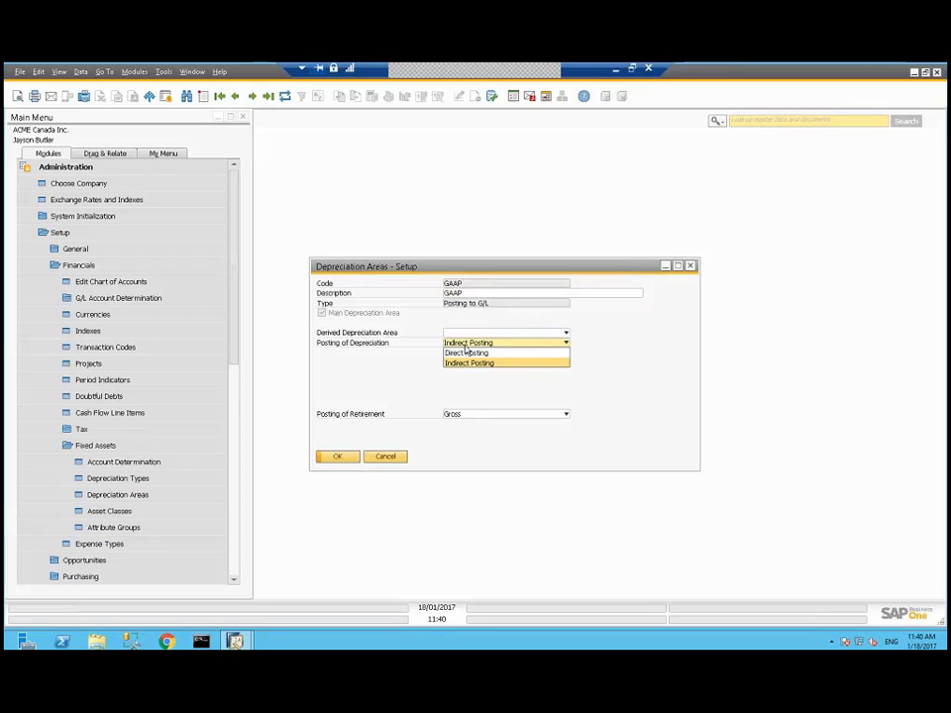
{"action": "left_click", "coordinate": [465, 345]}
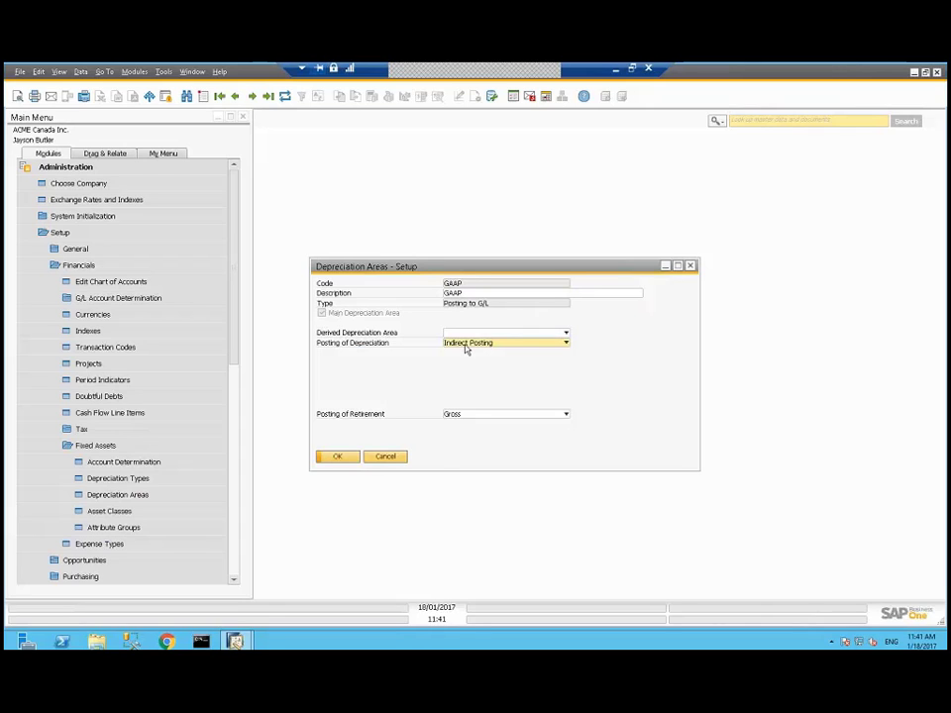
{"action": "left_click", "coordinate": [387, 459]}
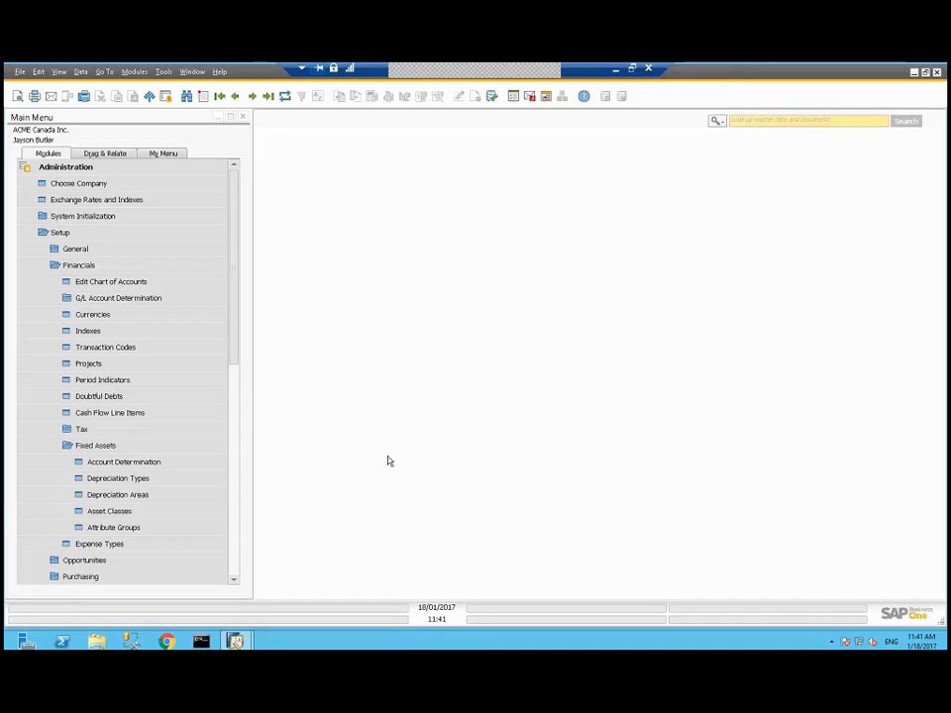
{"action": "left_click", "coordinate": [123, 530]}
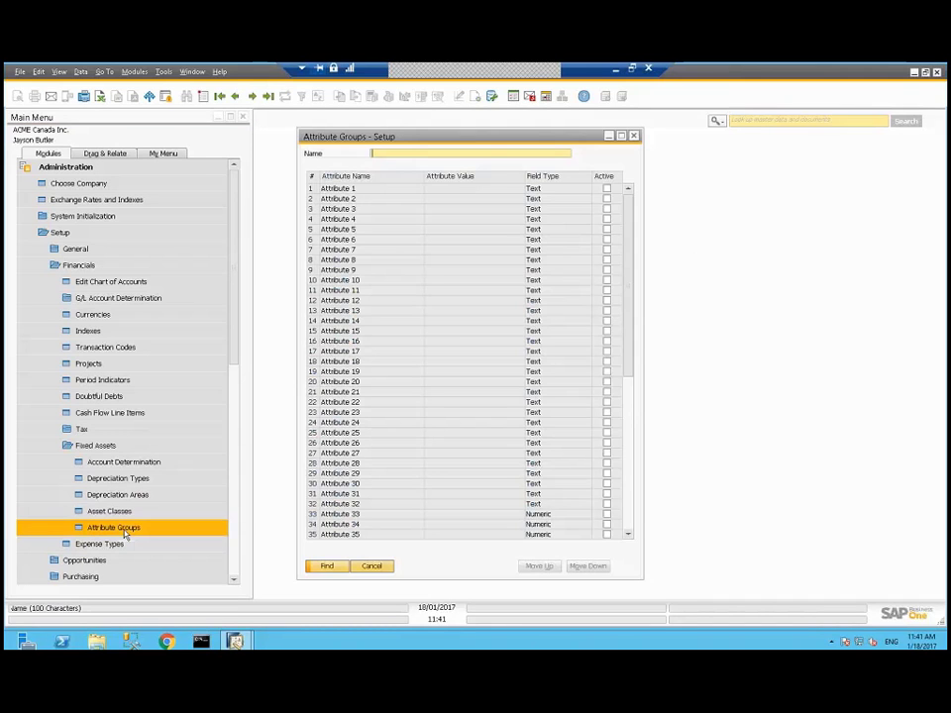
Step: Load the Motor Vehicles attribute group with Colour (Text) and Last Accident (Date) attributes
{"action": "key", "text": "Return"}
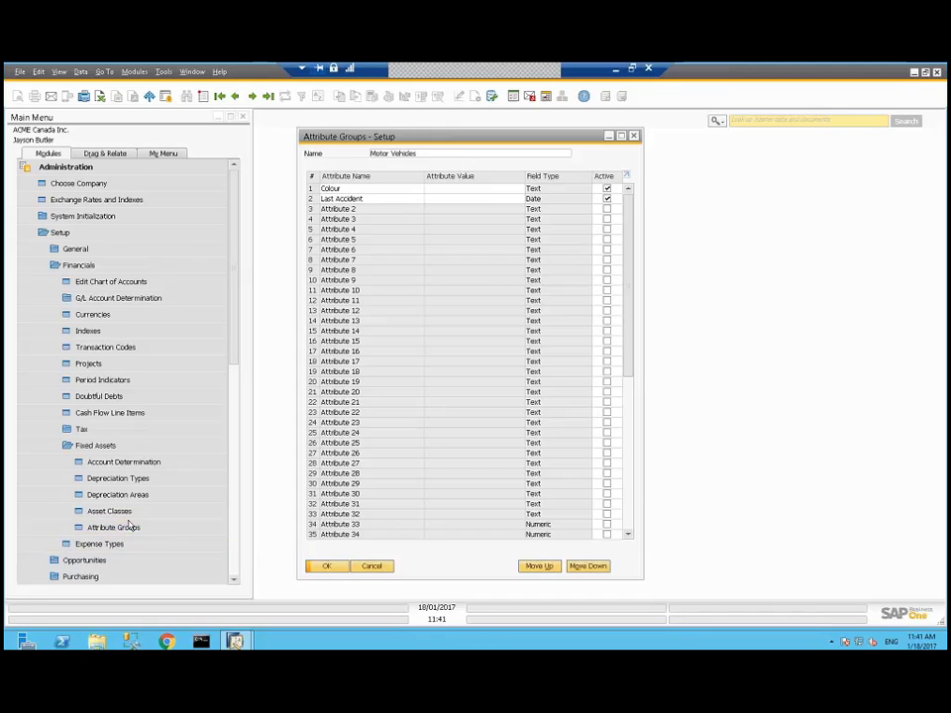
Step: Load asset class MV and review its GAAP and Internal depreciation areas over 72 months
{"action": "left_click", "coordinate": [125, 516]}
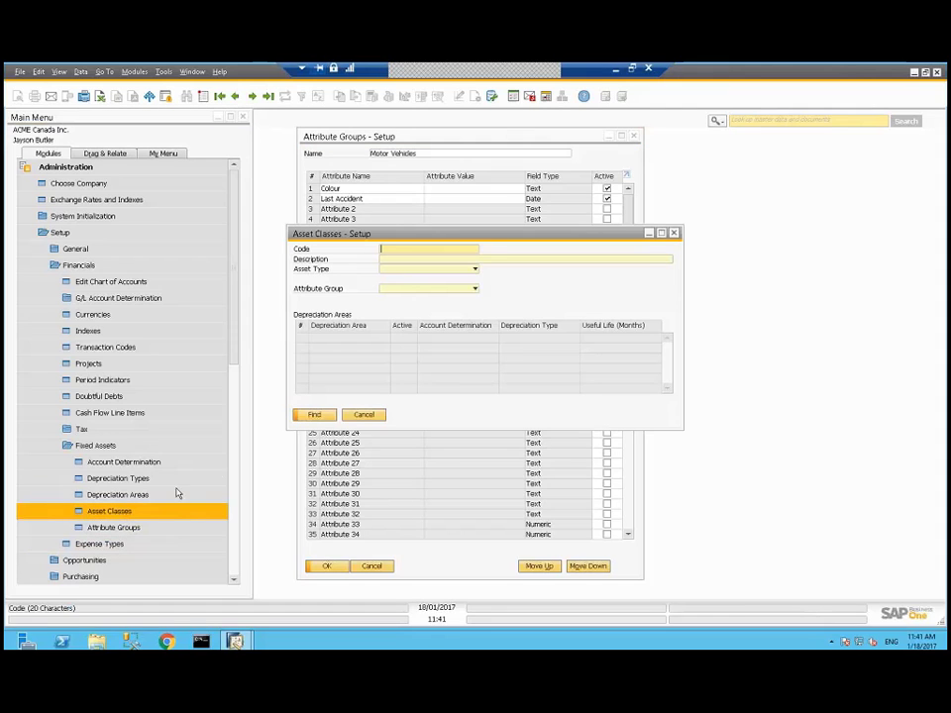
{"action": "key", "text": "Return"}
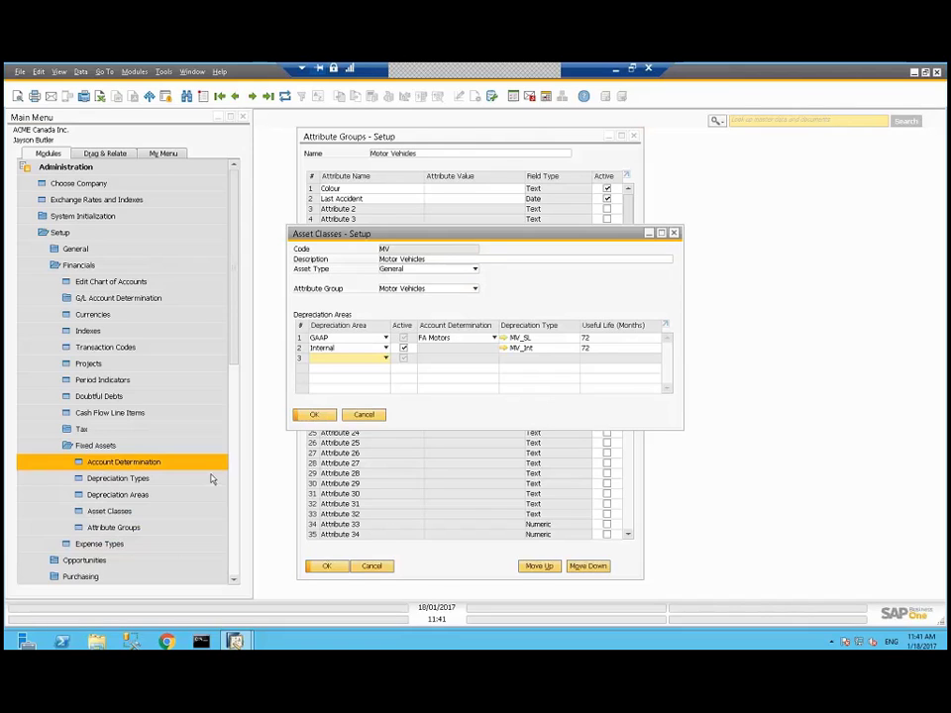
{"action": "left_click", "coordinate": [203, 494]}
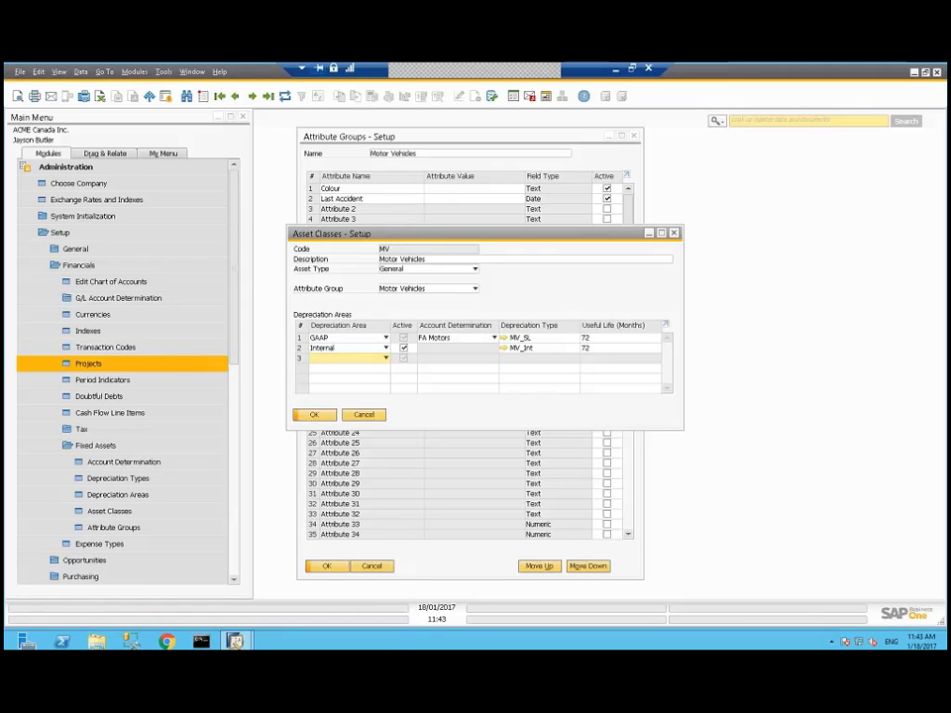
Step: Close Asset Classes and Attribute Groups, then open Asset Master Data under Financials > Fixed Assets
{"action": "left_click", "coordinate": [674, 233]}
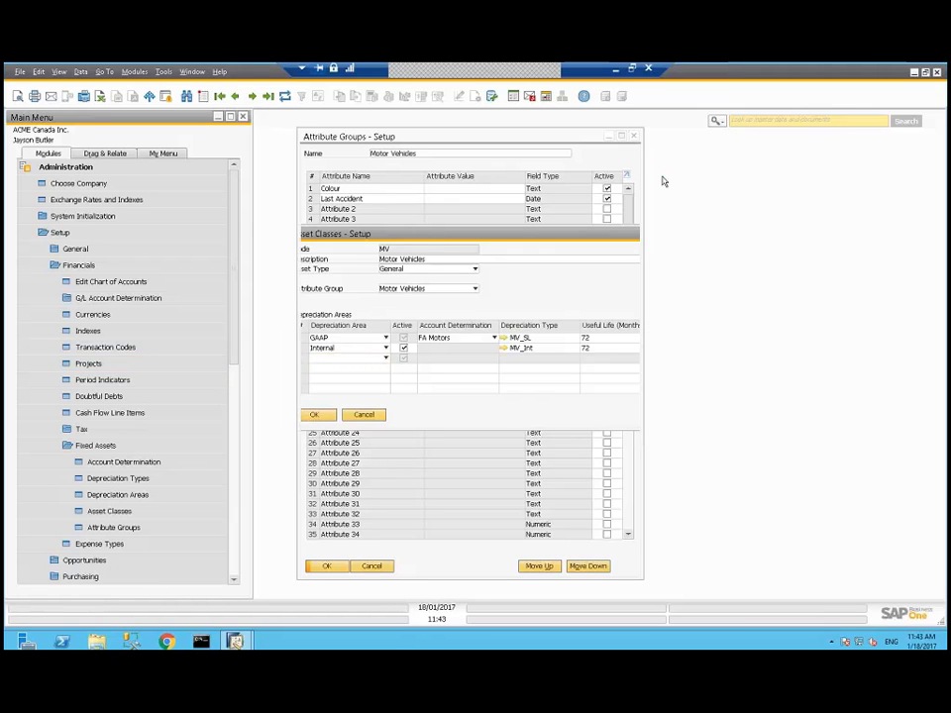
{"action": "left_click", "coordinate": [633, 136]}
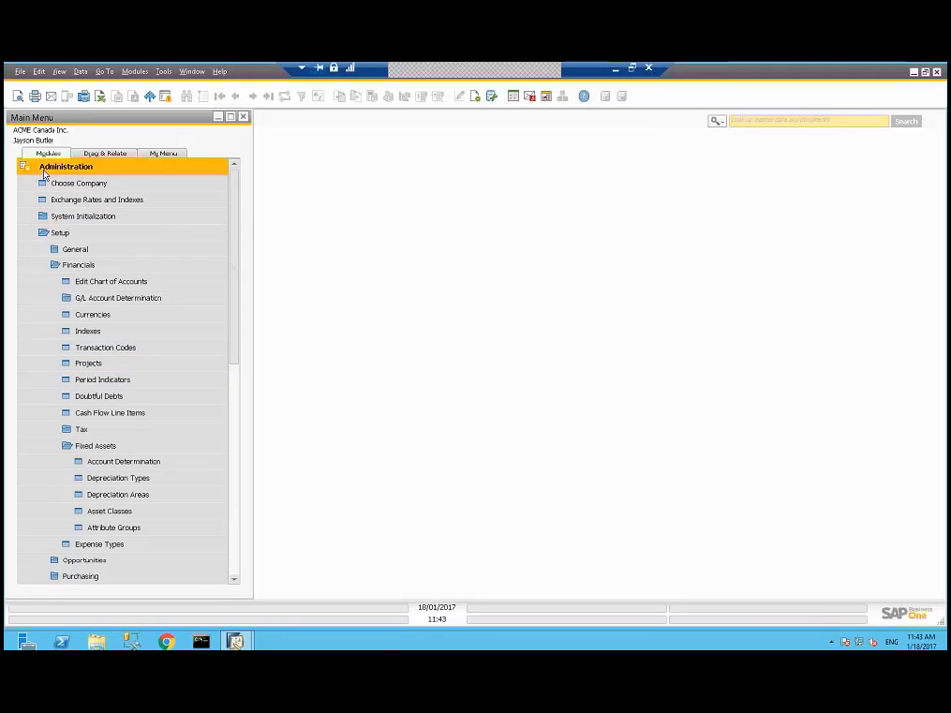
{"action": "left_click", "coordinate": [44, 170]}
{"action": "left_click", "coordinate": [46, 184]}
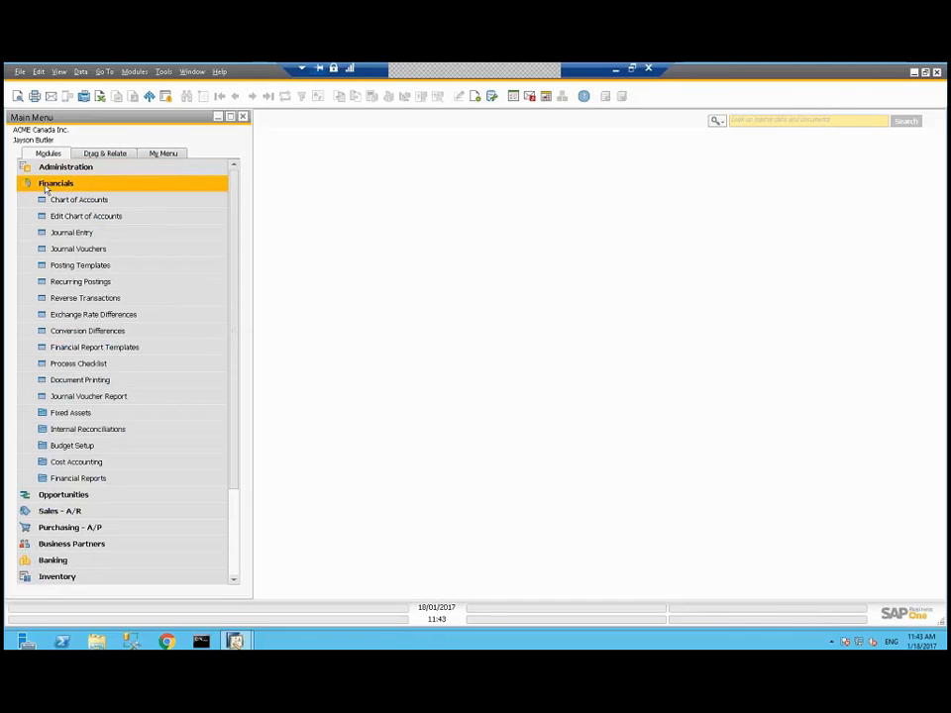
{"action": "left_click", "coordinate": [54, 414]}
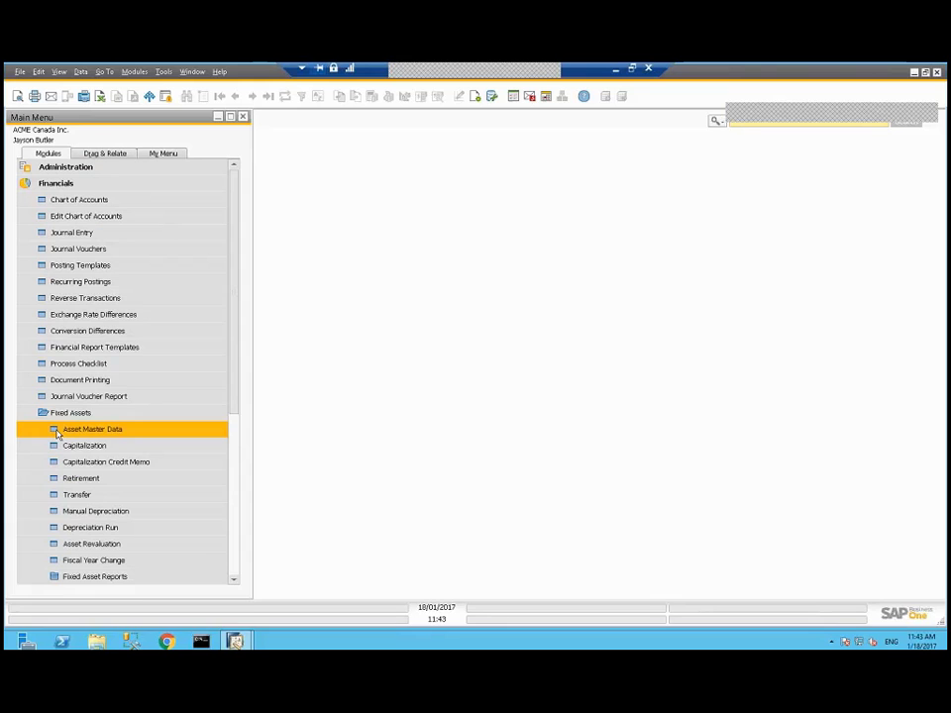
{"action": "left_click", "coordinate": [57, 433]}
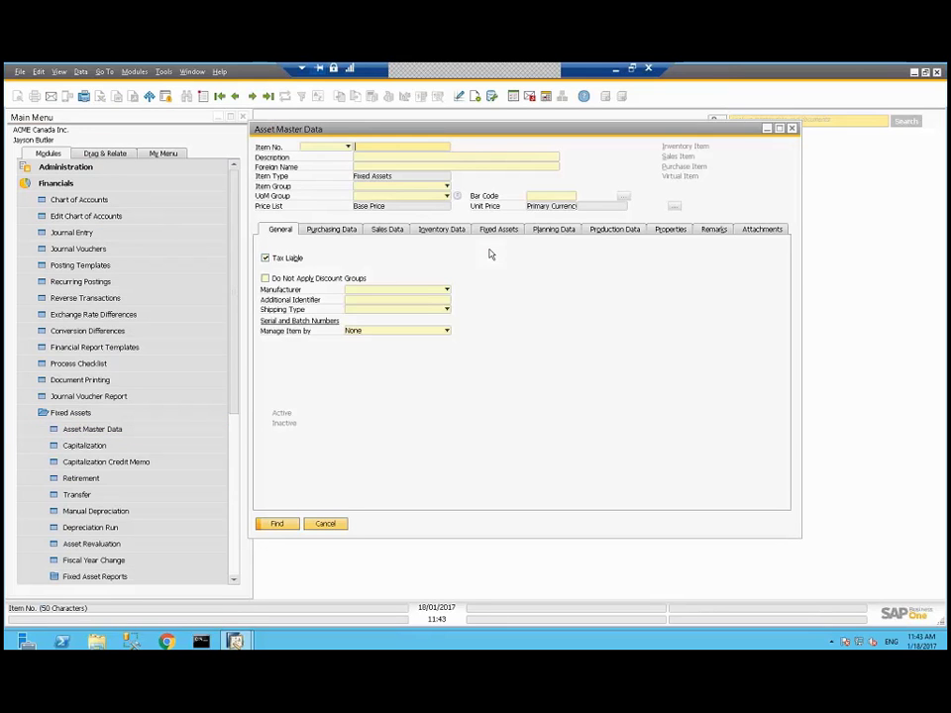
{"action": "key", "text": "ctrl+Page_Down"}
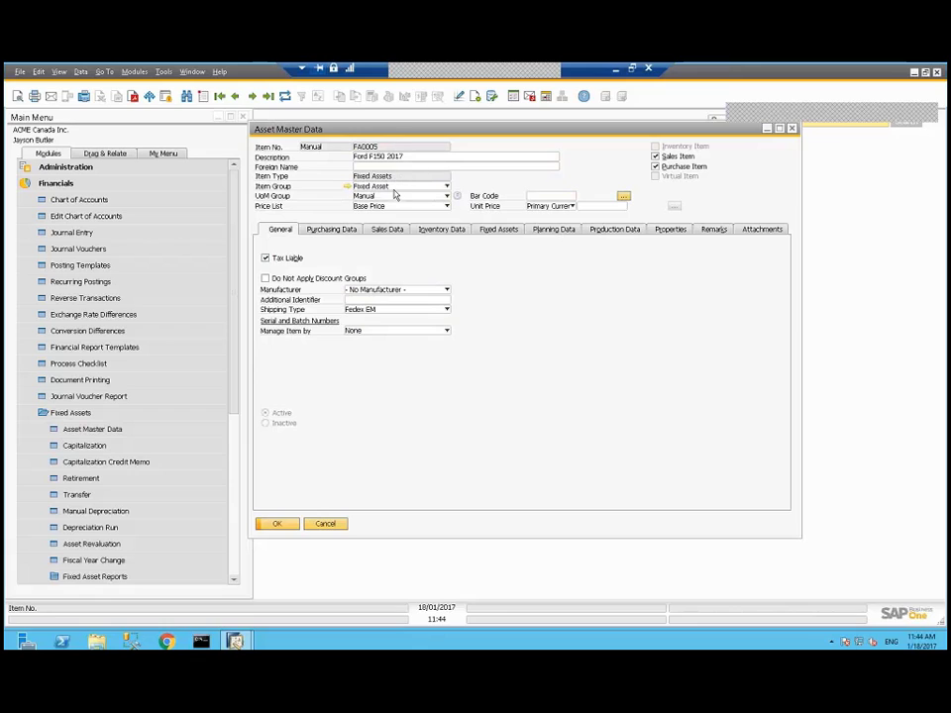
{"action": "left_click", "coordinate": [398, 187]}
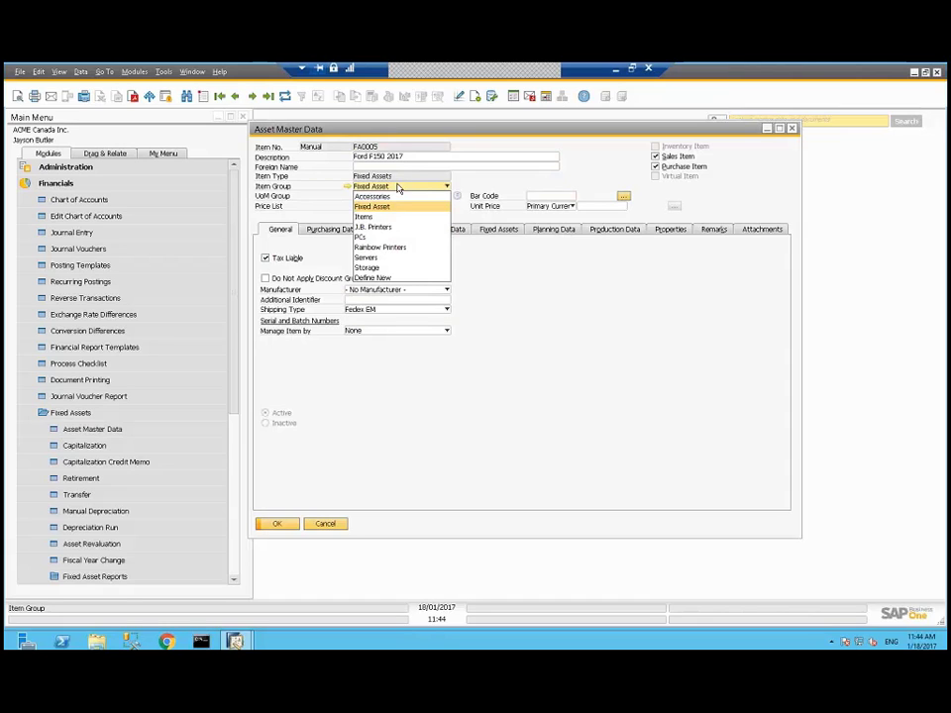
{"action": "left_click", "coordinate": [398, 188]}
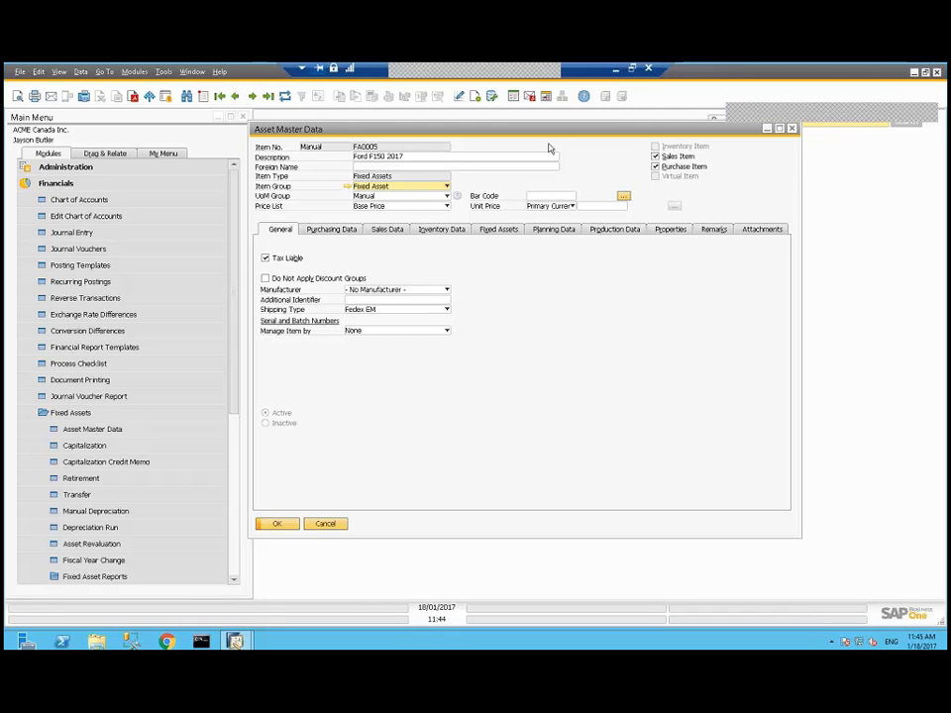
Step: Show FA0005's Fixed Assets overview: class MV, $40,000 acquisition cost, 72-month GAAP depreciation
{"action": "left_click", "coordinate": [504, 230]}
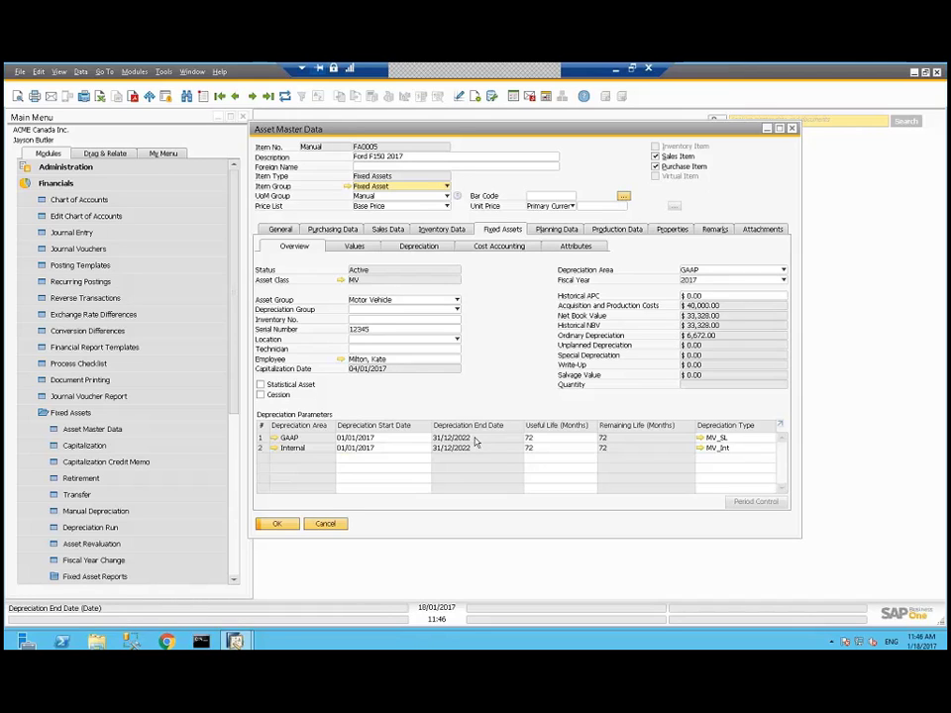
{"action": "left_click", "coordinate": [361, 247]}
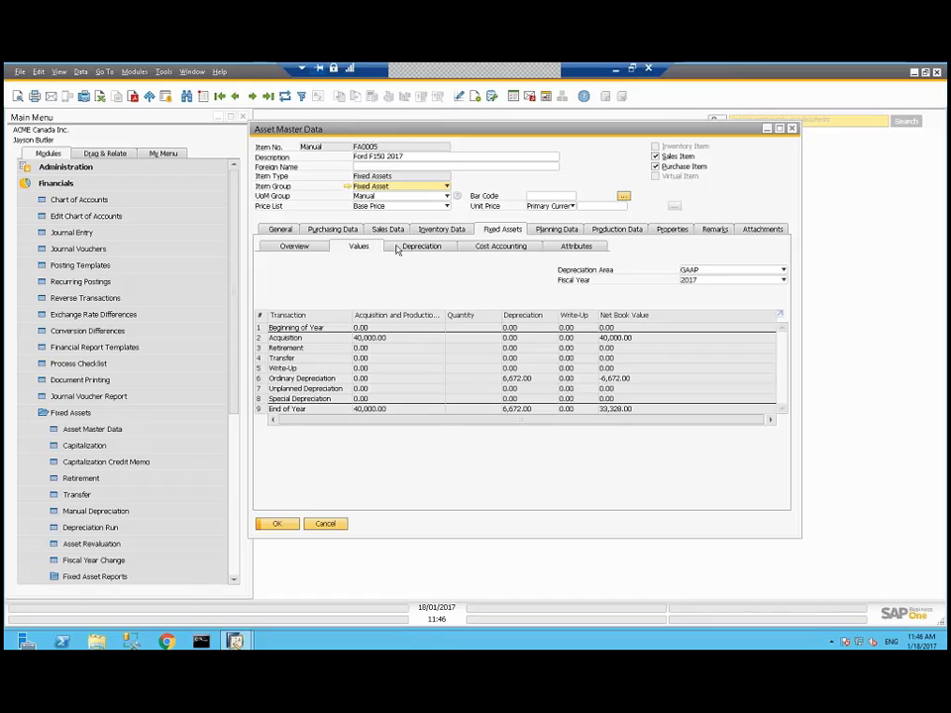
Step: Review FA0005's depreciation by period, then its cost accounting assignments, which are empty
{"action": "left_click", "coordinate": [416, 247]}
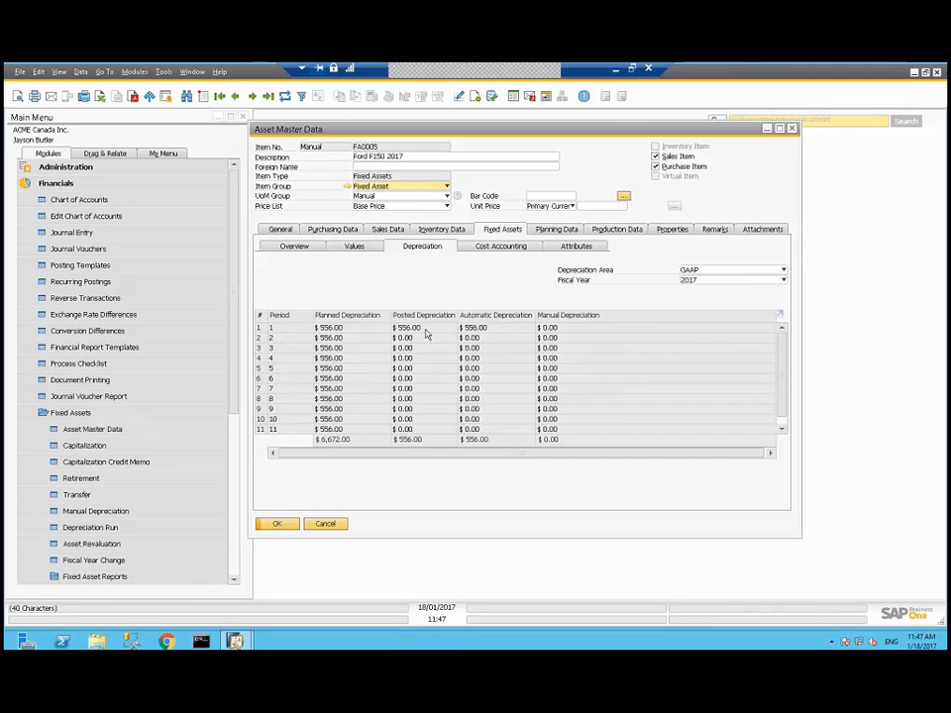
{"action": "left_click", "coordinate": [524, 248]}
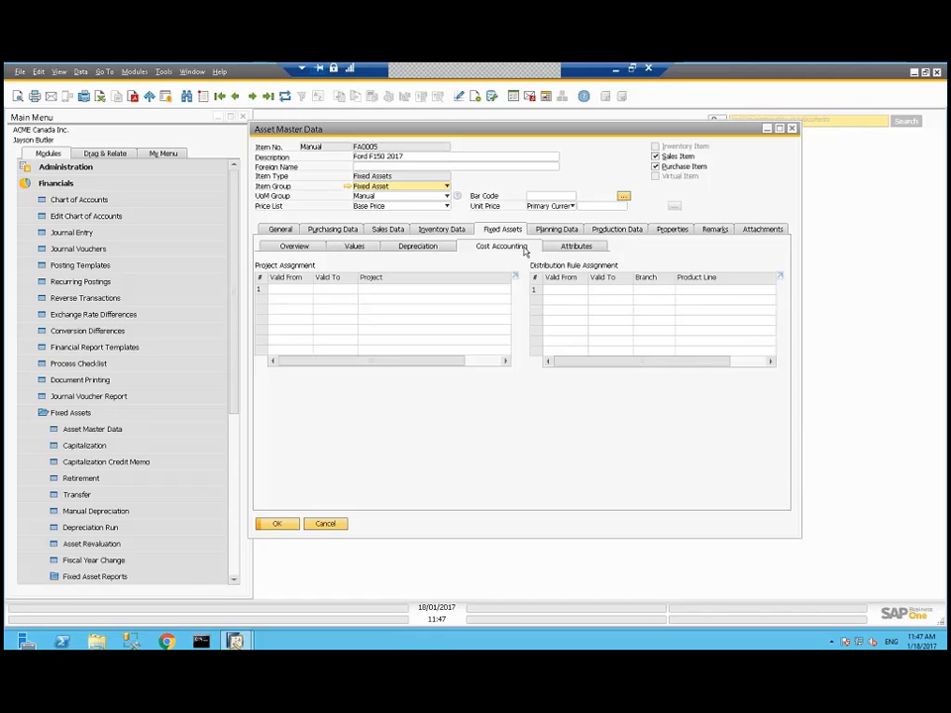
Step: Check FA0005's attributes and truck picture, then its one attached Fixed Assets Demo Bill file
{"action": "left_click", "coordinate": [576, 249]}
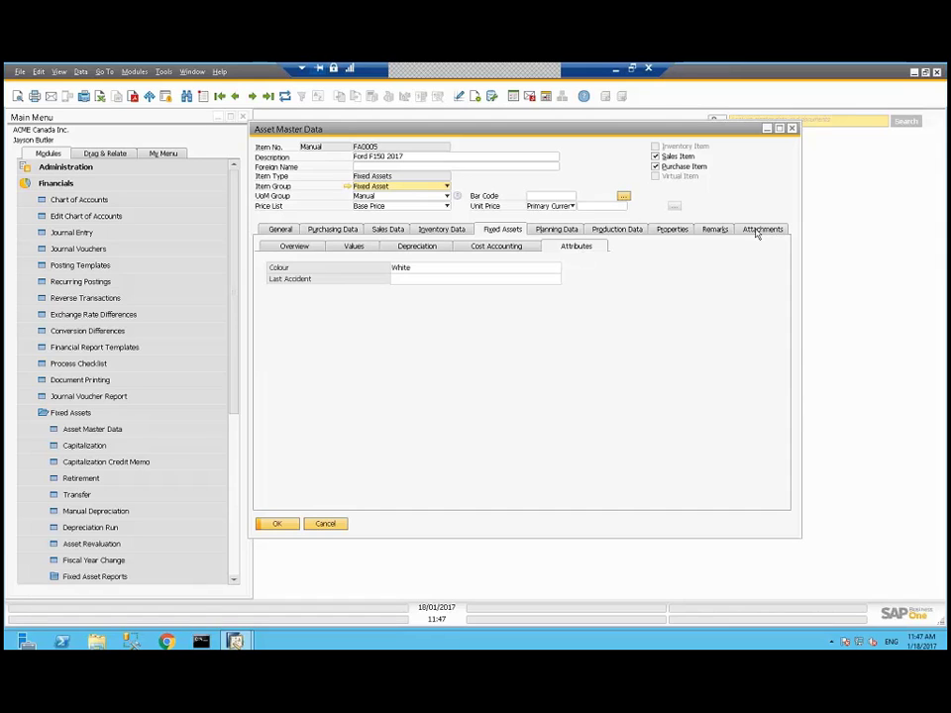
{"action": "left_click", "coordinate": [715, 229]}
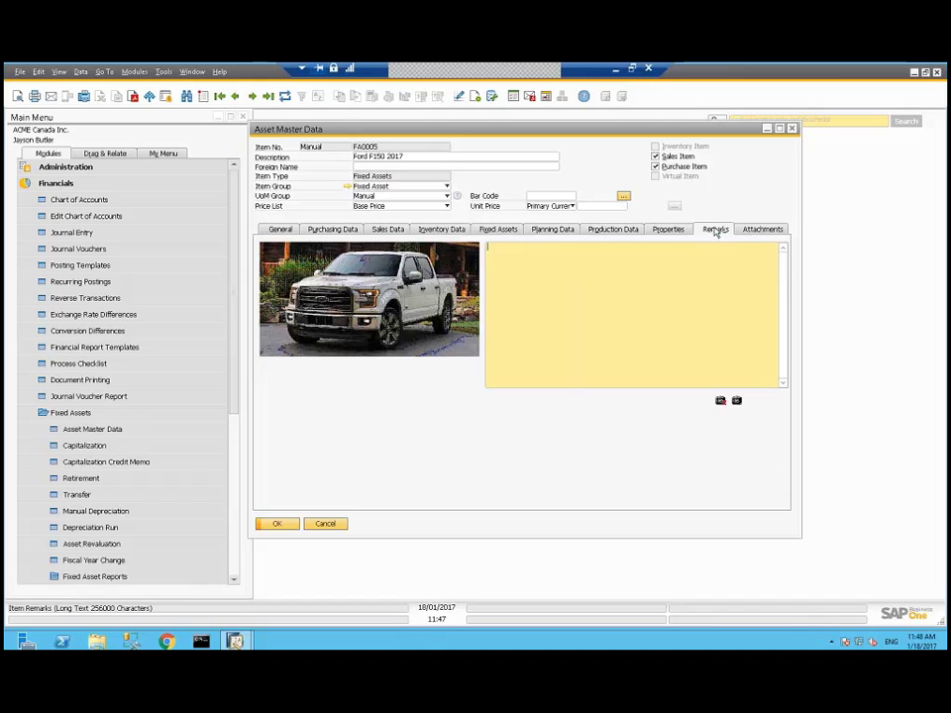
{"action": "left_click", "coordinate": [743, 233]}
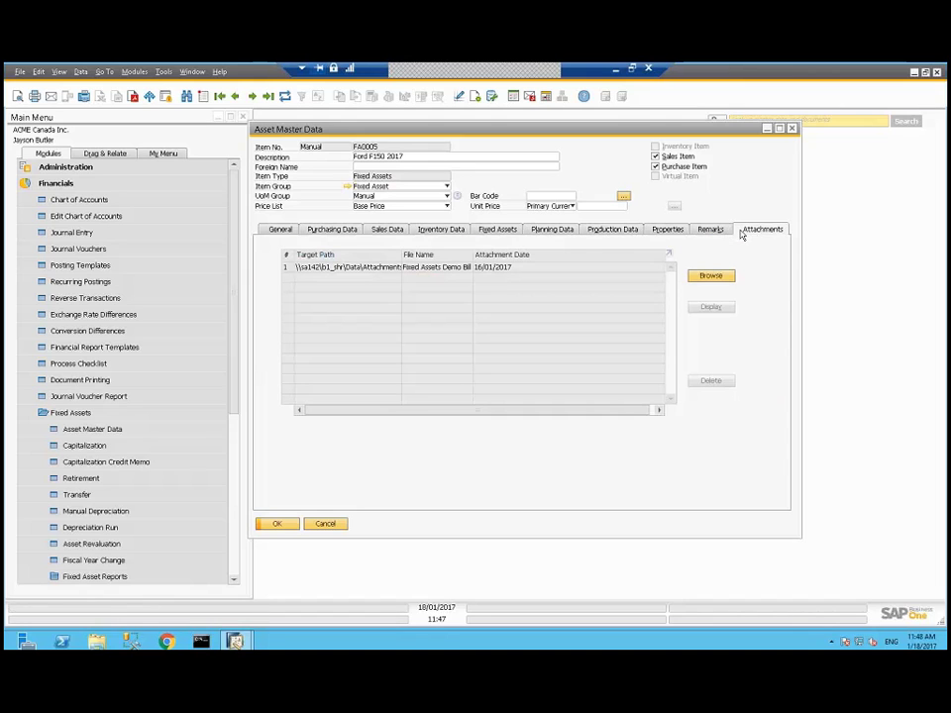
{"action": "double_click", "coordinate": [373, 268]}
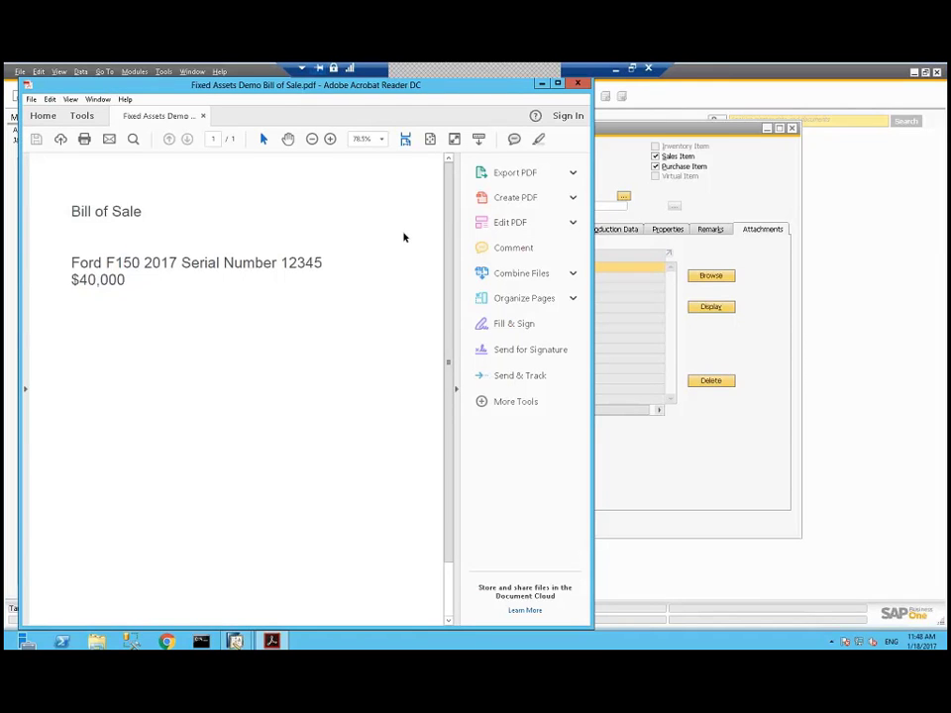
{"action": "left_click", "coordinate": [579, 86]}
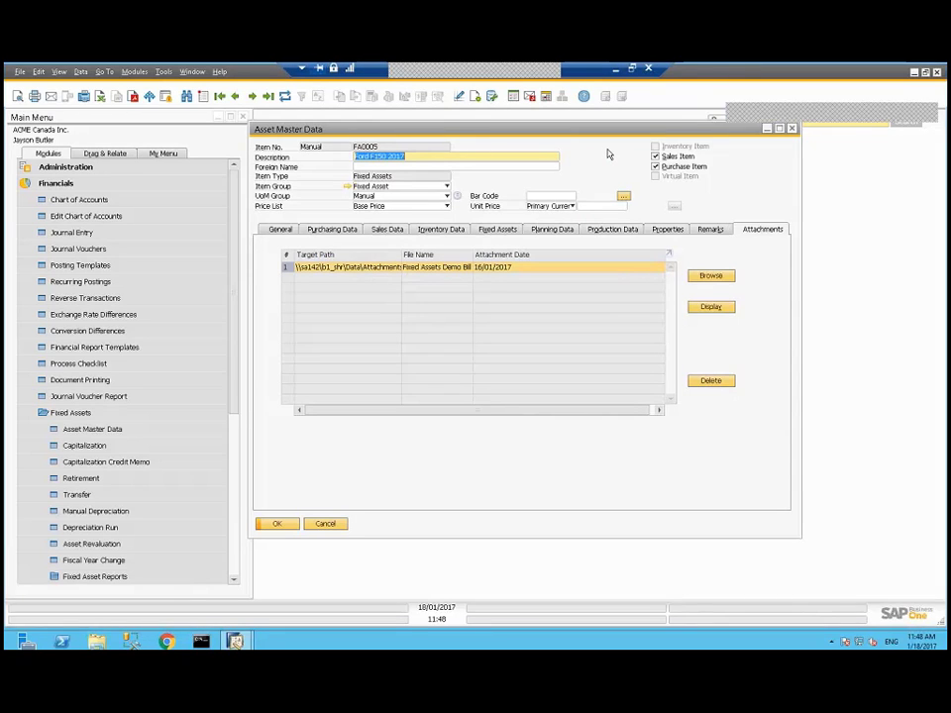
Step: Create new asset F0010 described as 'Used Small Car', correcting the misspelled word
{"action": "key", "text": "ctrl+a"}
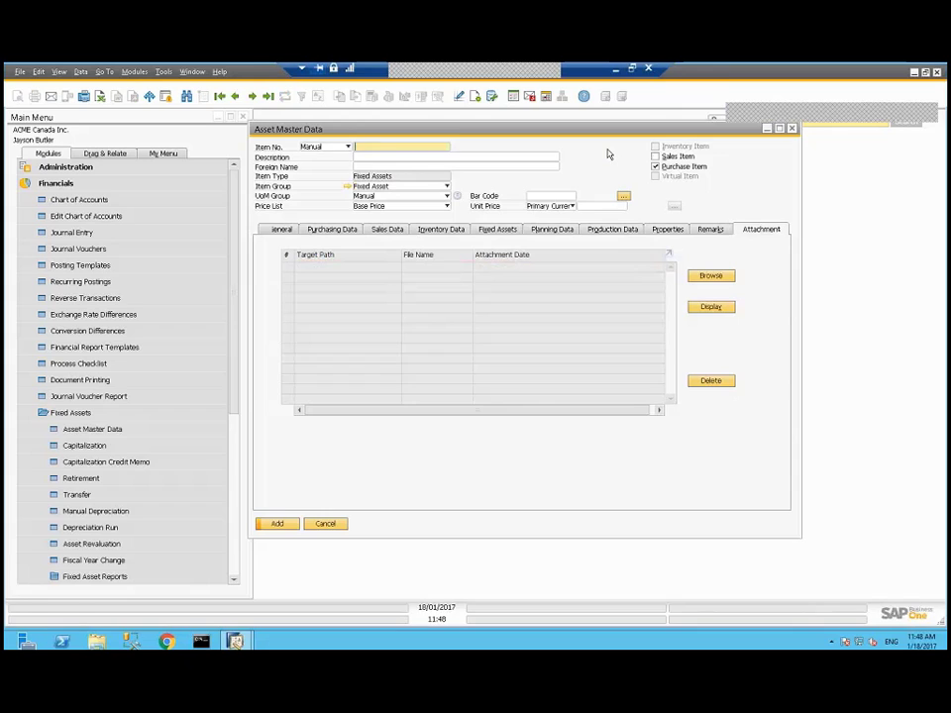
{"action": "type", "text": "F00"}
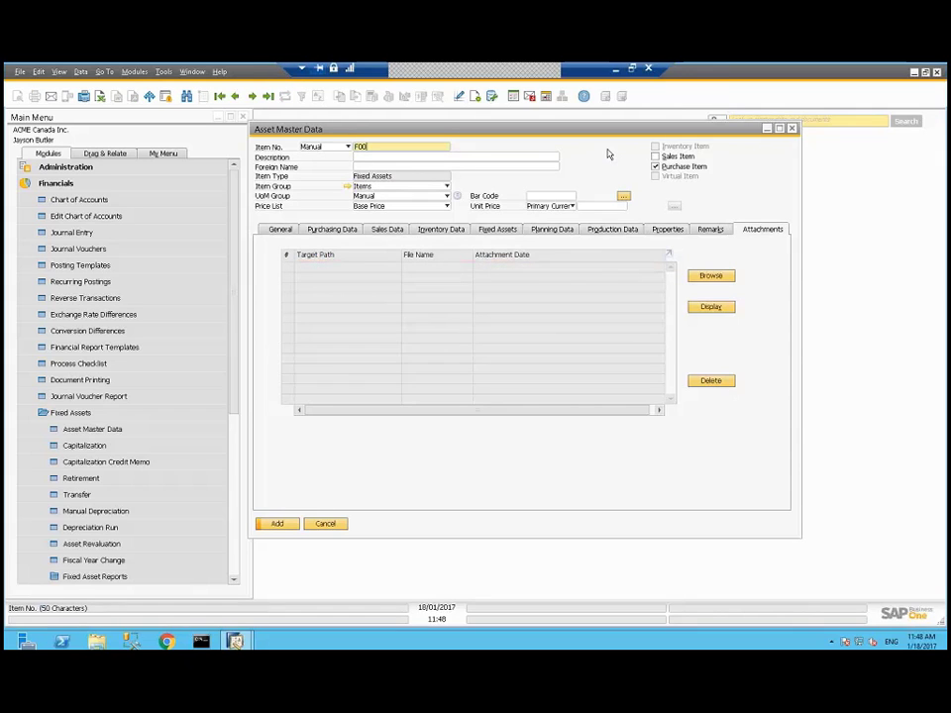
{"action": "type", "text": "10"}
{"action": "key", "text": "Tab"}
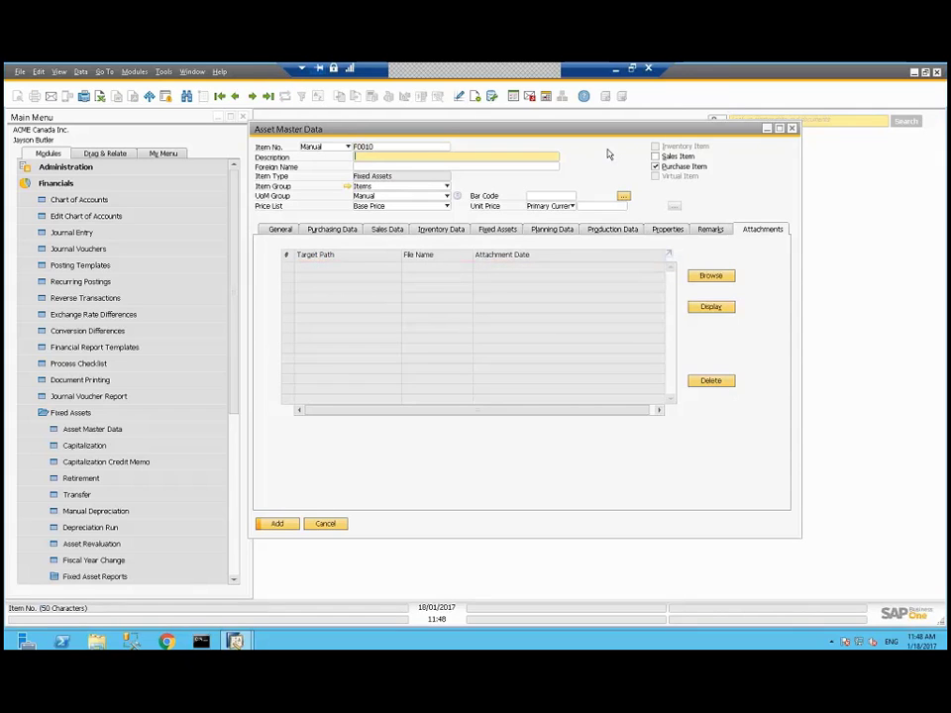
{"action": "type", "text": "Used Saml Car"}
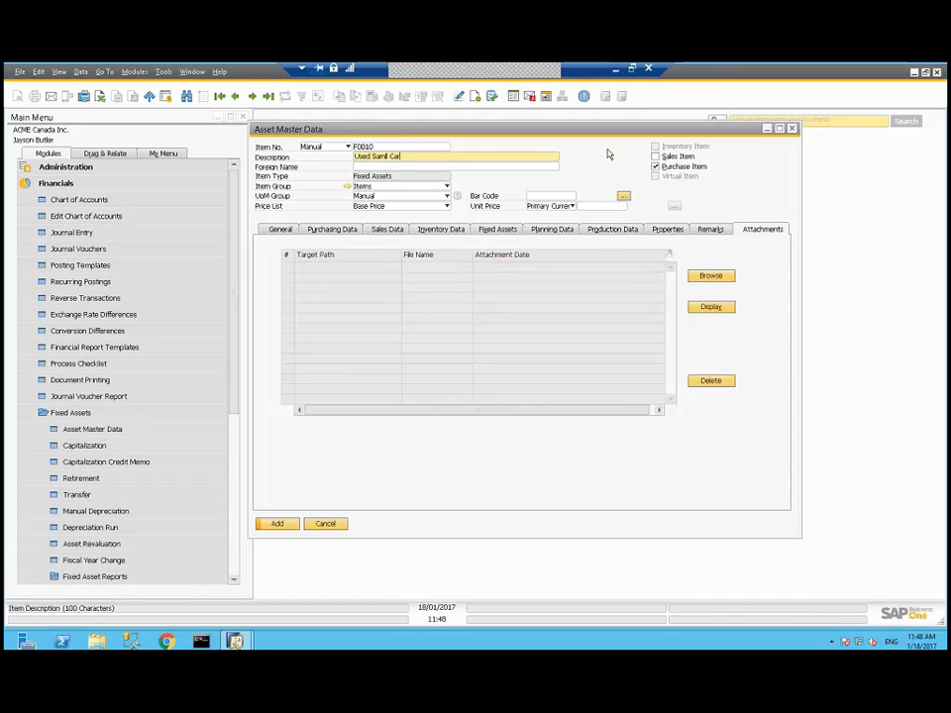
{"action": "double_click", "coordinate": [382, 155]}
{"action": "type", "text": "Small"}
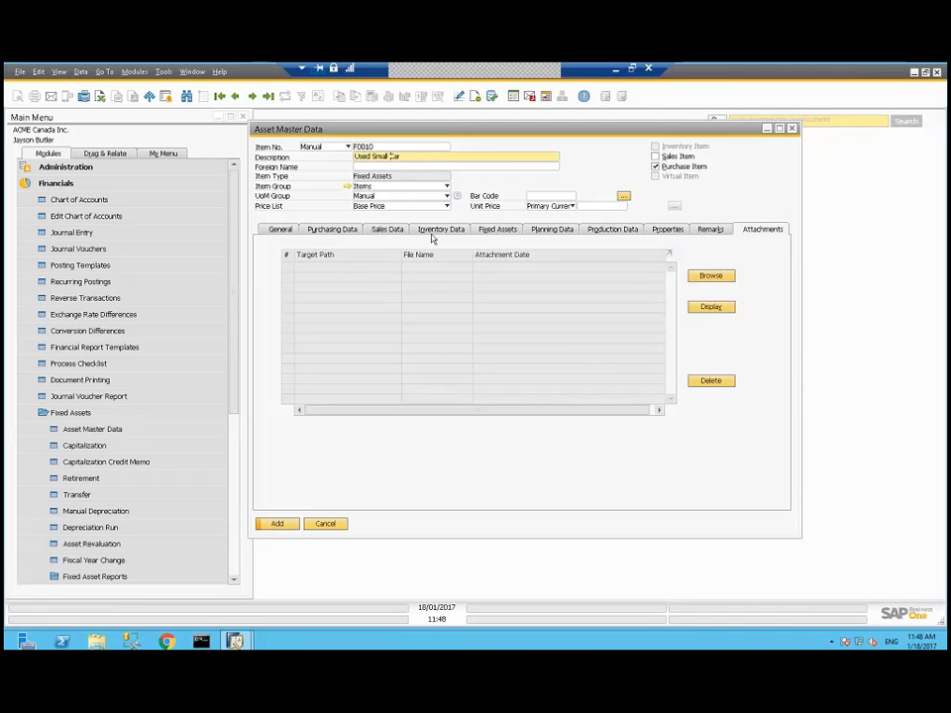
Step: Assign asset class MV to F0010 and mark it as not a purchase item
{"action": "left_click", "coordinate": [500, 230]}
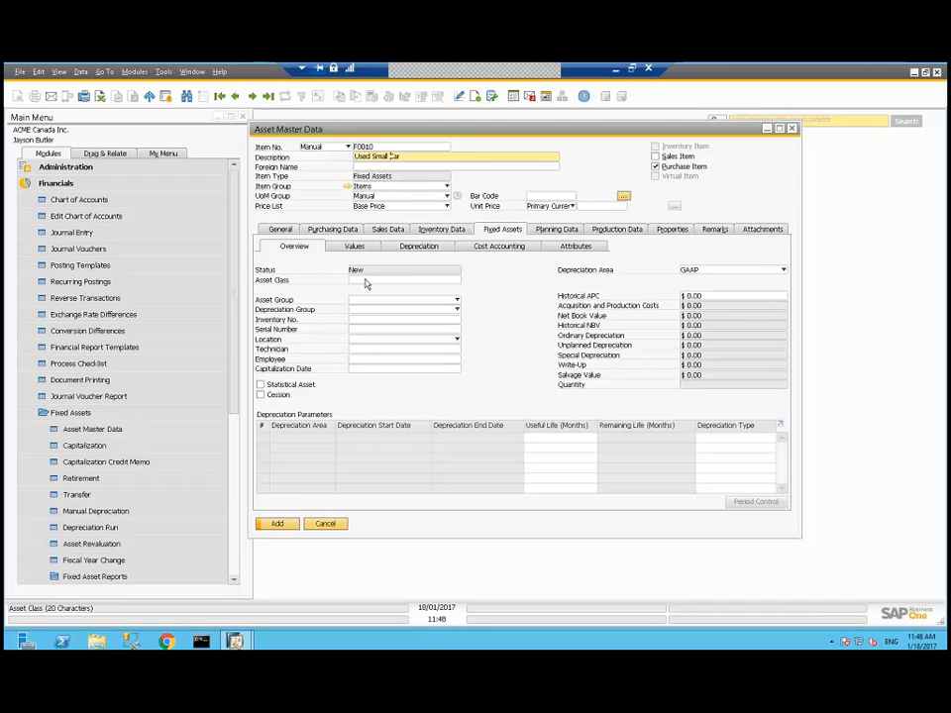
{"action": "left_click", "coordinate": [367, 281]}
{"action": "type", "text": "M"}
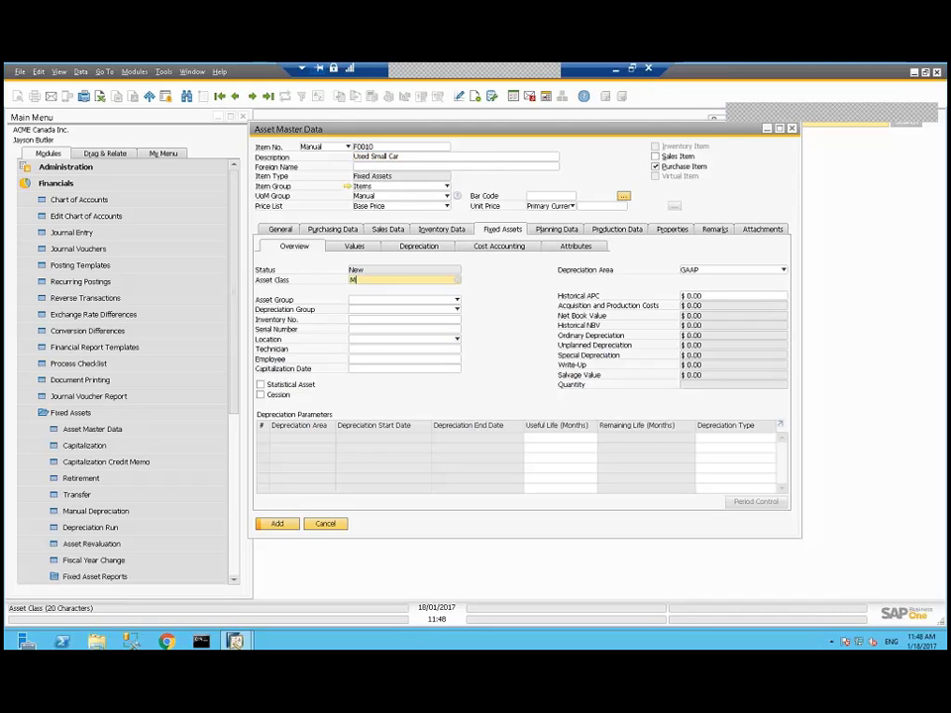
{"action": "key", "text": "Tab"}
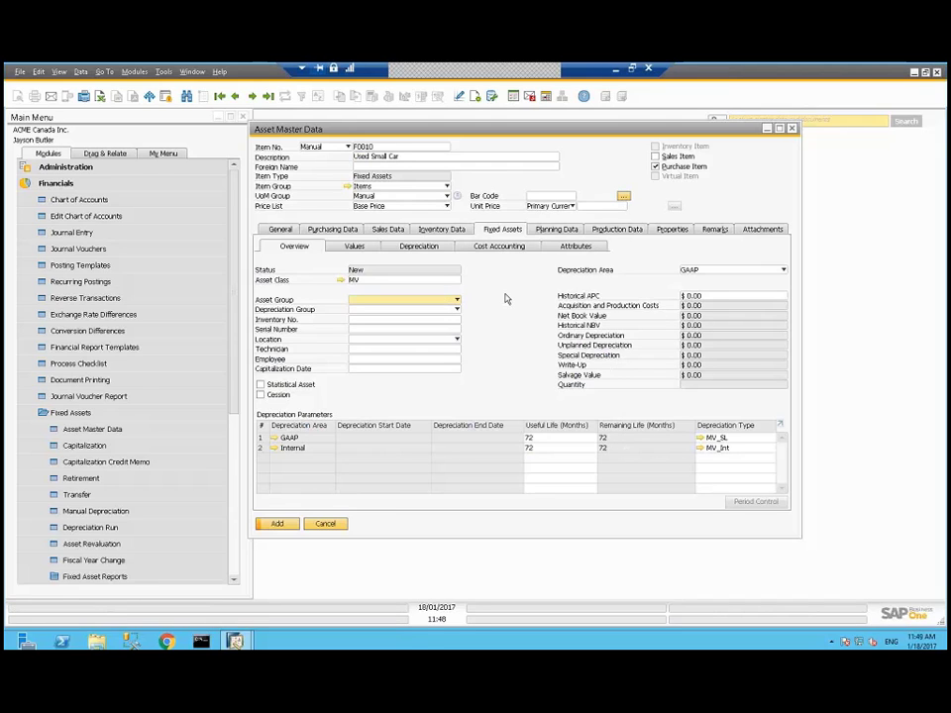
{"action": "left_click", "coordinate": [656, 167]}
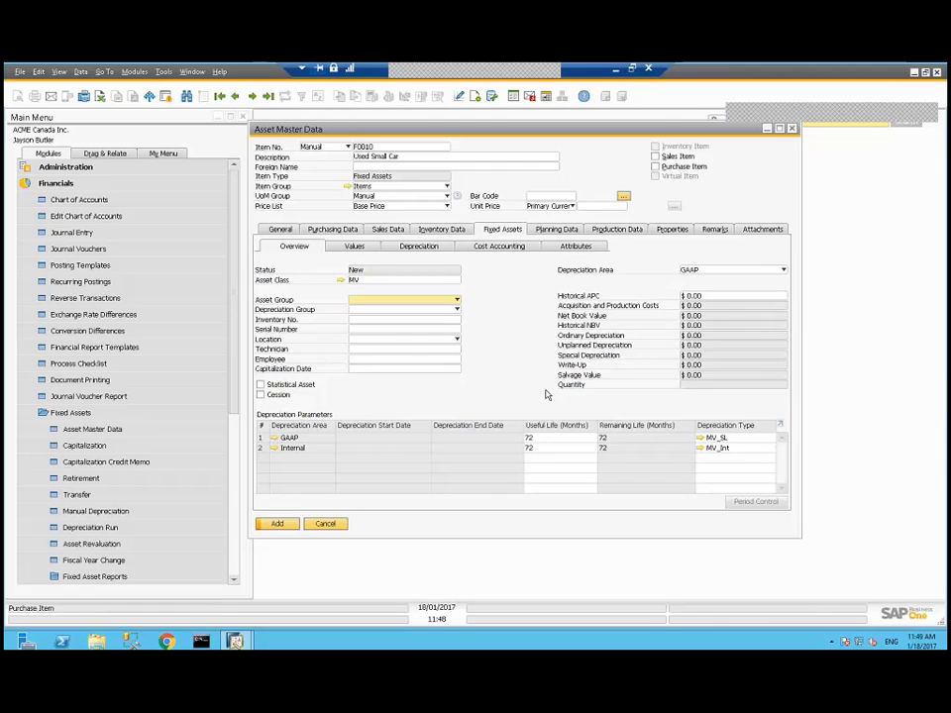
Step: Set a 48-month useful life for both the GAAP and Internal depreciation areas
{"action": "left_click", "coordinate": [363, 369]}
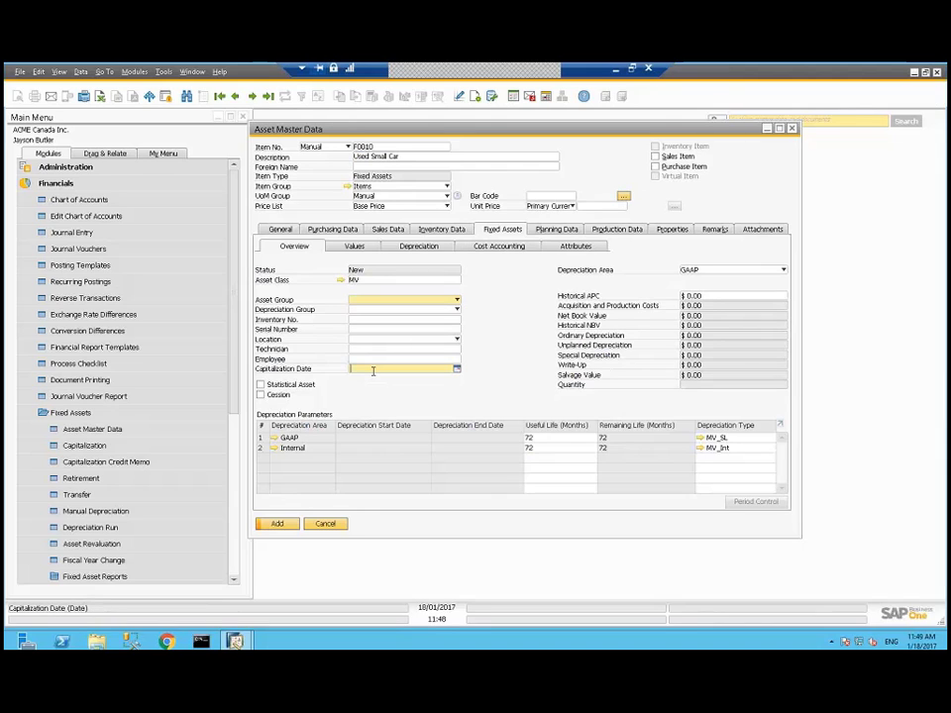
{"action": "left_click", "coordinate": [572, 436]}
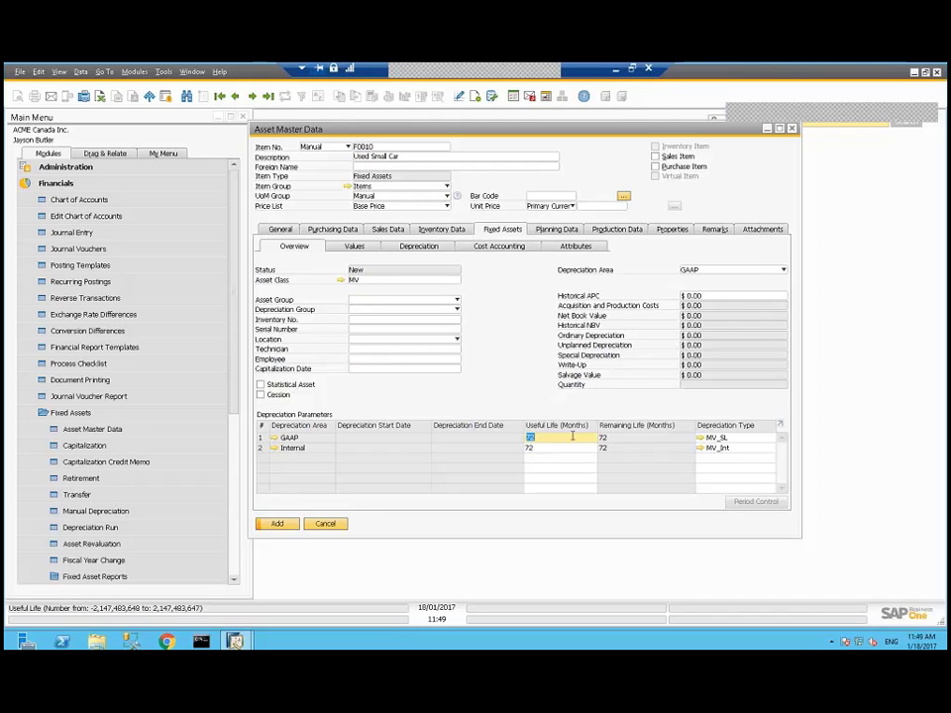
{"action": "type", "text": "48"}
{"action": "key", "text": "Tab"}
{"action": "left_click", "coordinate": [547, 447]}
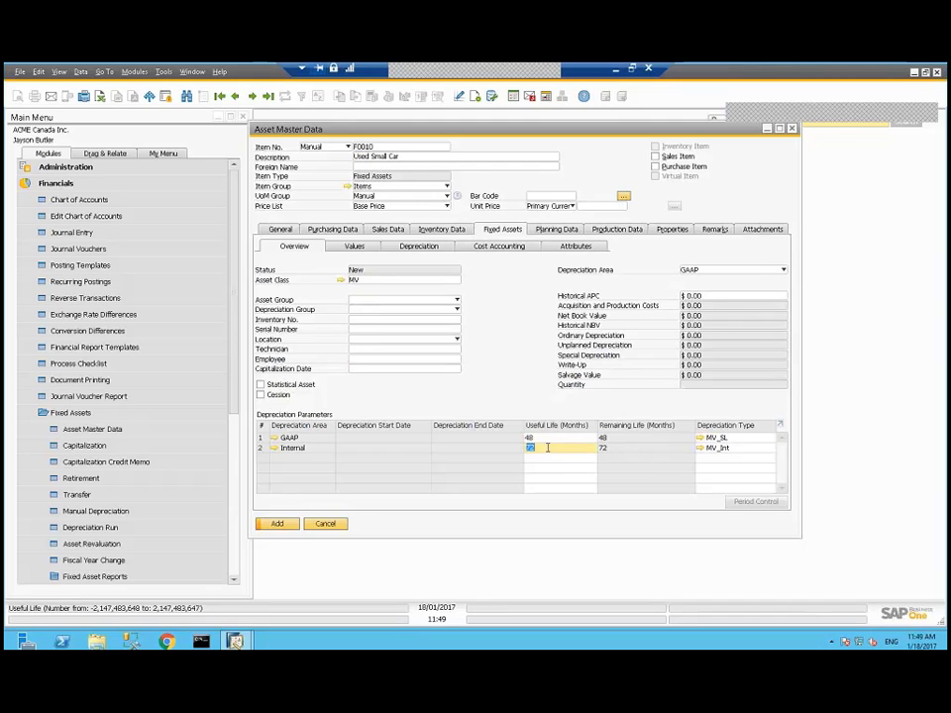
{"action": "type", "text": "48"}
{"action": "key", "text": "Tab"}
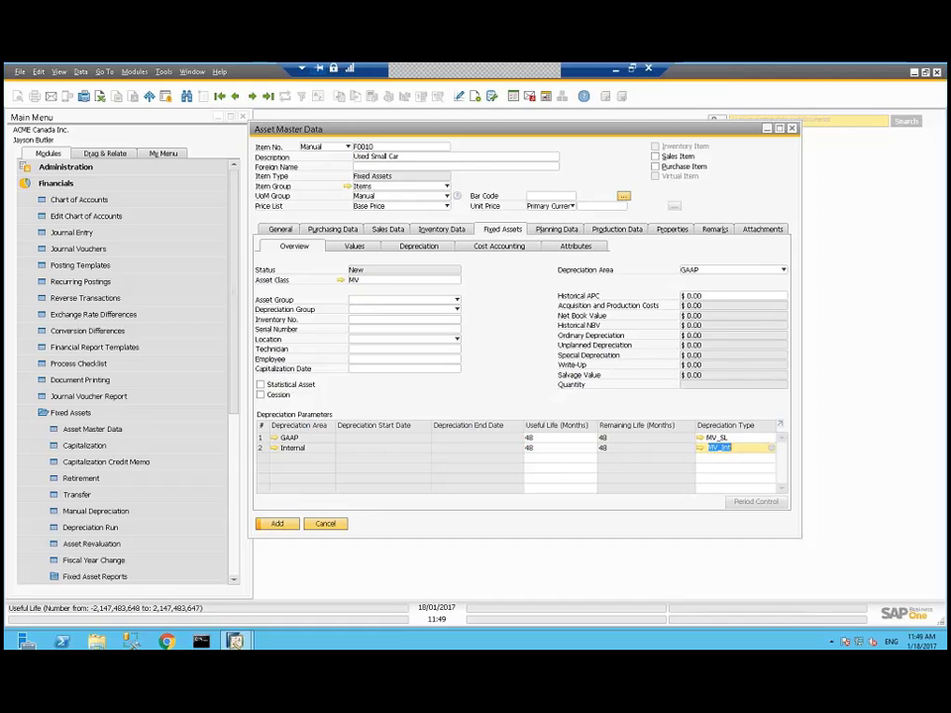
Step: Add asset F0010, find it again with f*10, and view its values, all 0.00
{"action": "left_click", "coordinate": [289, 528]}
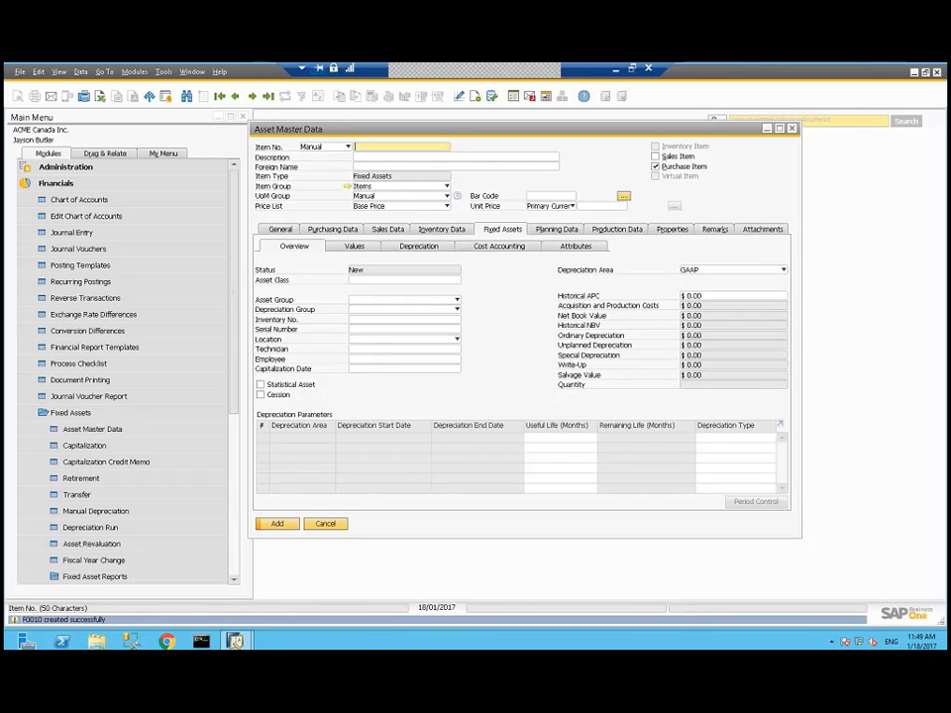
{"action": "key", "text": "ctrl+f"}
{"action": "type", "text": "f*10"}
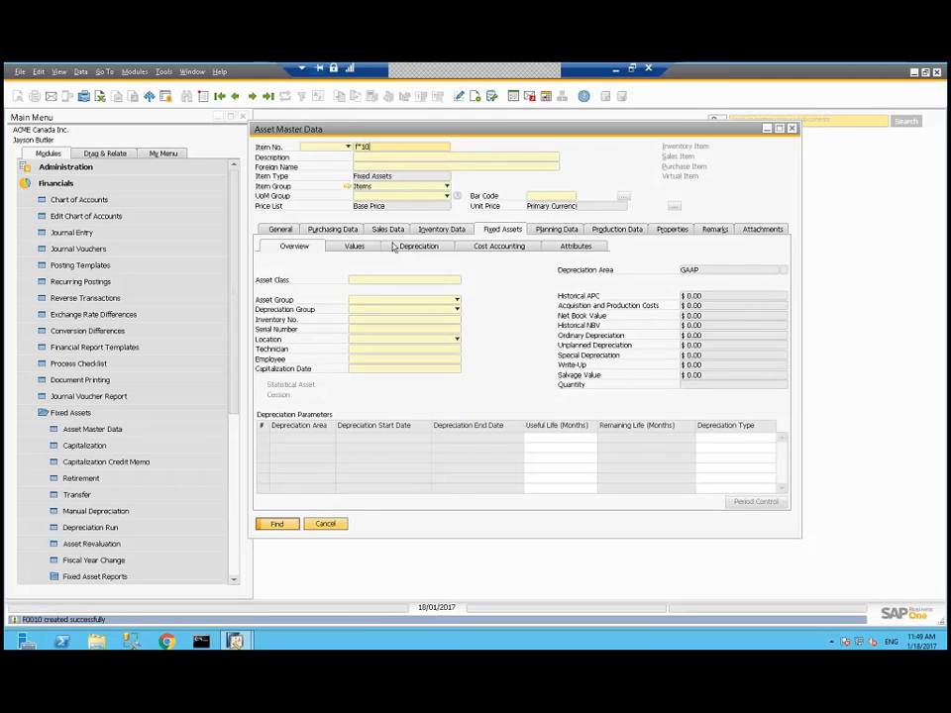
{"action": "key", "text": "Return"}
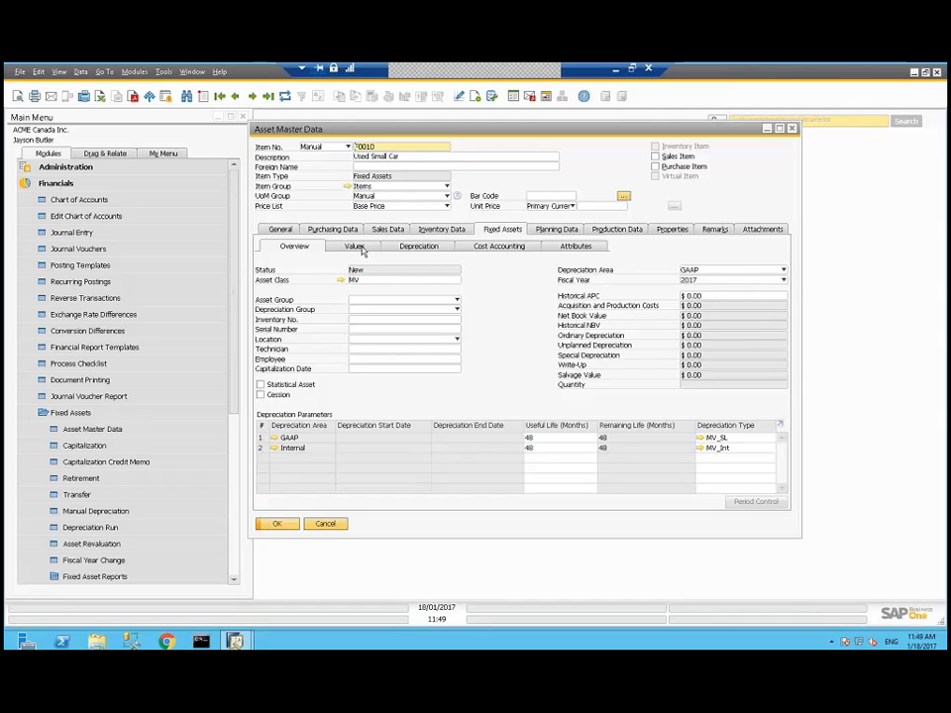
{"action": "left_click", "coordinate": [358, 246]}
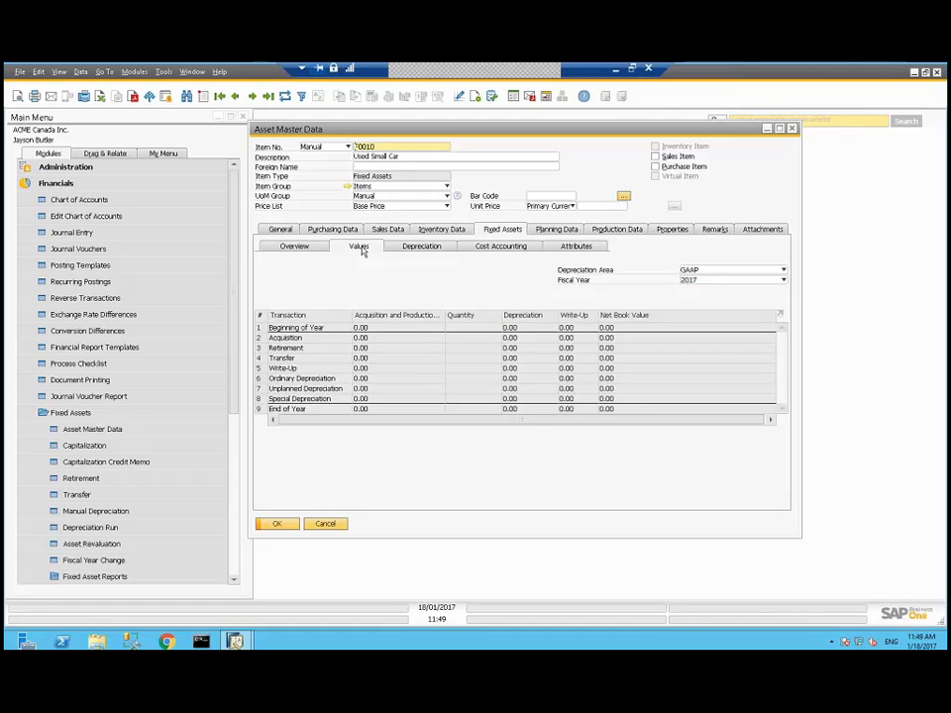
Step: Create a capitalization document for asset F0010 with a 20,000 total
{"action": "left_click", "coordinate": [94, 434]}
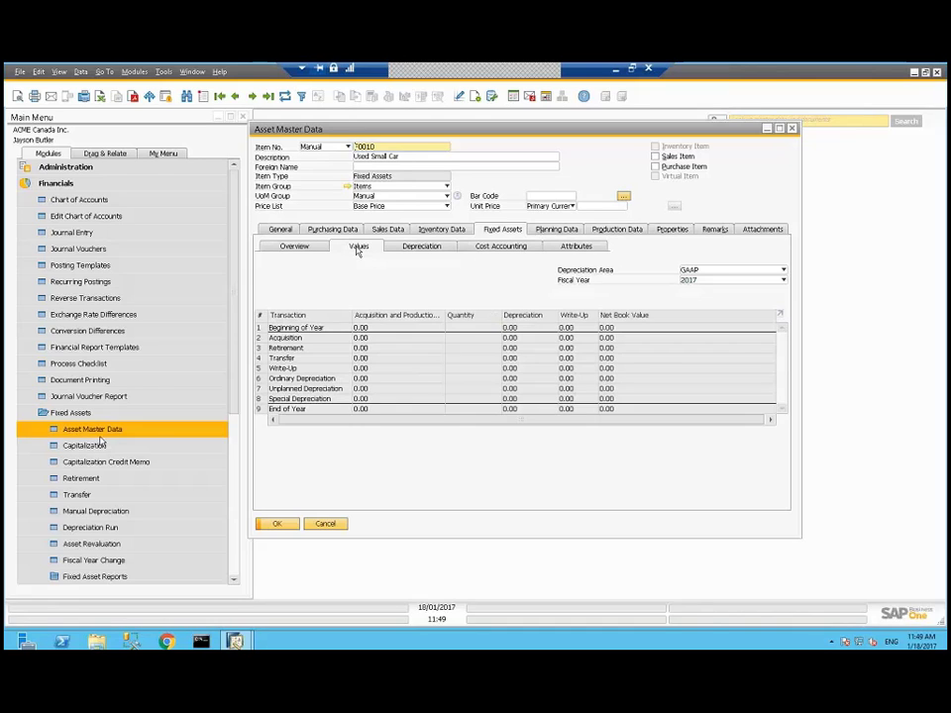
{"action": "left_click", "coordinate": [96, 447]}
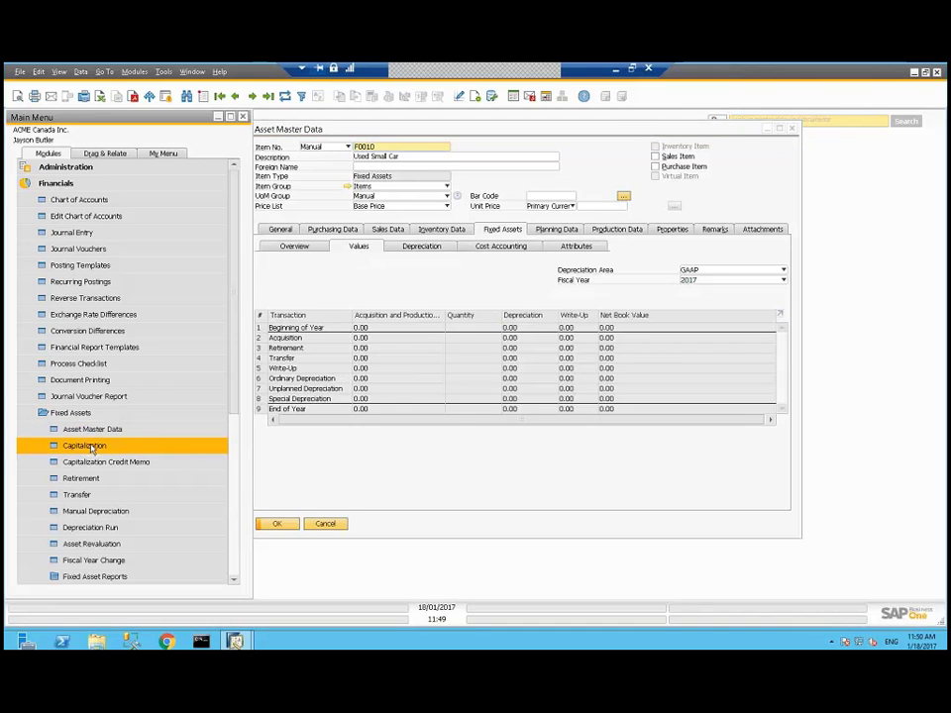
{"action": "double_click", "coordinate": [91, 447]}
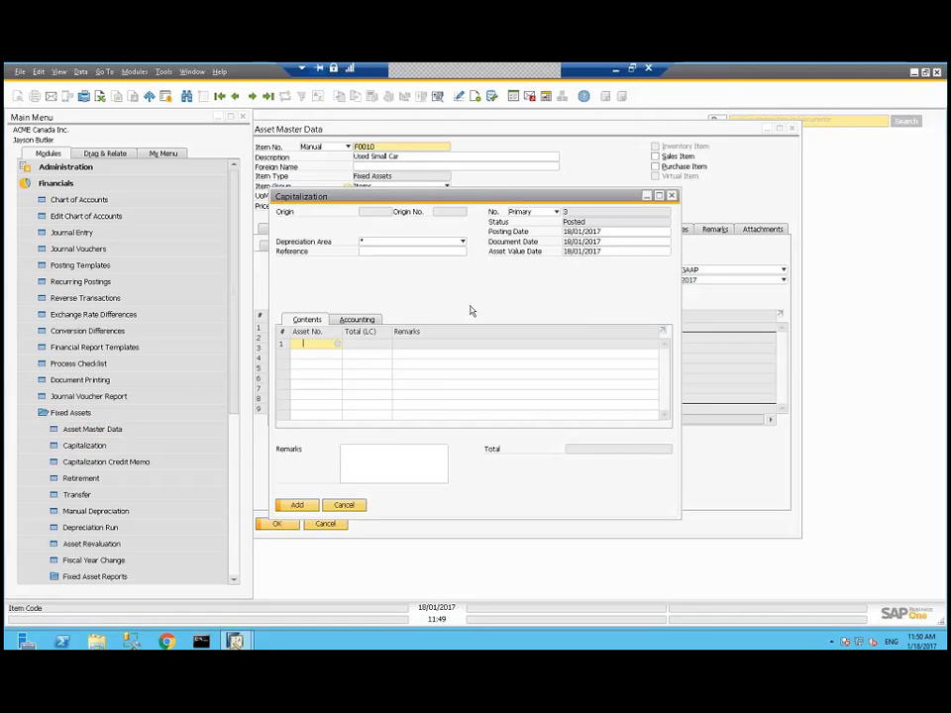
{"action": "type", "text": "F0010"}
{"action": "key", "text": "Tab"}
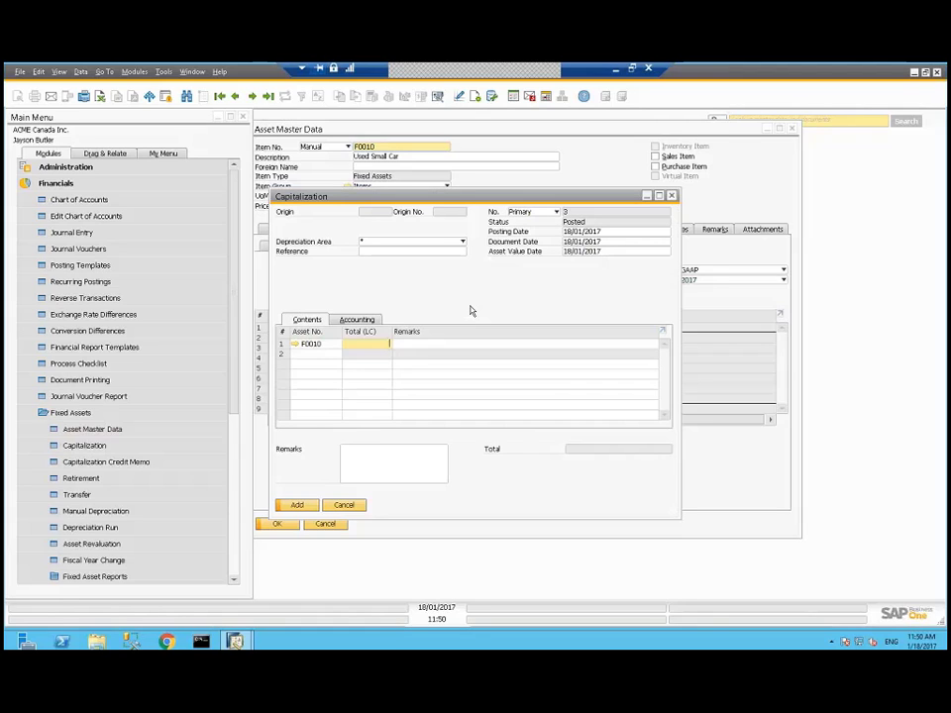
{"action": "type", "text": "20000"}
{"action": "key", "text": "Tab"}
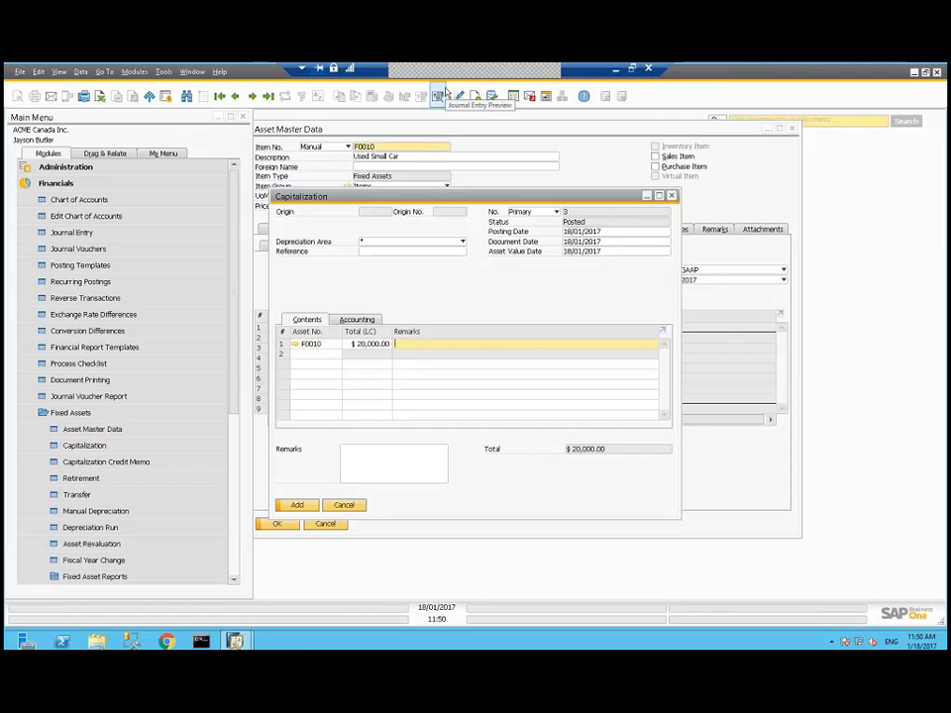
{"action": "left_click", "coordinate": [444, 94]}
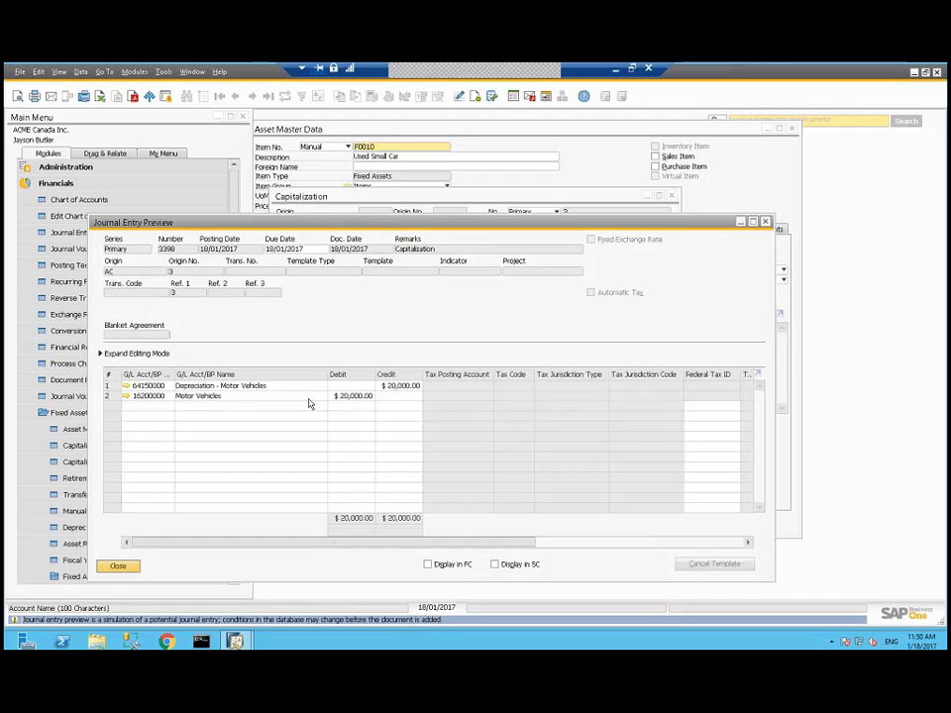
{"action": "left_click", "coordinate": [768, 223]}
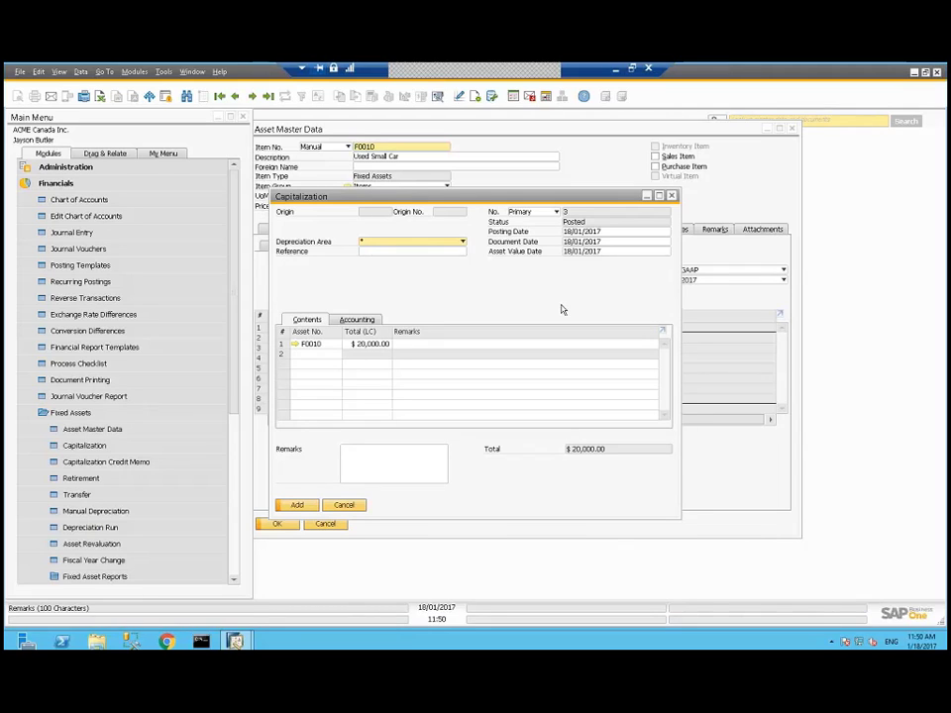
Step: Post the $20,000.00 F0010 capitalization and close the document
{"action": "left_click", "coordinate": [297, 506]}
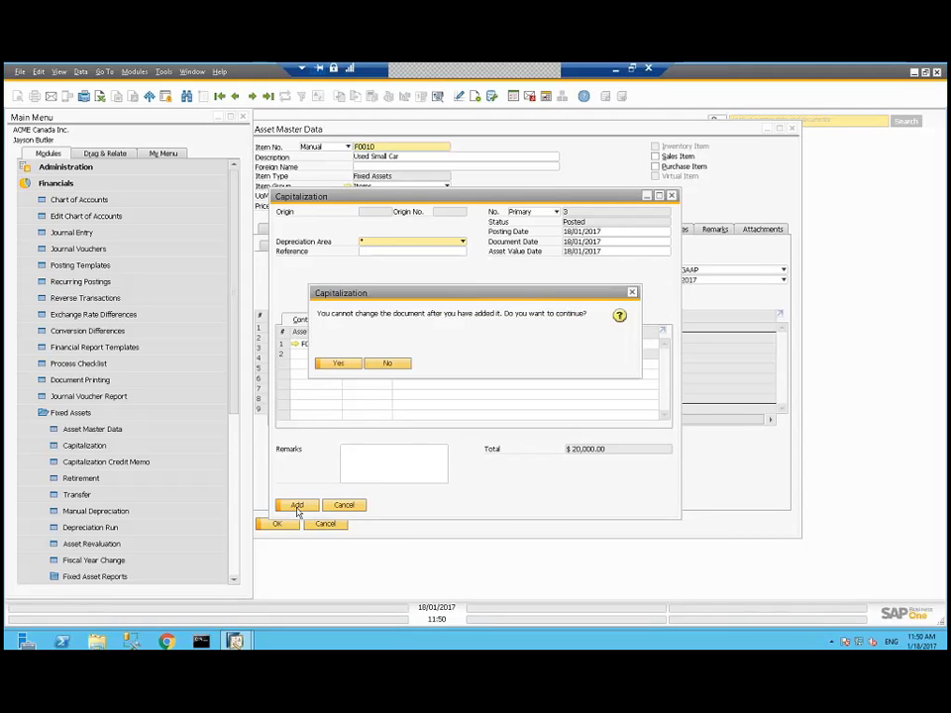
{"action": "left_click", "coordinate": [338, 363]}
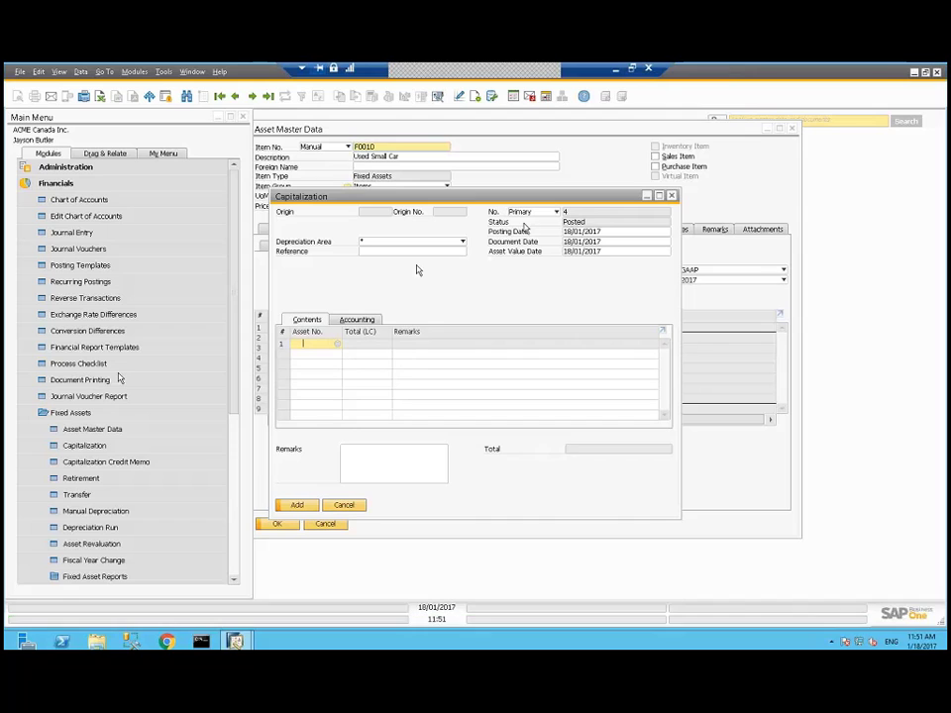
{"action": "left_click", "coordinate": [671, 195]}
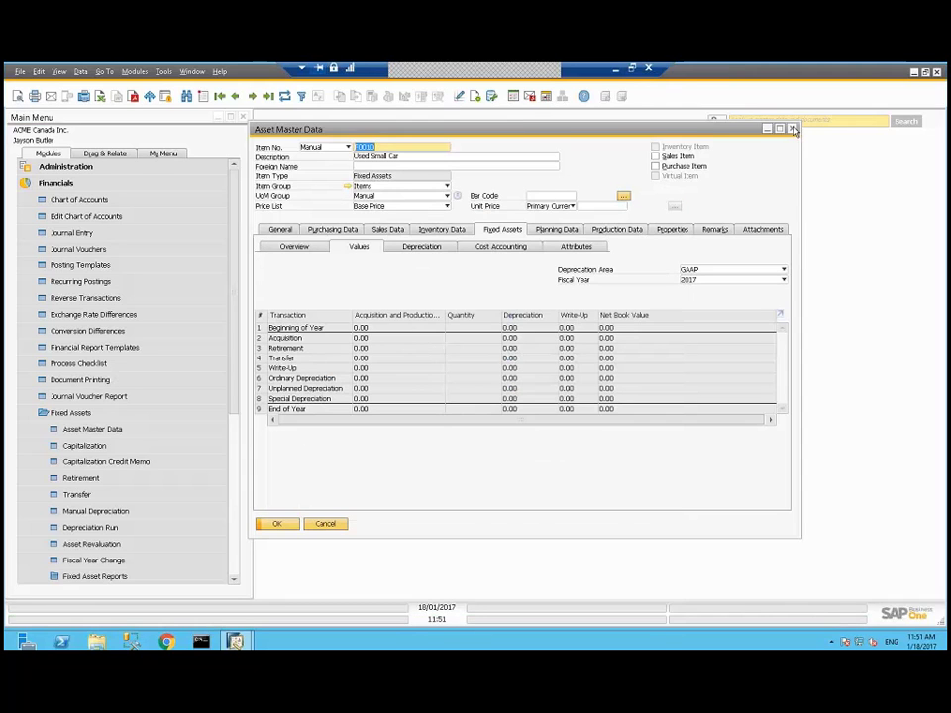
Step: Set up a GAAP depreciation run through period 2017-01 (31/01/2017)
{"action": "left_click", "coordinate": [793, 130]}
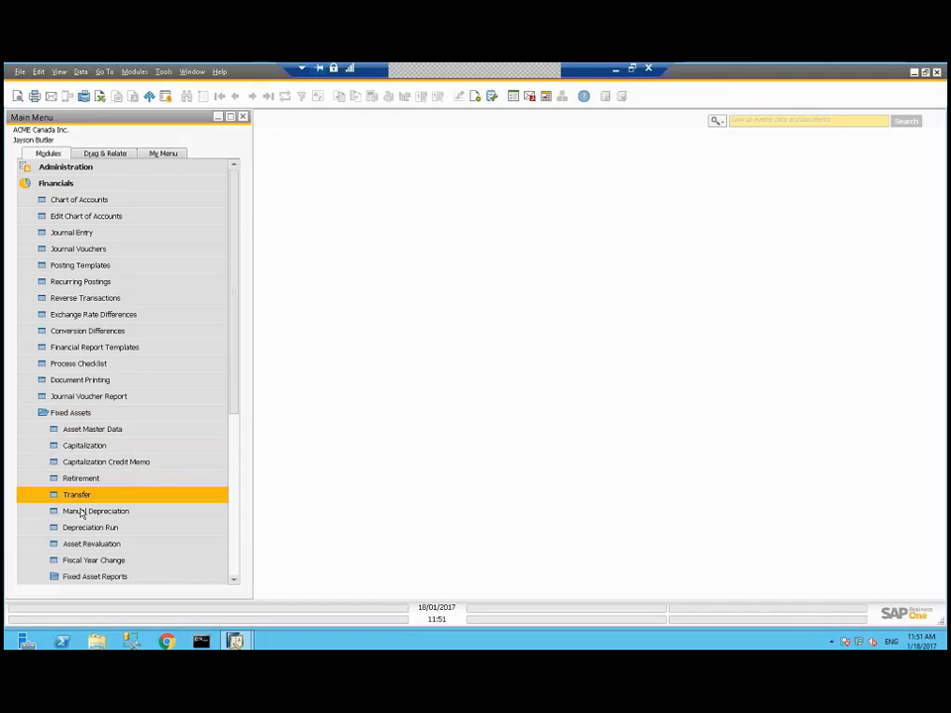
{"action": "left_click", "coordinate": [81, 528]}
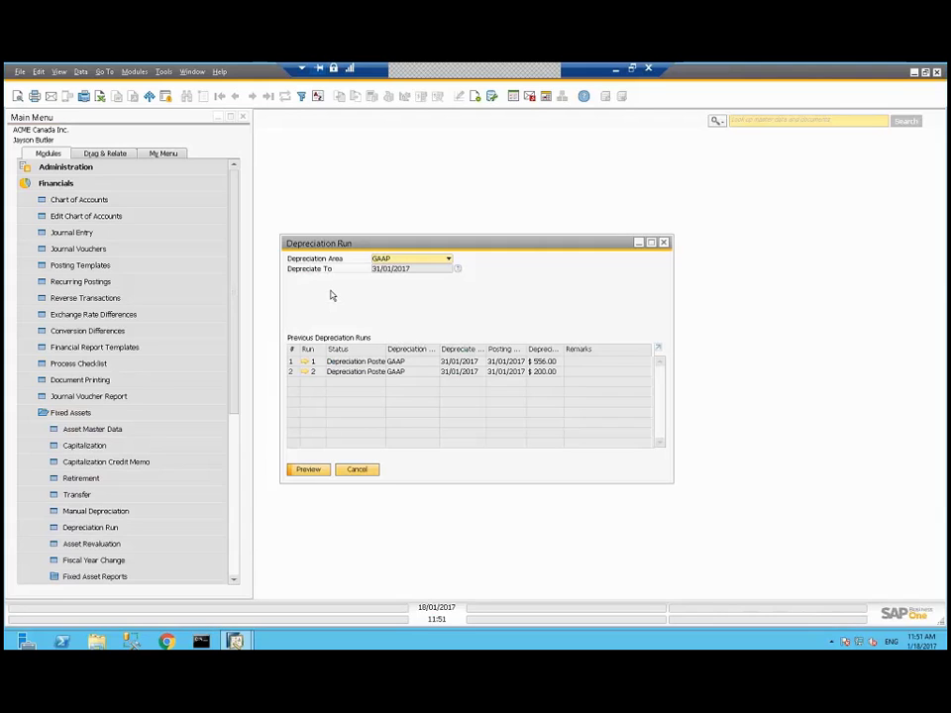
{"action": "left_click", "coordinate": [458, 269]}
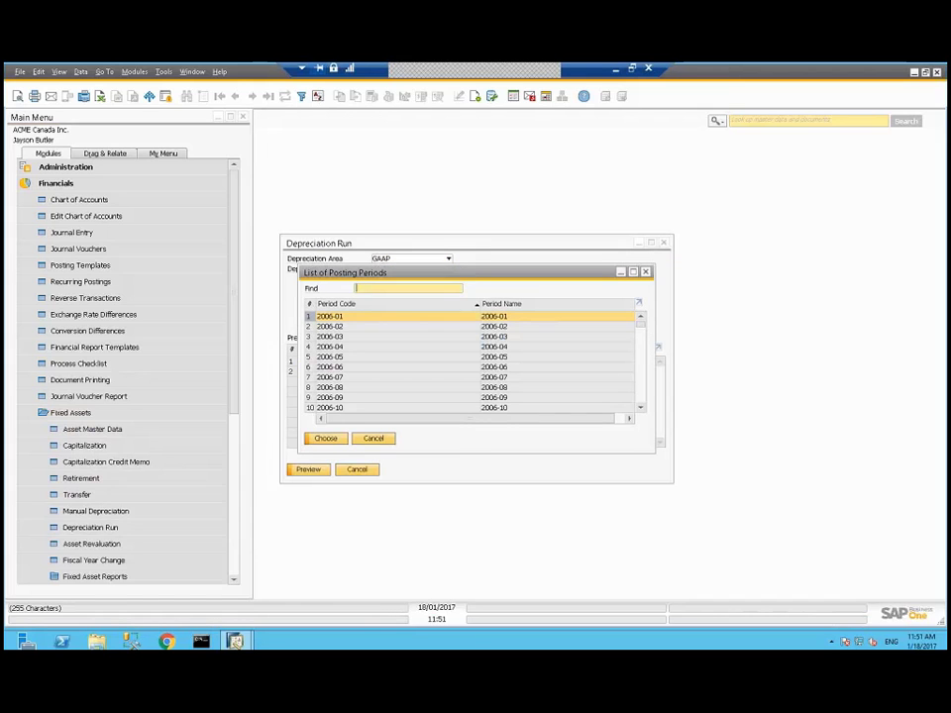
{"action": "left_click_drag", "start_coordinate": [643, 339], "coordinate": [637, 404]}
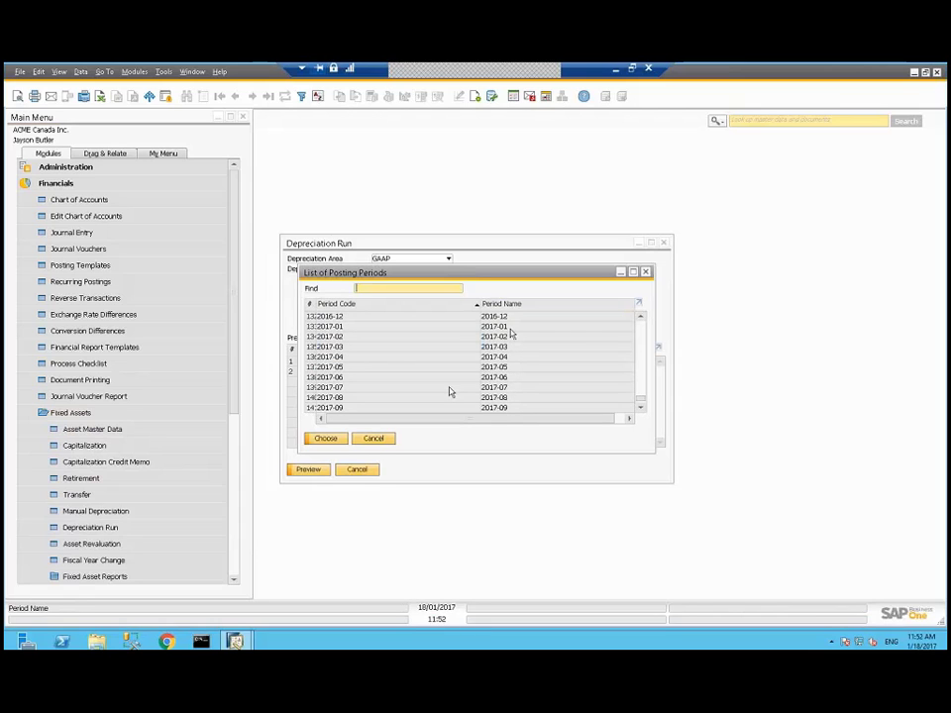
{"action": "left_click", "coordinate": [330, 438]}
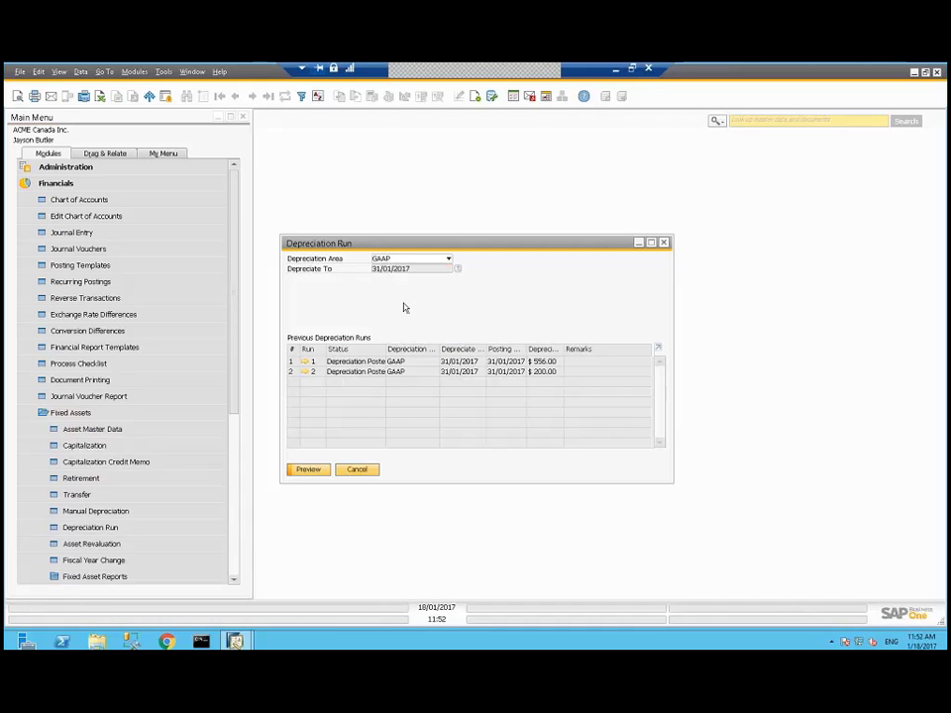
Step: Preview the run (F0010 $417.00, TR0002 $694.89, total $1,111.89) with rows unconsolidated, then execute
{"action": "left_click", "coordinate": [308, 471]}
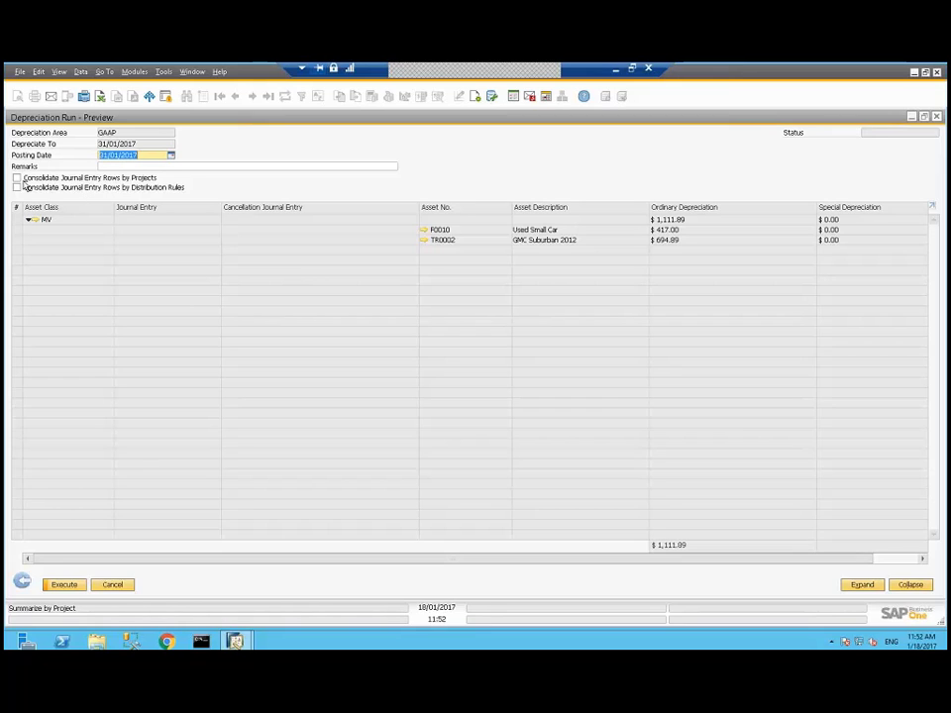
{"action": "left_click", "coordinate": [22, 178]}
{"action": "left_click", "coordinate": [20, 187]}
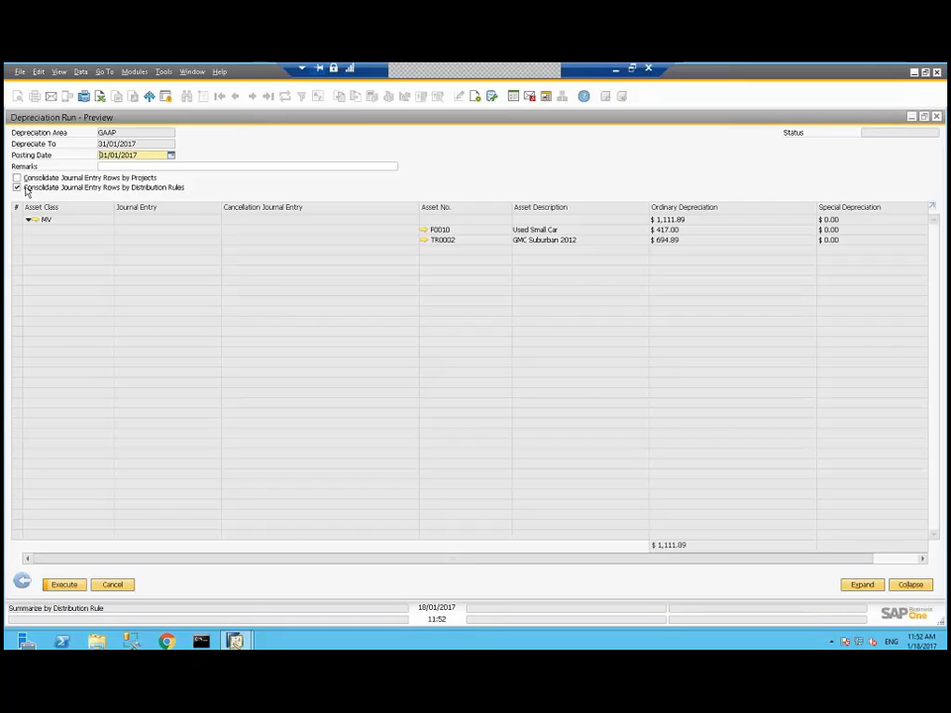
{"action": "left_click", "coordinate": [24, 188]}
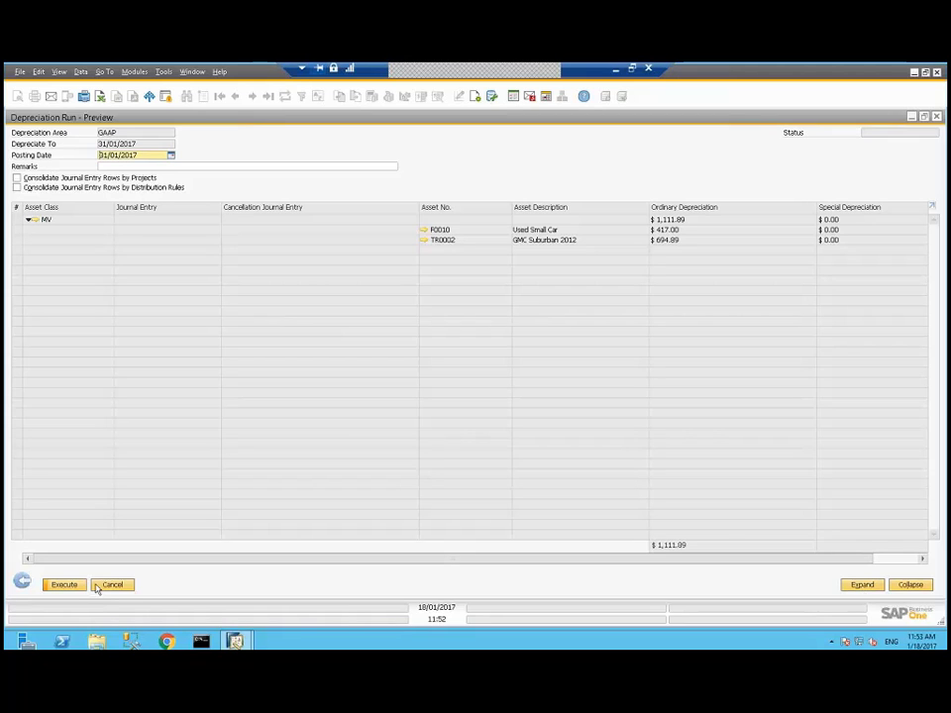
{"action": "left_click", "coordinate": [65, 585]}
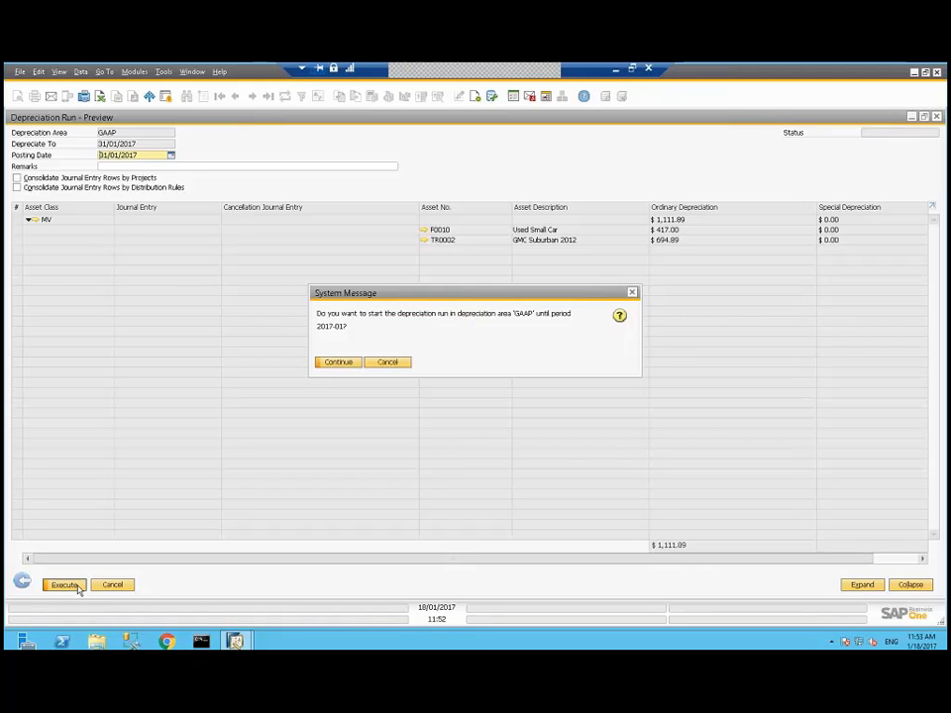
Step: Post depreciation run 3 and review its journal entry 3399 for $1,111.89
{"action": "left_click", "coordinate": [340, 365]}
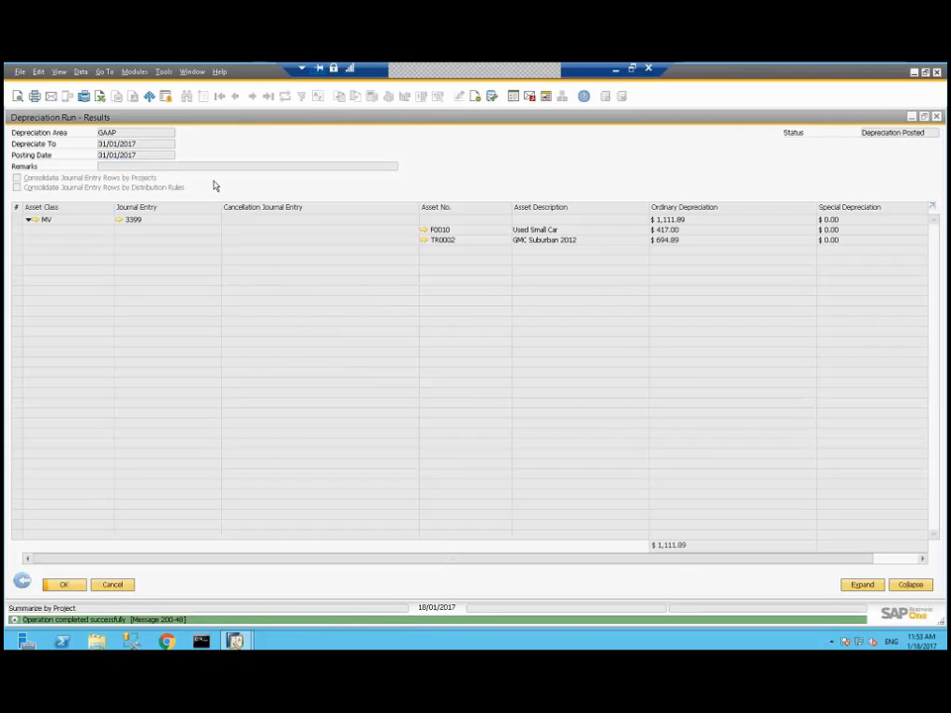
{"action": "left_click", "coordinate": [21, 582]}
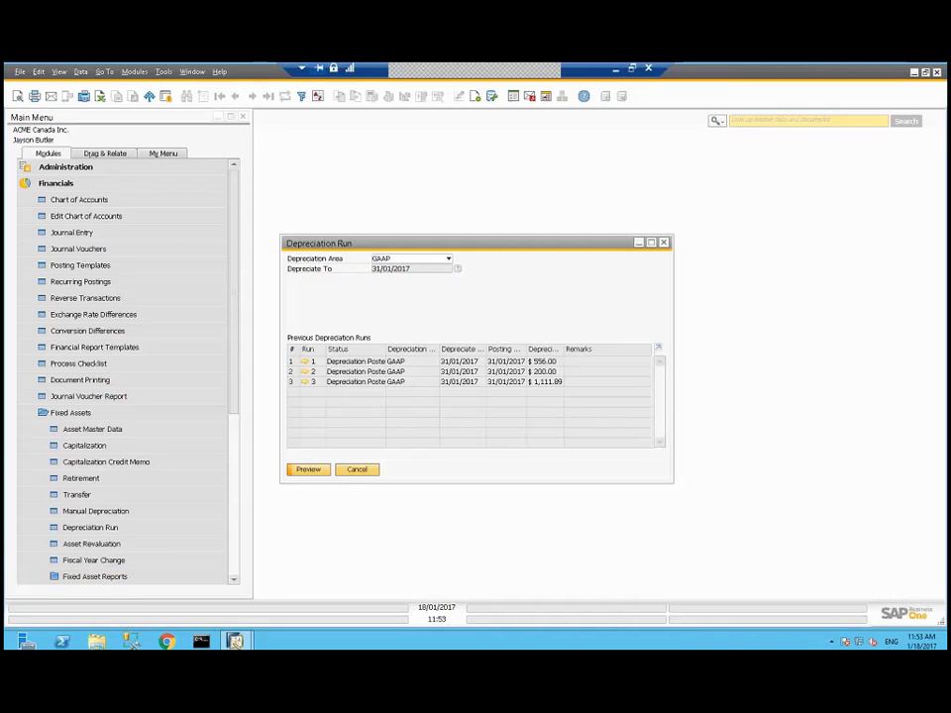
{"action": "left_click", "coordinate": [306, 384]}
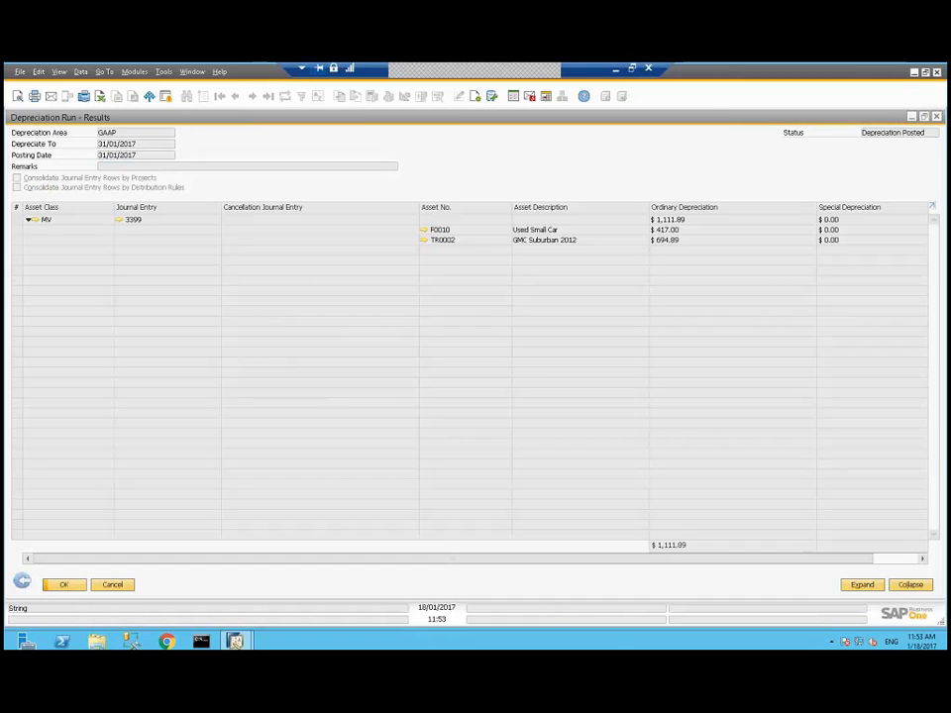
{"action": "left_click", "coordinate": [118, 219]}
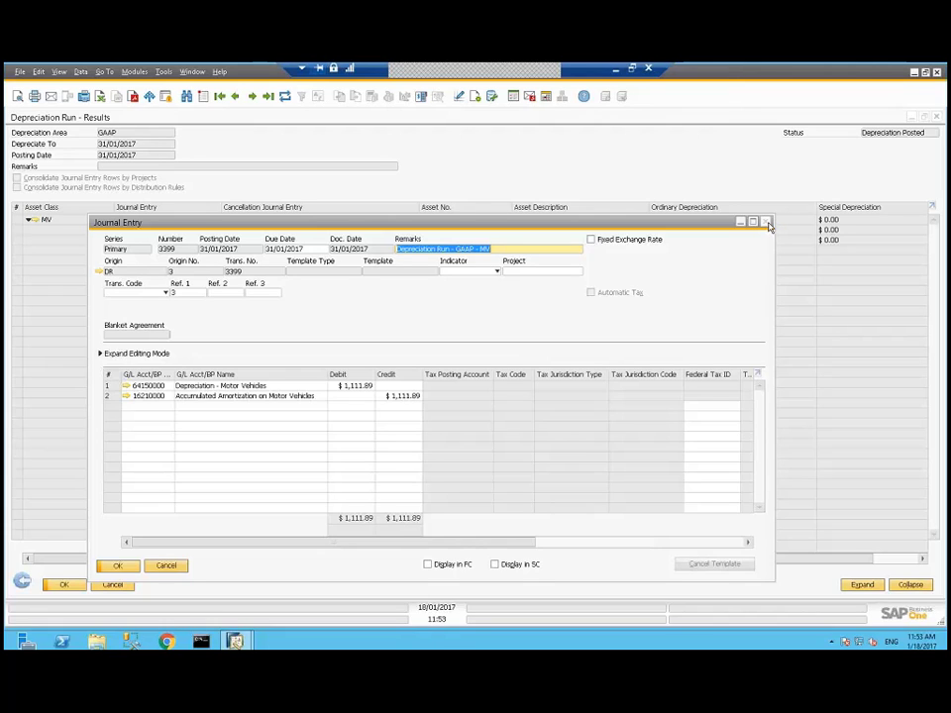
{"action": "left_click", "coordinate": [766, 223]}
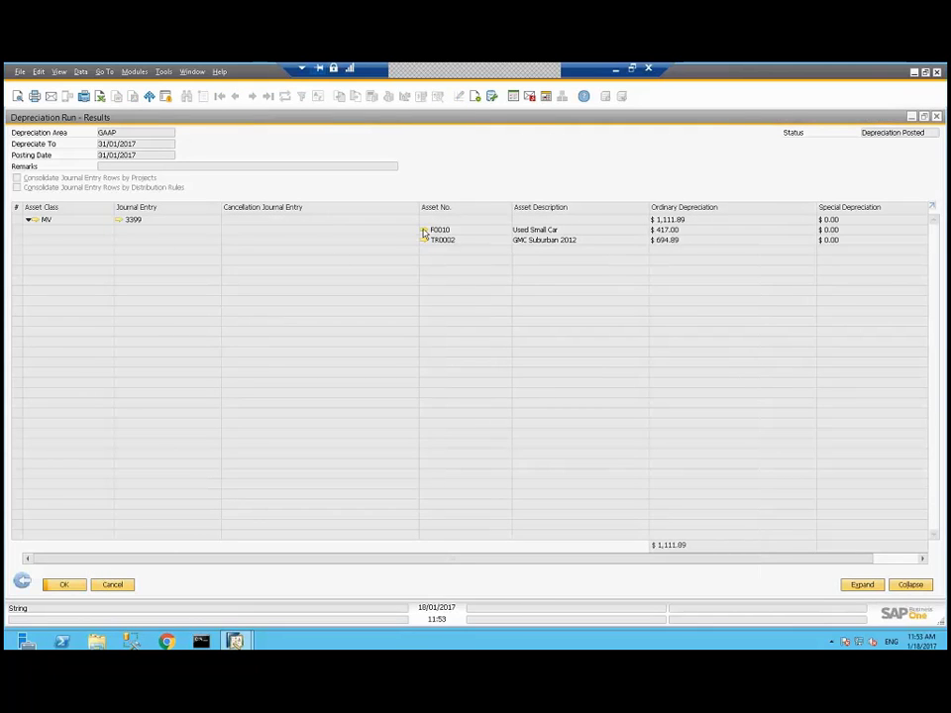
{"action": "left_click", "coordinate": [423, 234]}
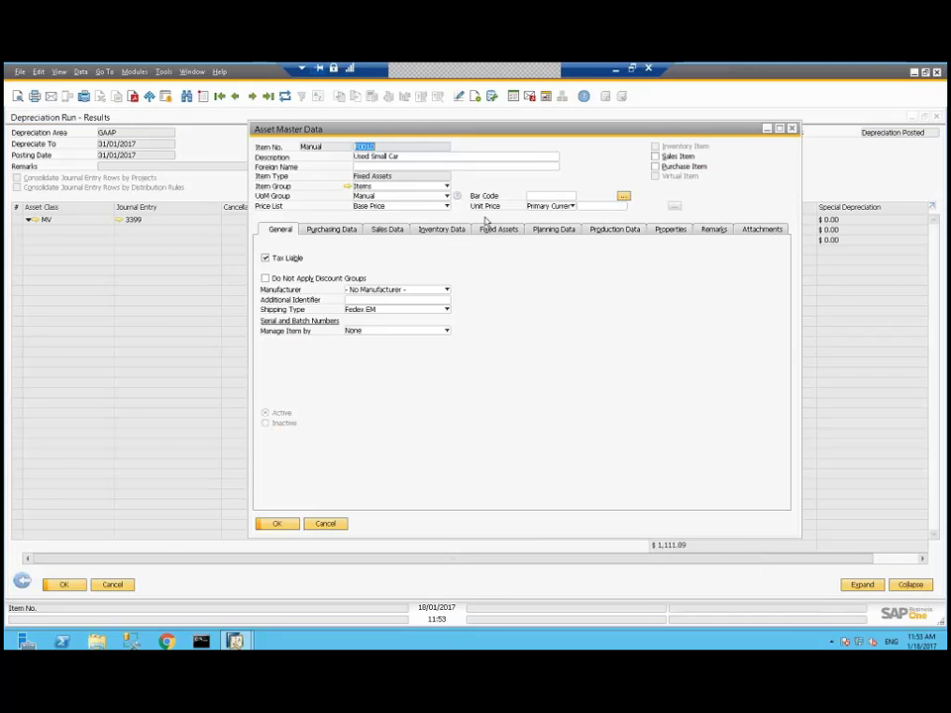
{"action": "left_click", "coordinate": [498, 229]}
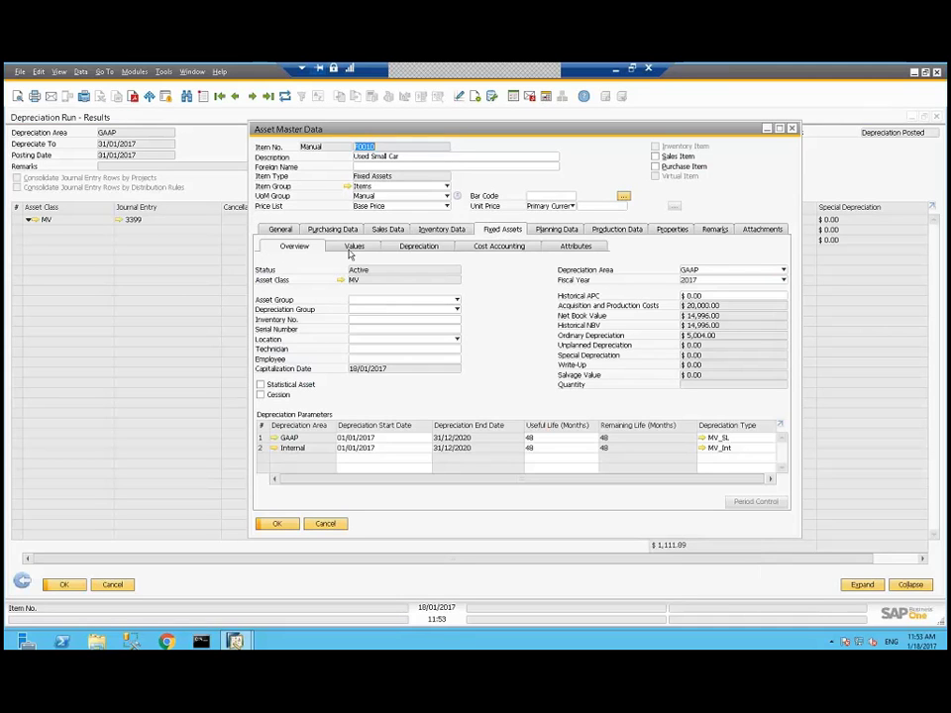
{"action": "left_click", "coordinate": [351, 248]}
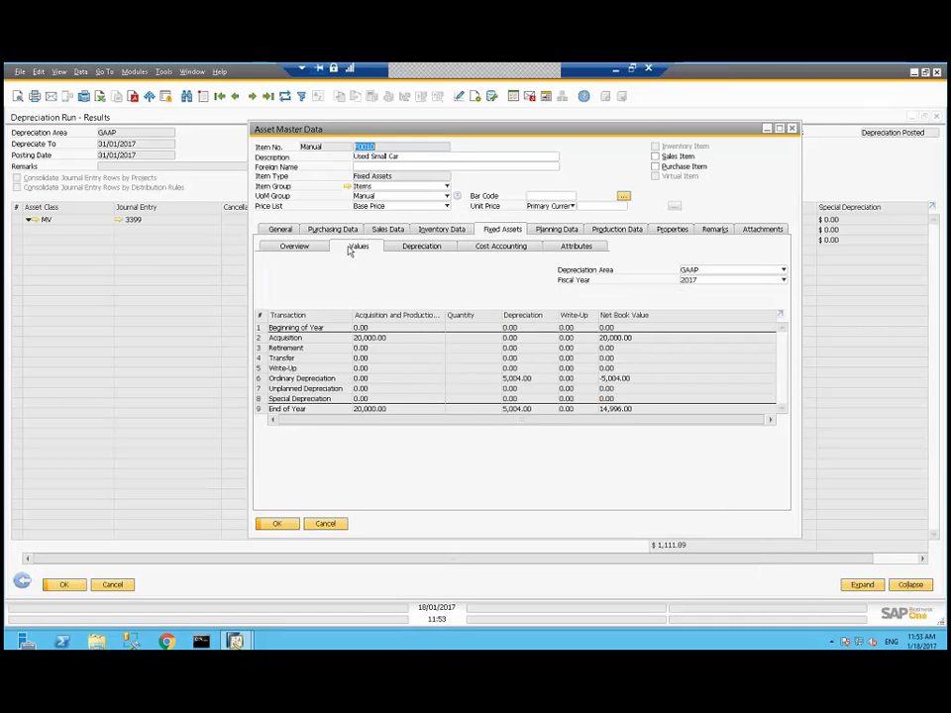
{"action": "left_click", "coordinate": [406, 248]}
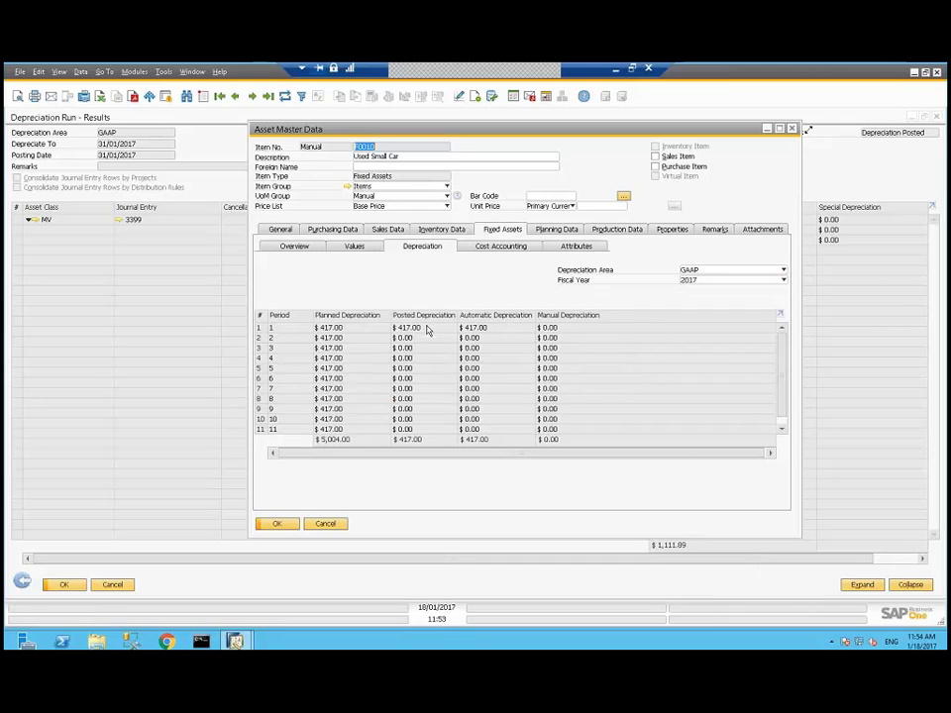
{"action": "left_click", "coordinate": [791, 132]}
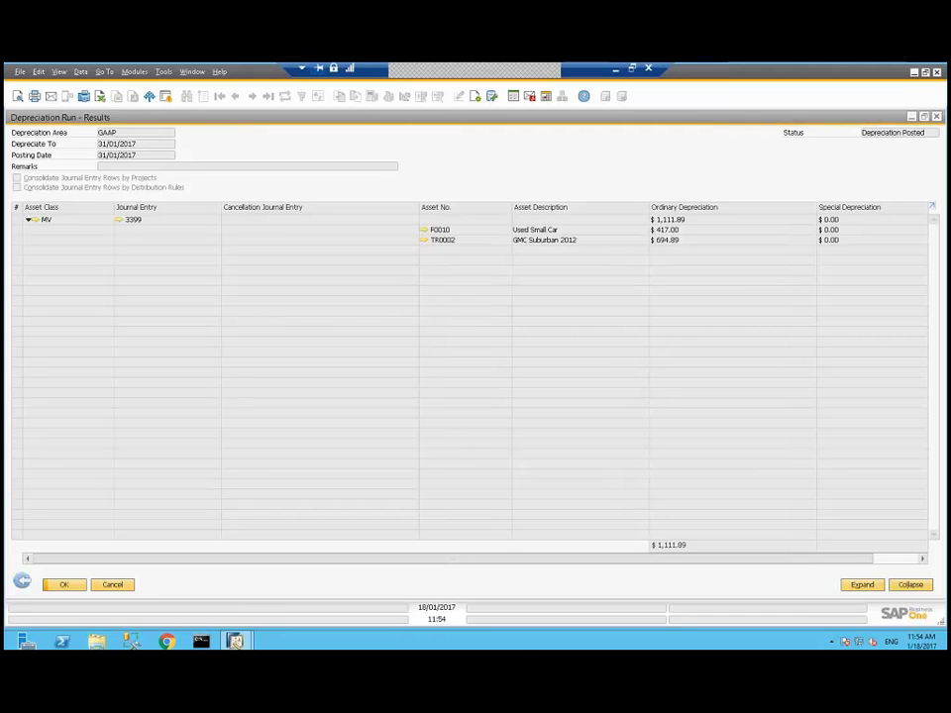
Step: Close the depreciation run results and start a new asset retirement document
{"action": "left_click", "coordinate": [936, 117]}
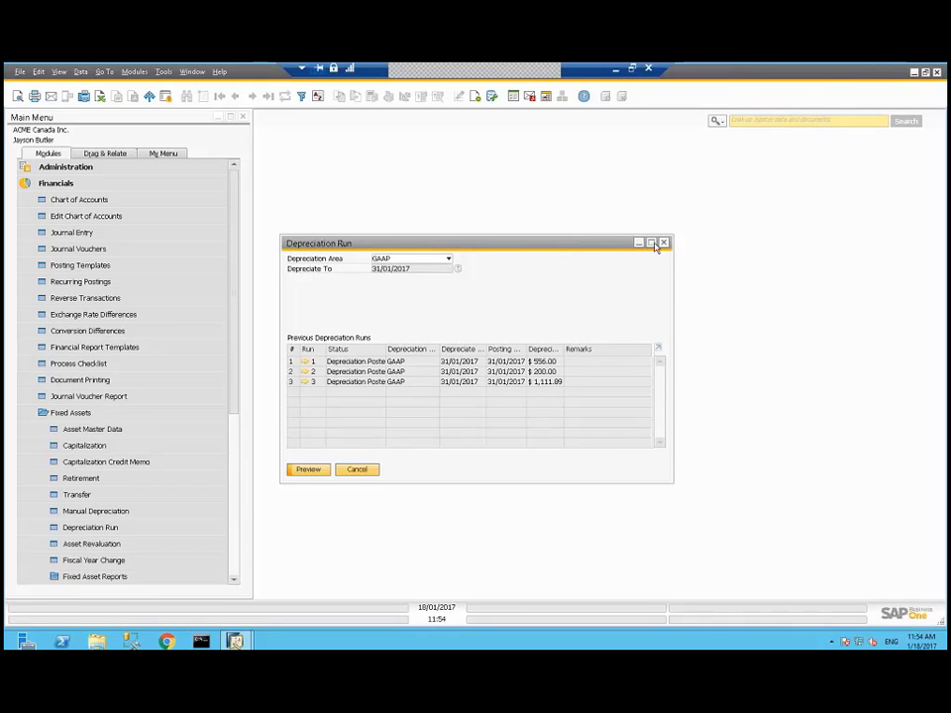
{"action": "left_click", "coordinate": [664, 242]}
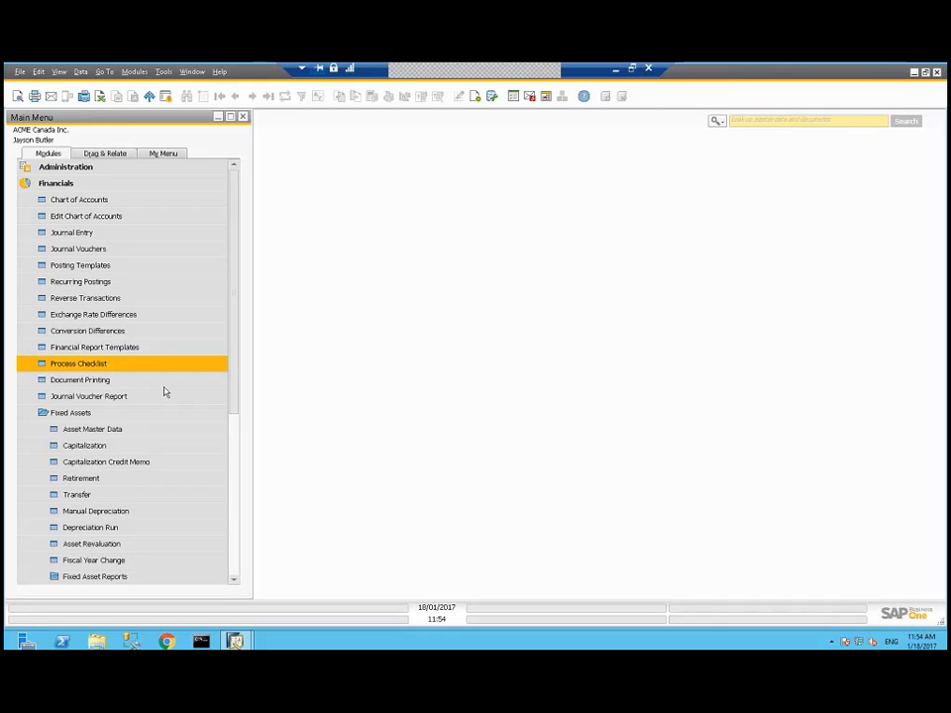
{"action": "left_click", "coordinate": [89, 481]}
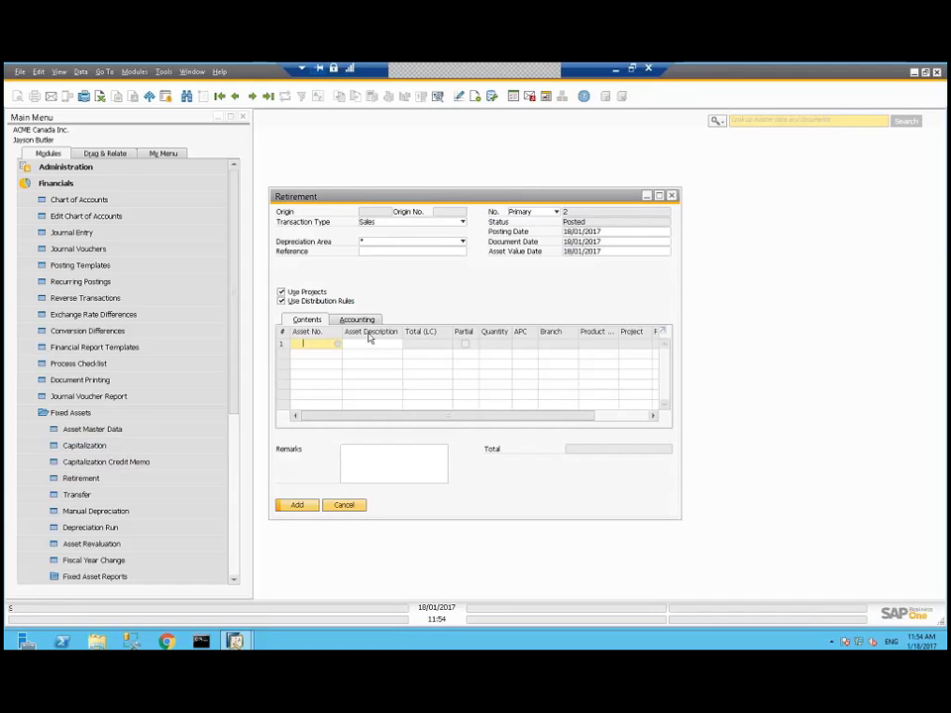
Step: Enter asset F0010 in the first row and set the transaction type to Scrapping
{"action": "type", "text": "f0010"}
{"action": "key", "text": "Tab"}
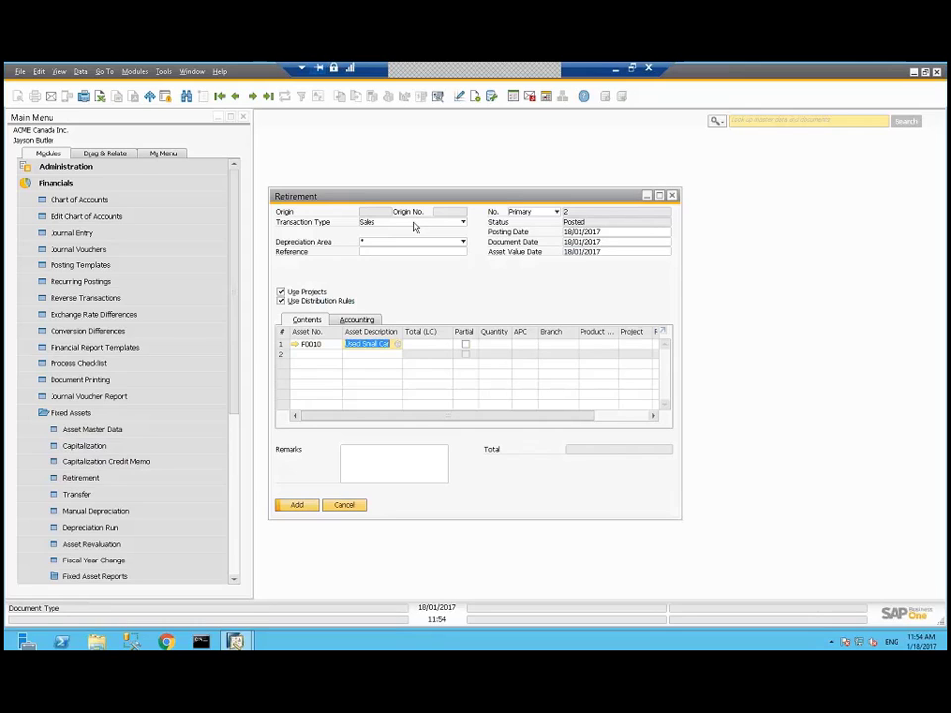
{"action": "key", "text": "Tab"}
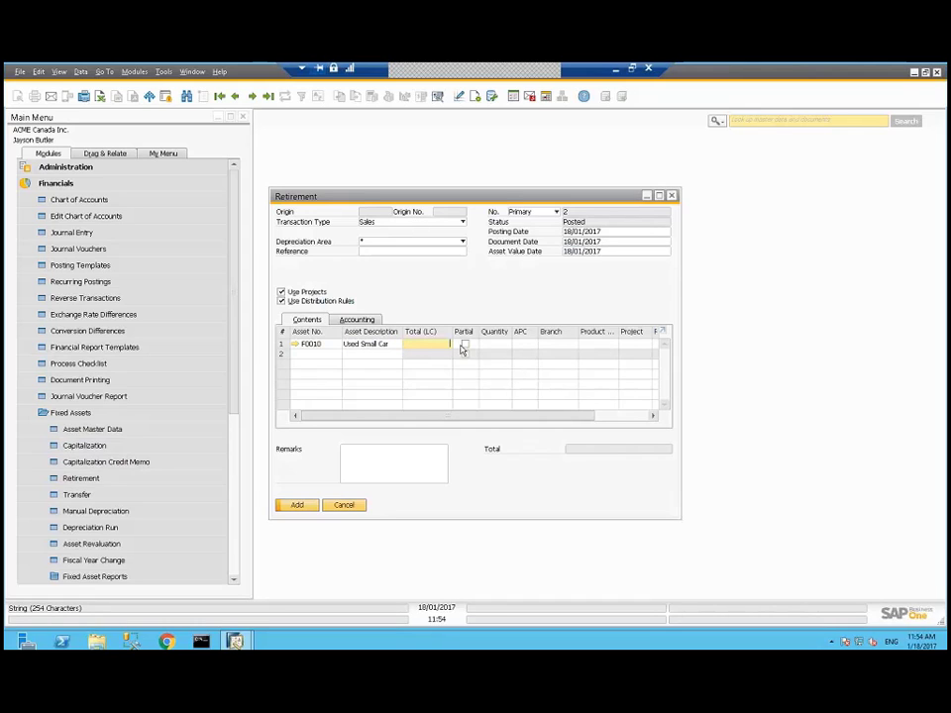
{"action": "left_click", "coordinate": [415, 222]}
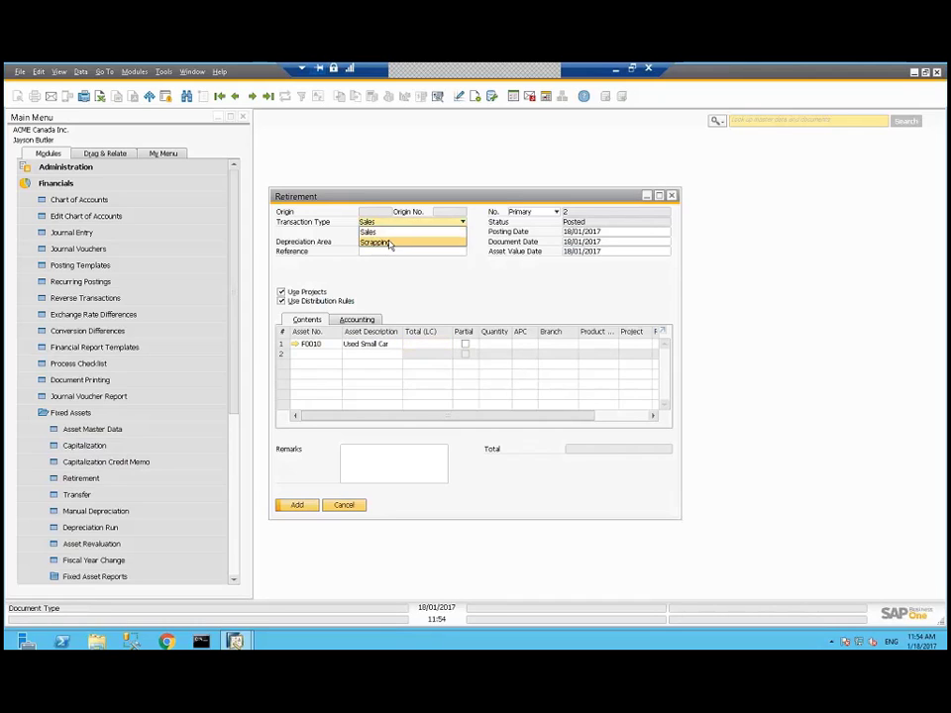
{"action": "left_click", "coordinate": [390, 245]}
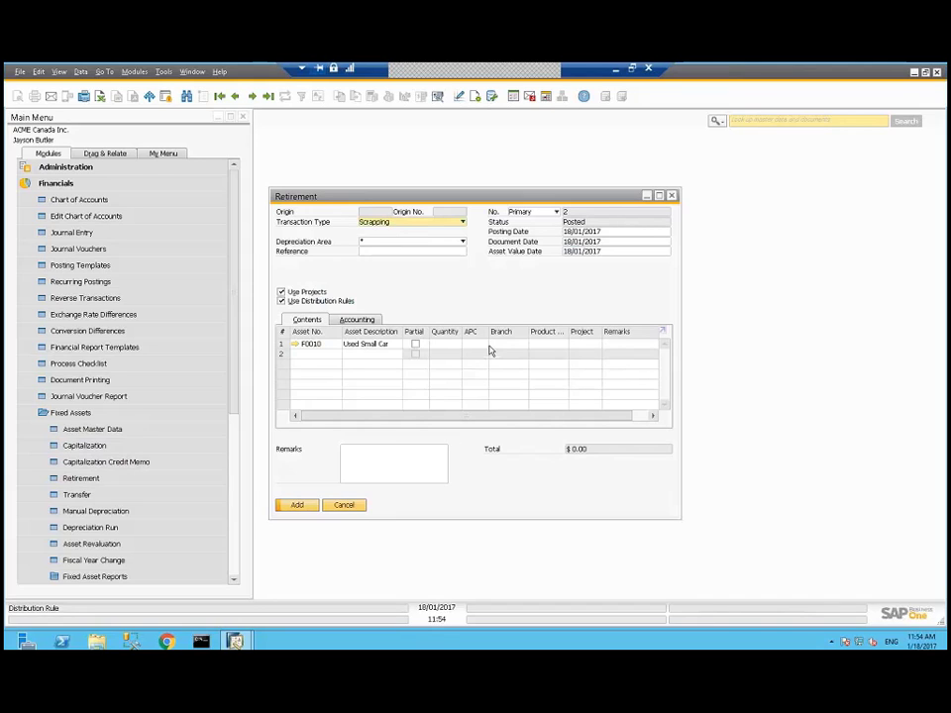
Step: Preview the scrapping journal entry, then add and confirm the F0010 retirement document
{"action": "left_click", "coordinate": [438, 97]}
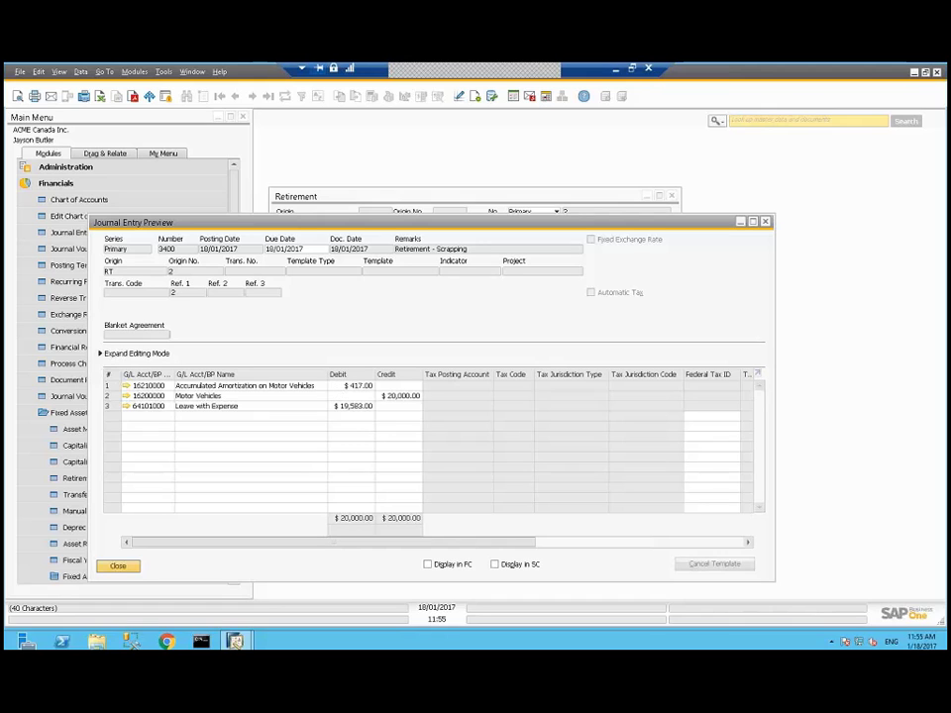
{"action": "left_click", "coordinate": [118, 566]}
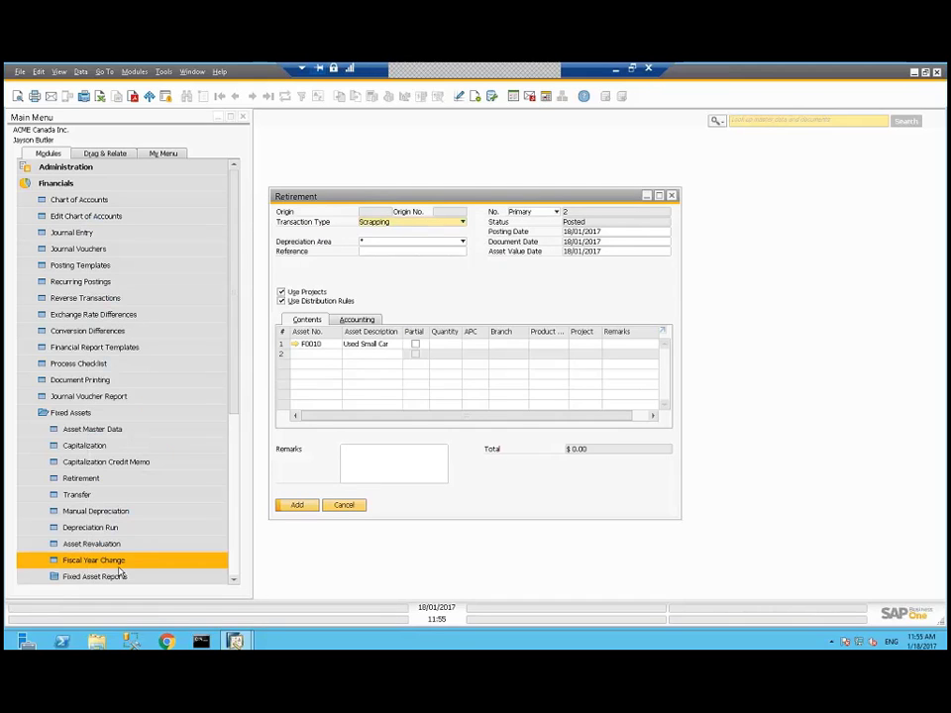
{"action": "left_click", "coordinate": [297, 507]}
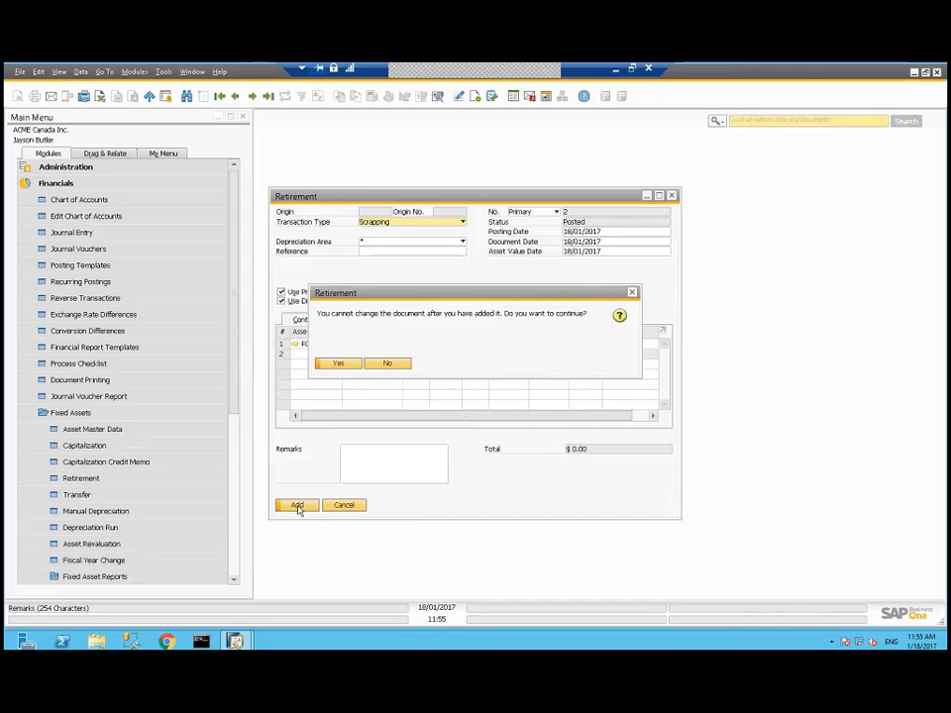
{"action": "left_click", "coordinate": [337, 363]}
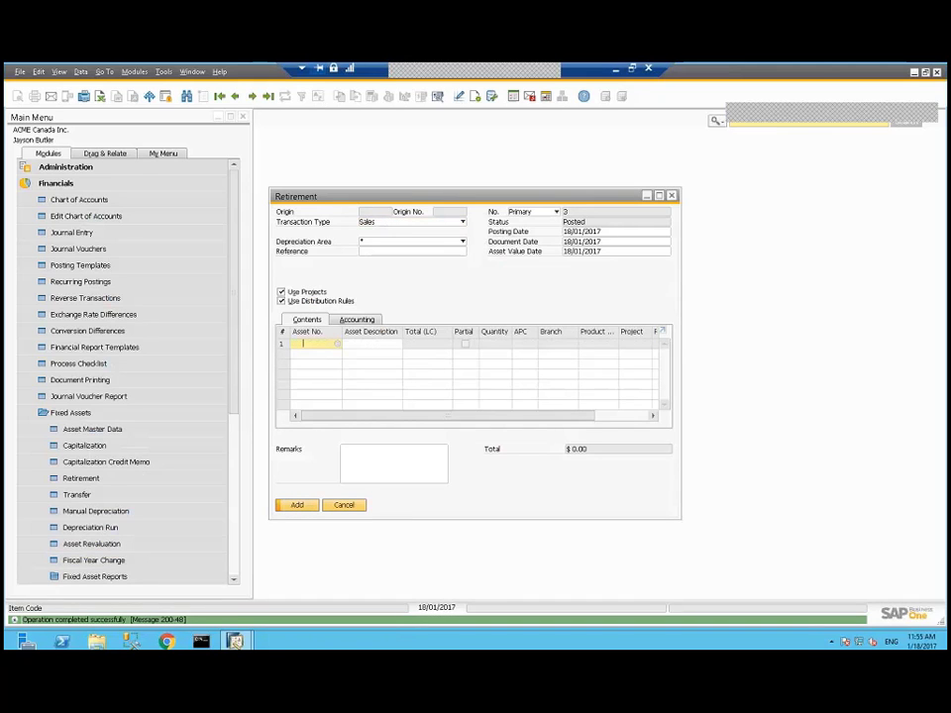
Step: Close the Retirement form
{"action": "left_click", "coordinate": [673, 196]}
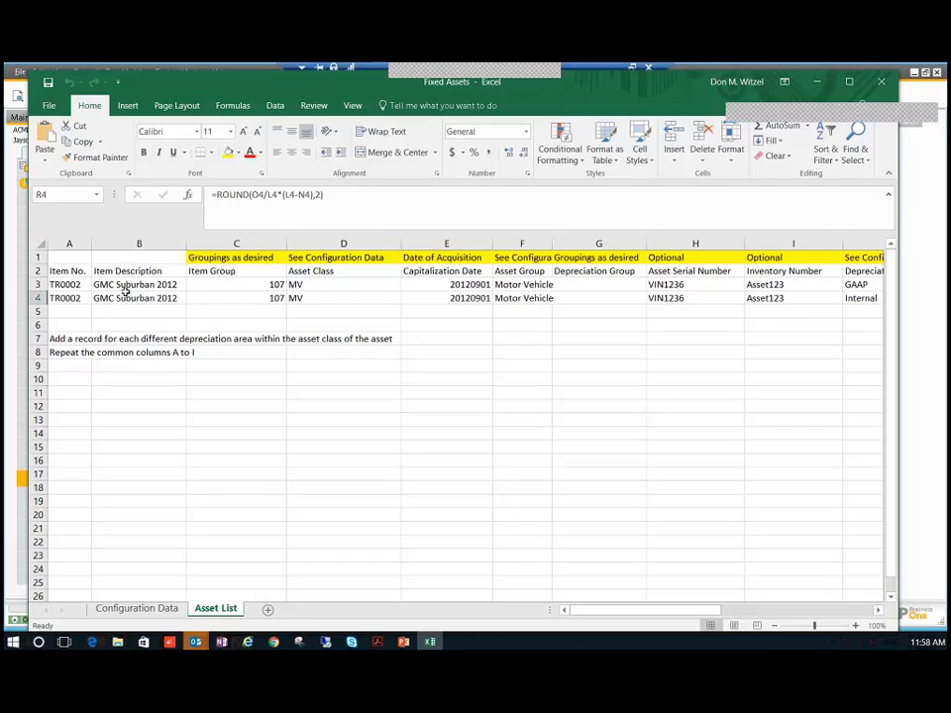
{"action": "left_click", "coordinate": [168, 284]}
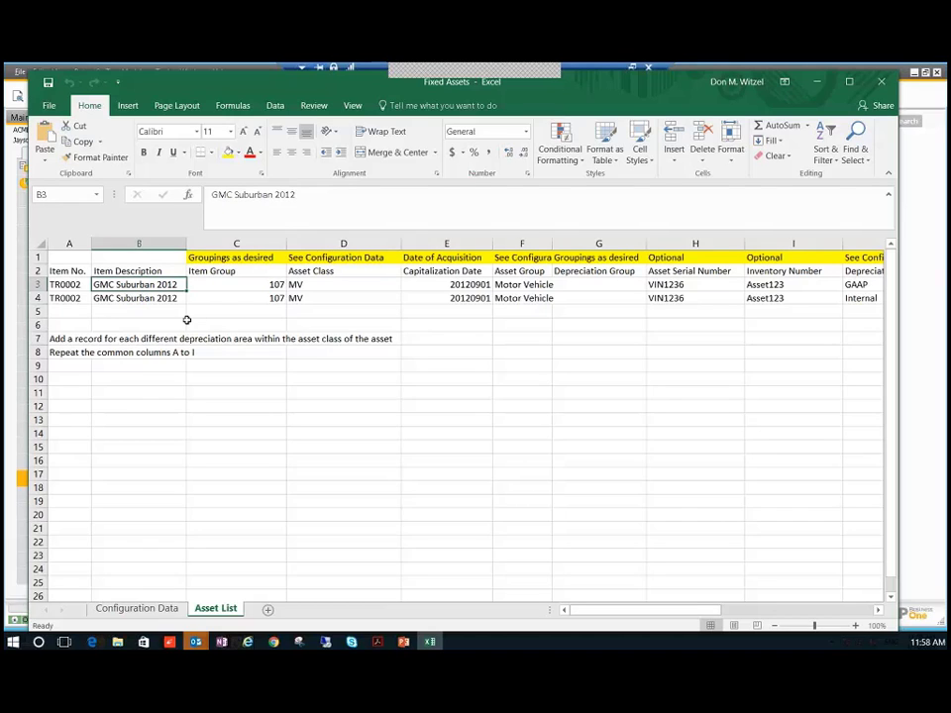
{"action": "left_click", "coordinate": [296, 283]}
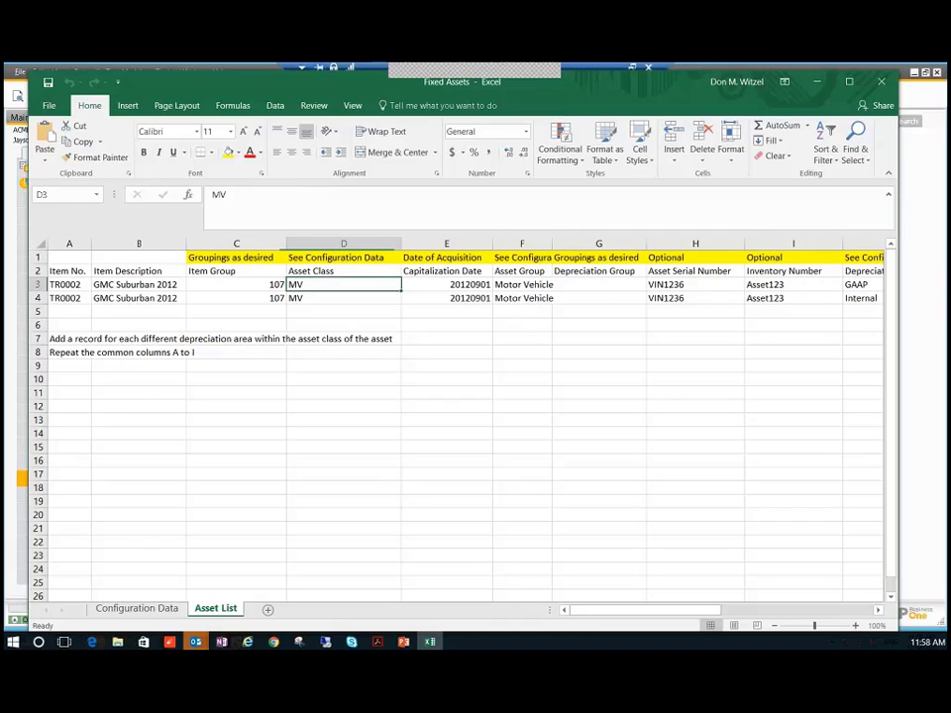
{"action": "key", "text": "Right"}
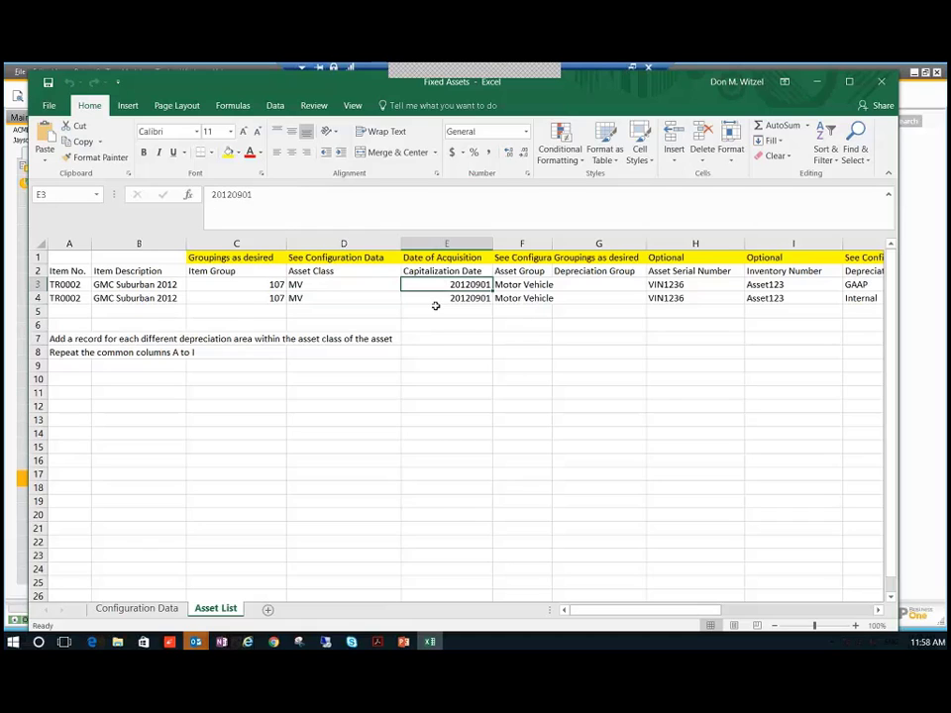
{"action": "left_click_drag", "start_coordinate": [670, 611], "coordinate": [800, 589]}
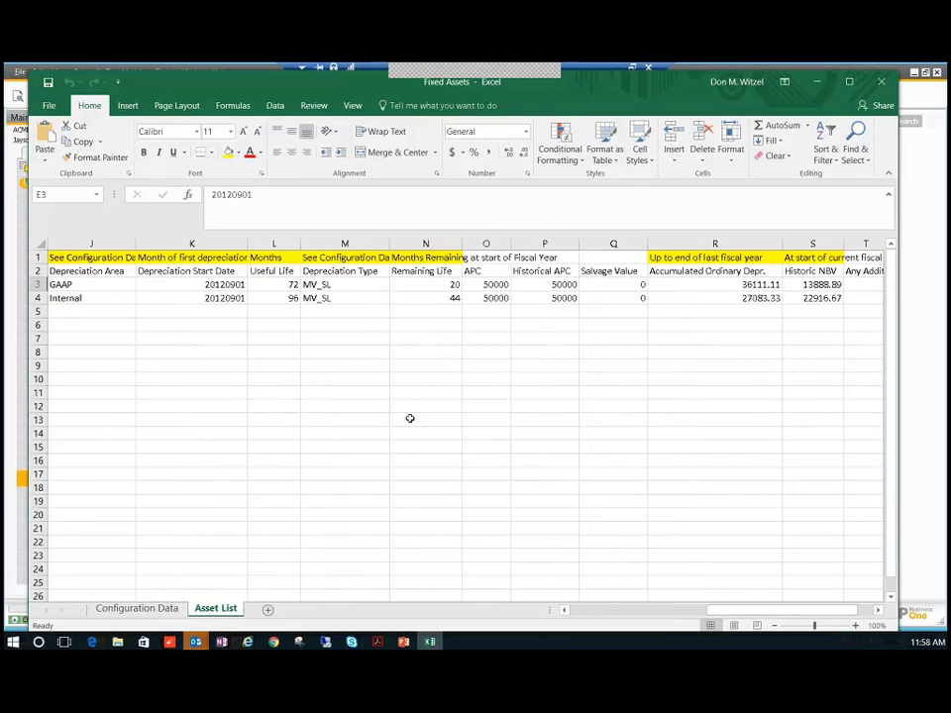
Step: Inspect Useful Life 72, Remaining Life 20, and the accumulated depreciation and Historic NBV formulas
{"action": "left_click", "coordinate": [283, 286]}
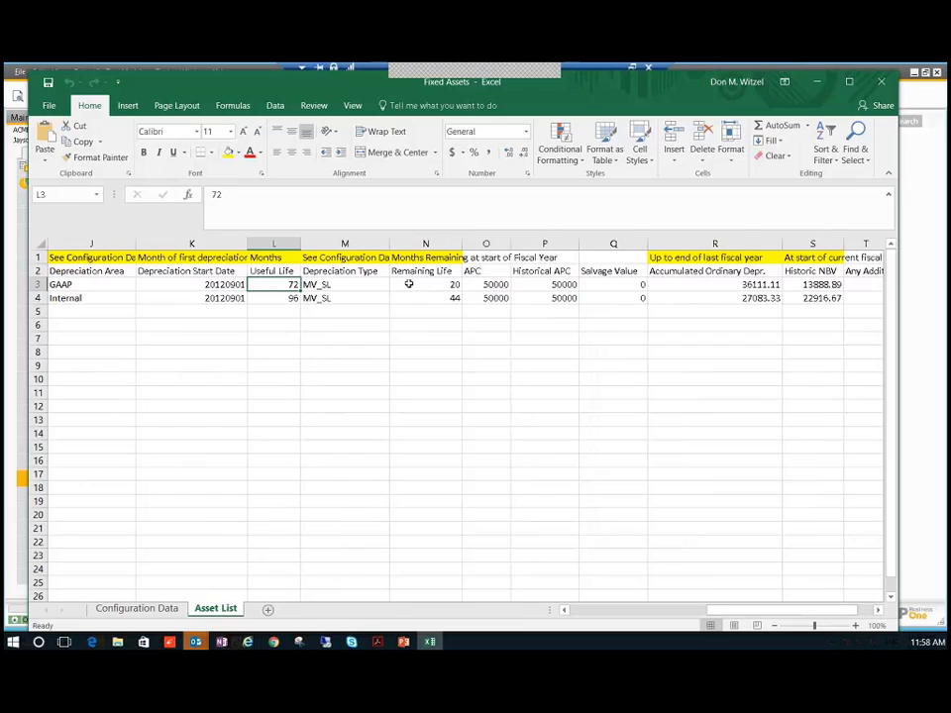
{"action": "left_click", "coordinate": [408, 284]}
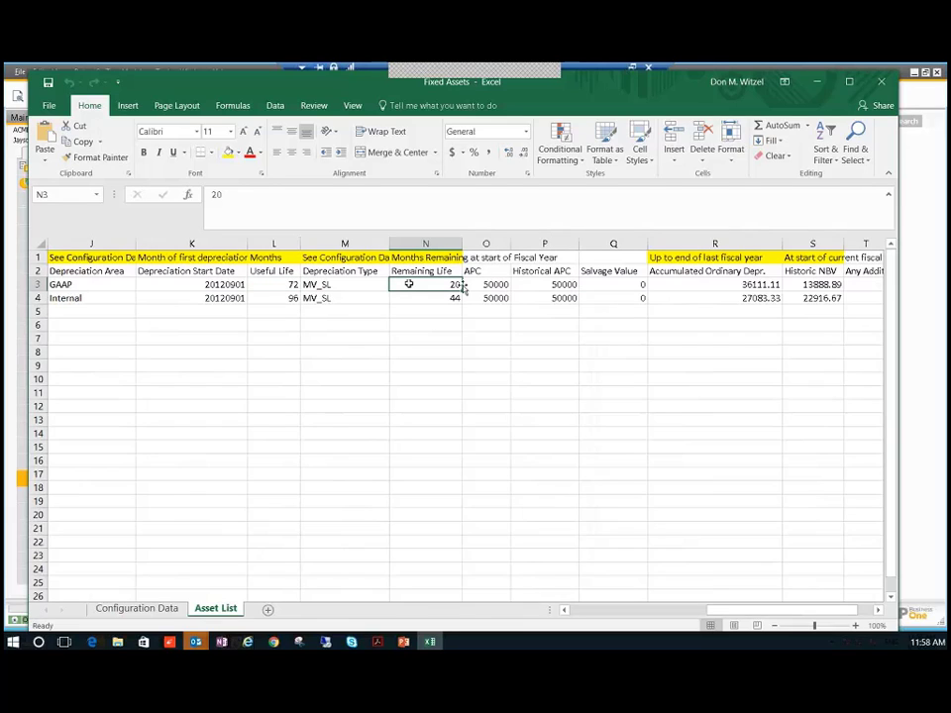
{"action": "left_click", "coordinate": [687, 287]}
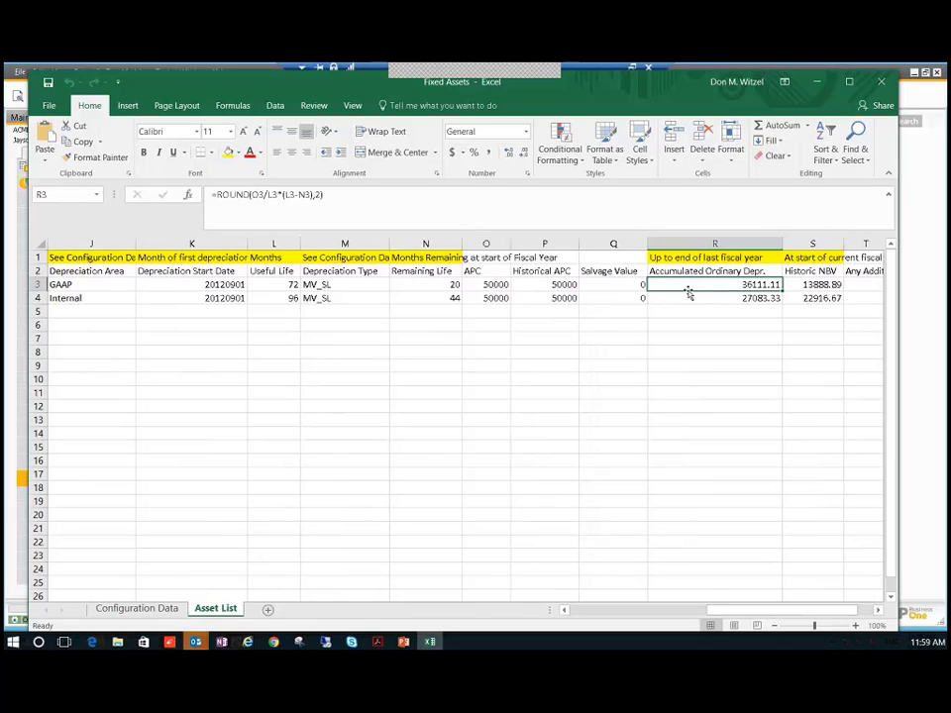
{"action": "left_click", "coordinate": [795, 285]}
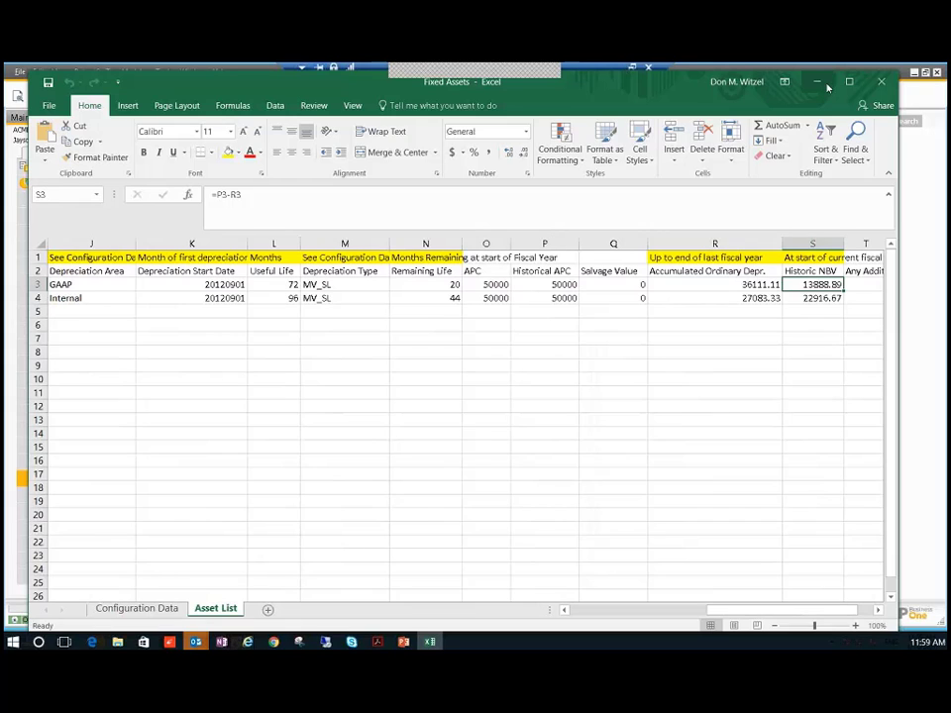
Step: Minimize Excel and open Administration > Data Import/Export > Import Fixed Asset Master Data
{"action": "left_click", "coordinate": [826, 86]}
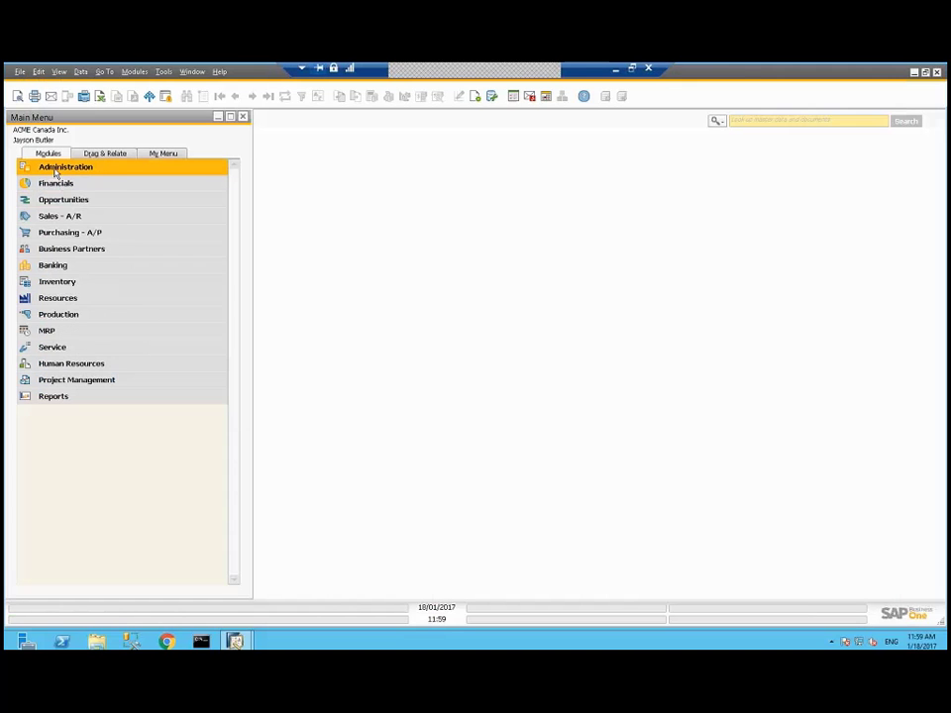
{"action": "left_click", "coordinate": [54, 170]}
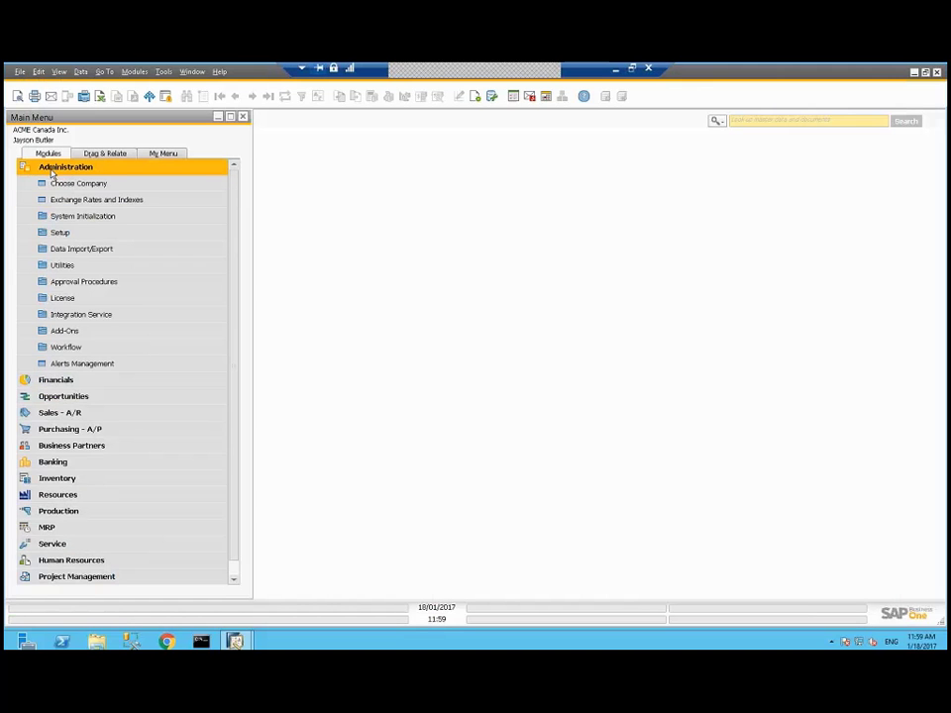
{"action": "left_click", "coordinate": [64, 250]}
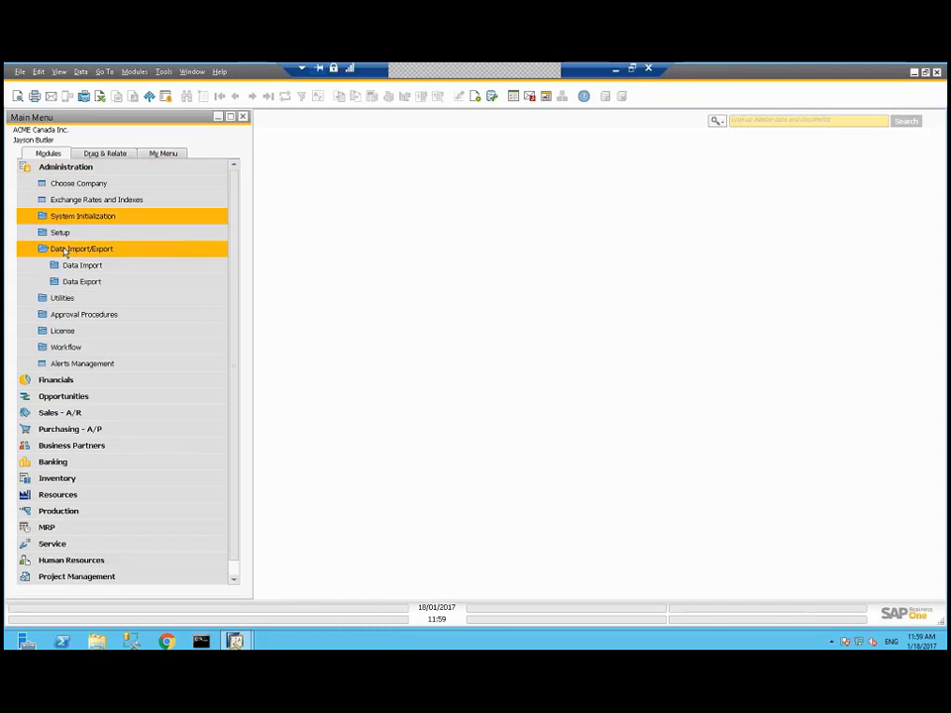
{"action": "left_click", "coordinate": [65, 266]}
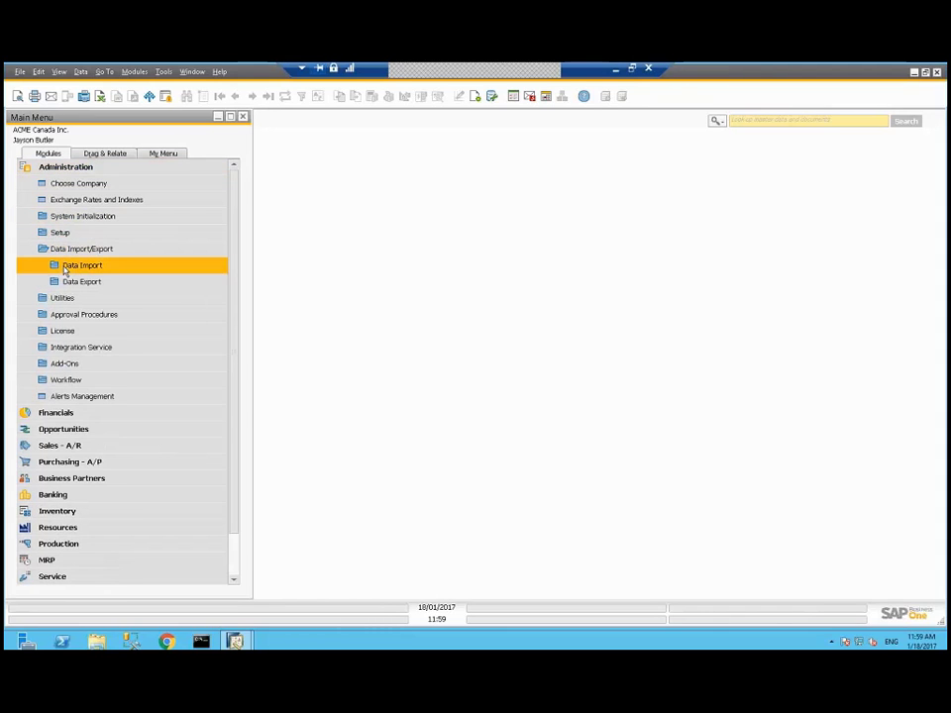
{"action": "left_click", "coordinate": [113, 314]}
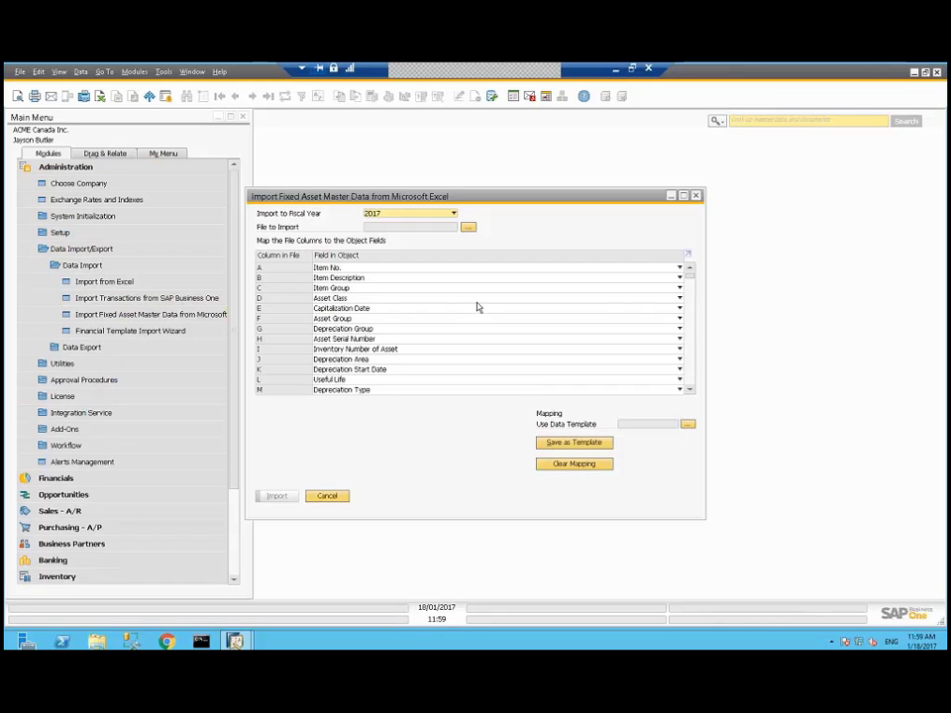
Step: Check column C's field mapping unchanged and review the mappings down through column S
{"action": "left_click", "coordinate": [607, 285]}
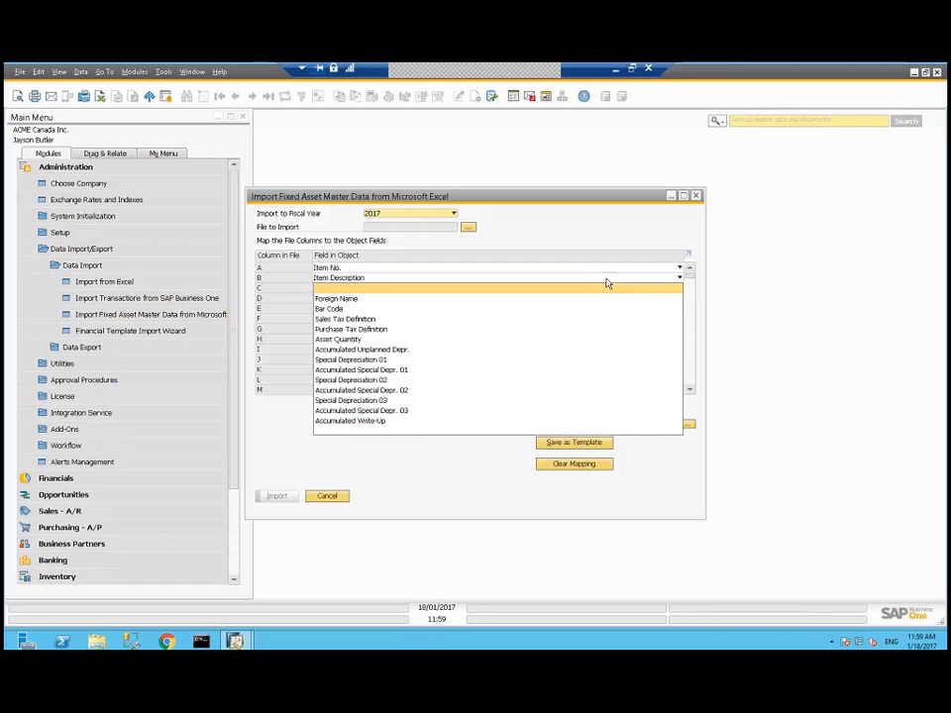
{"action": "left_click", "coordinate": [607, 284]}
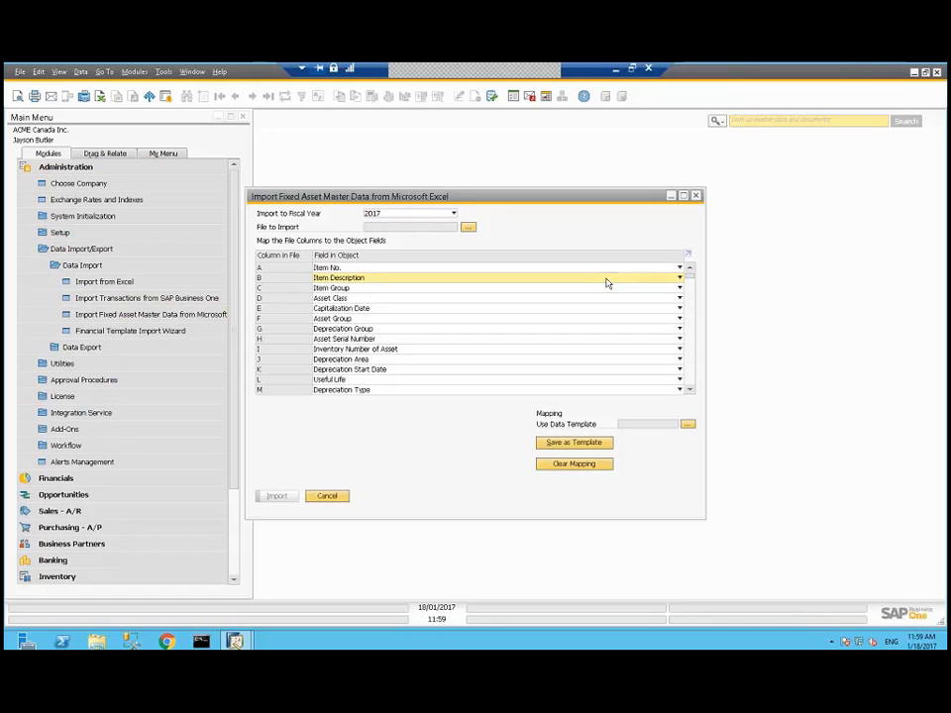
{"action": "left_click", "coordinate": [688, 310]}
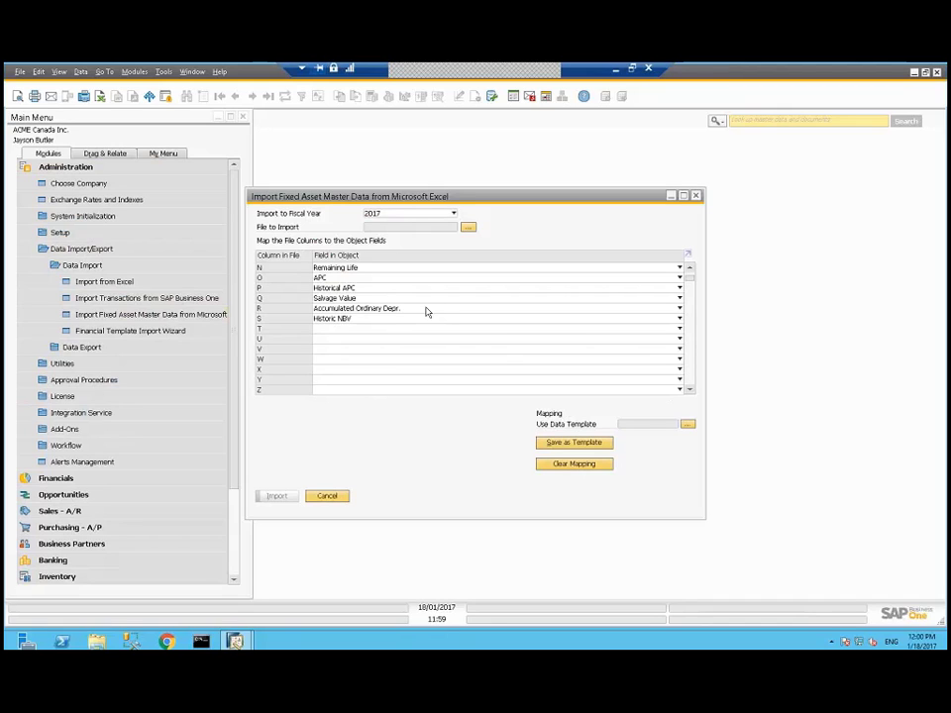
Step: Import Excel Import.txt from Documents > Fixed Assets and dismiss the results report
{"action": "left_click", "coordinate": [468, 229]}
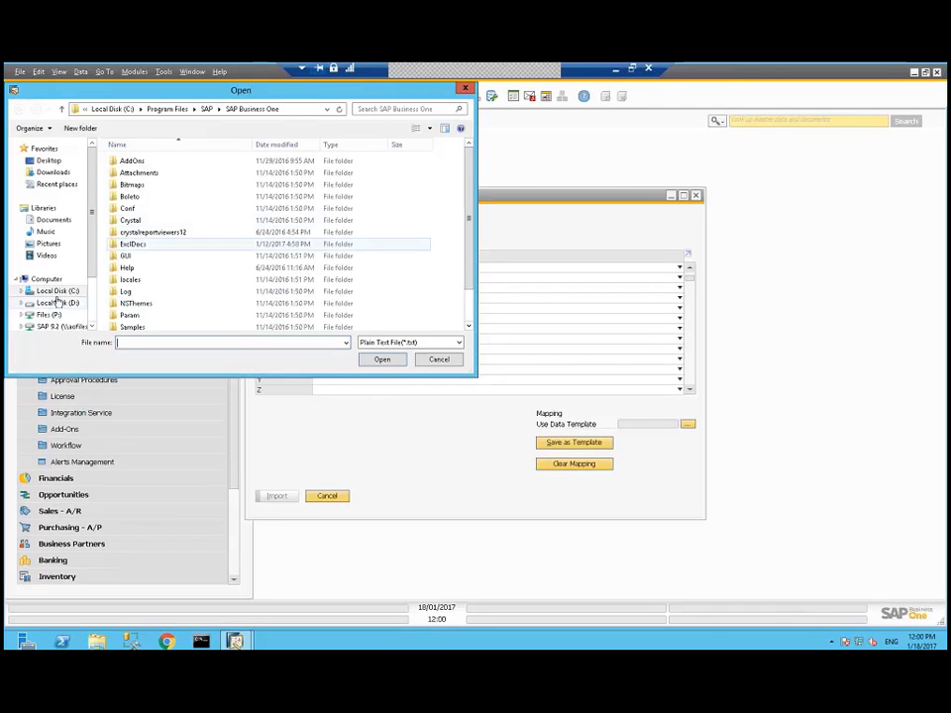
{"action": "left_click", "coordinate": [52, 219]}
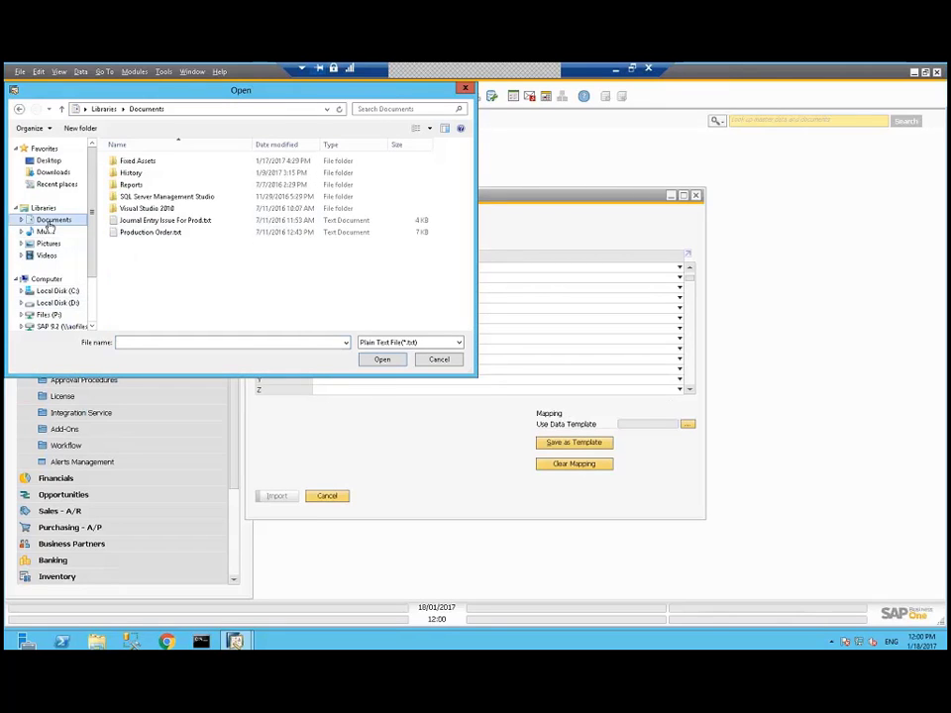
{"action": "double_click", "coordinate": [126, 161]}
{"action": "double_click", "coordinate": [126, 160]}
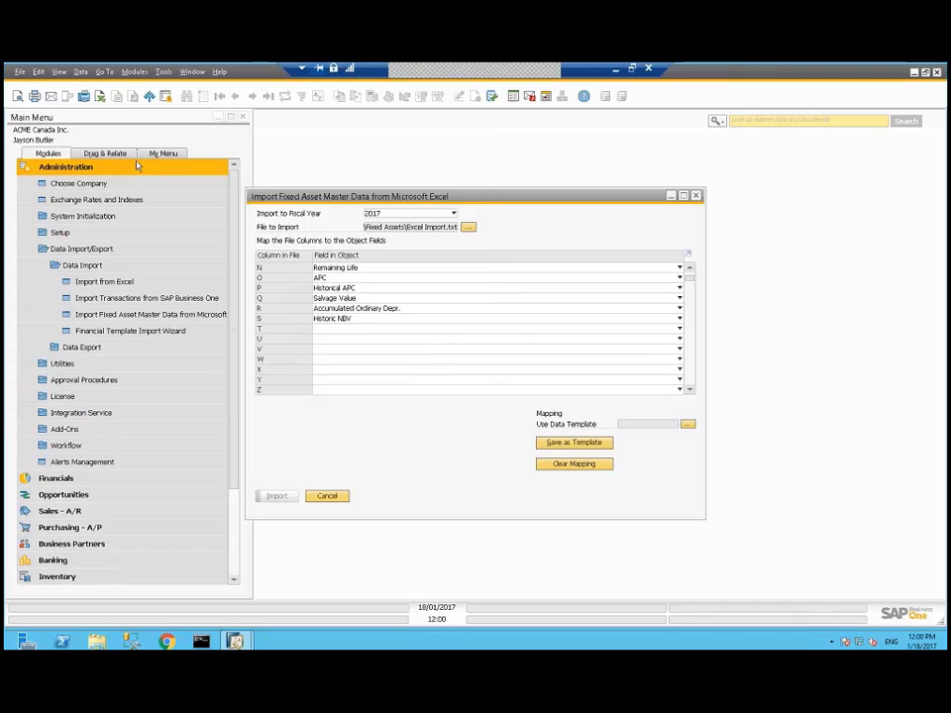
{"action": "left_click", "coordinate": [277, 495]}
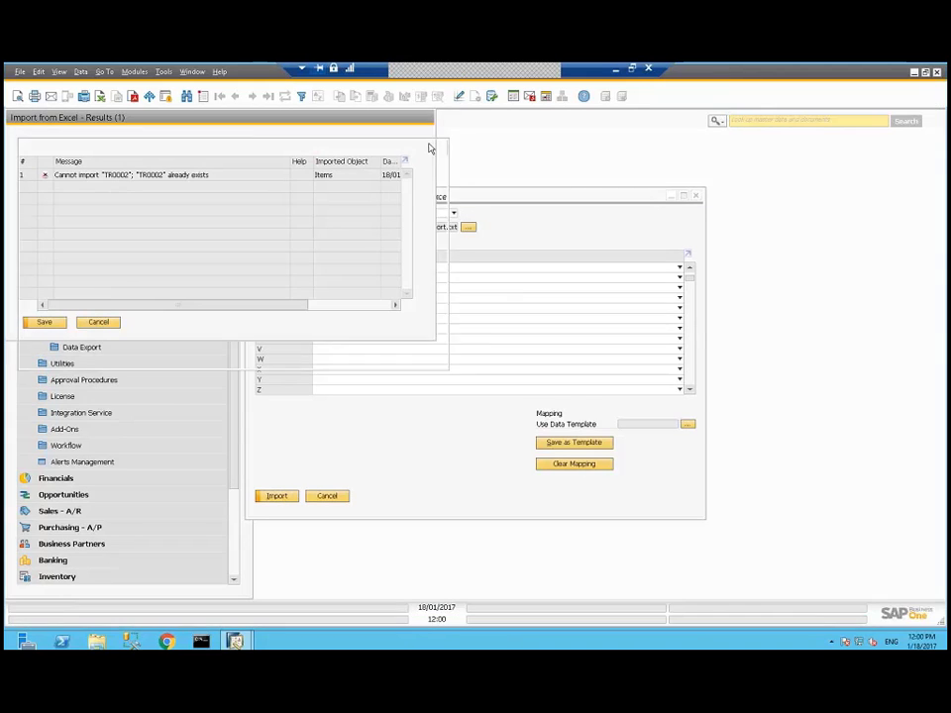
{"action": "left_click_drag", "start_coordinate": [392, 120], "coordinate": [406, 151]}
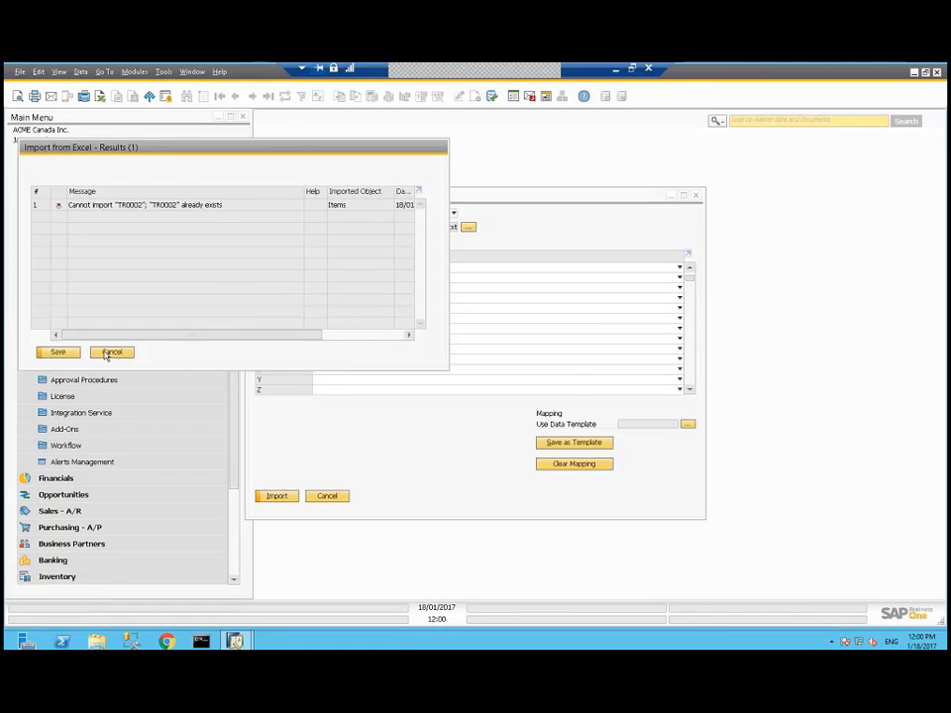
{"action": "left_click", "coordinate": [111, 352]}
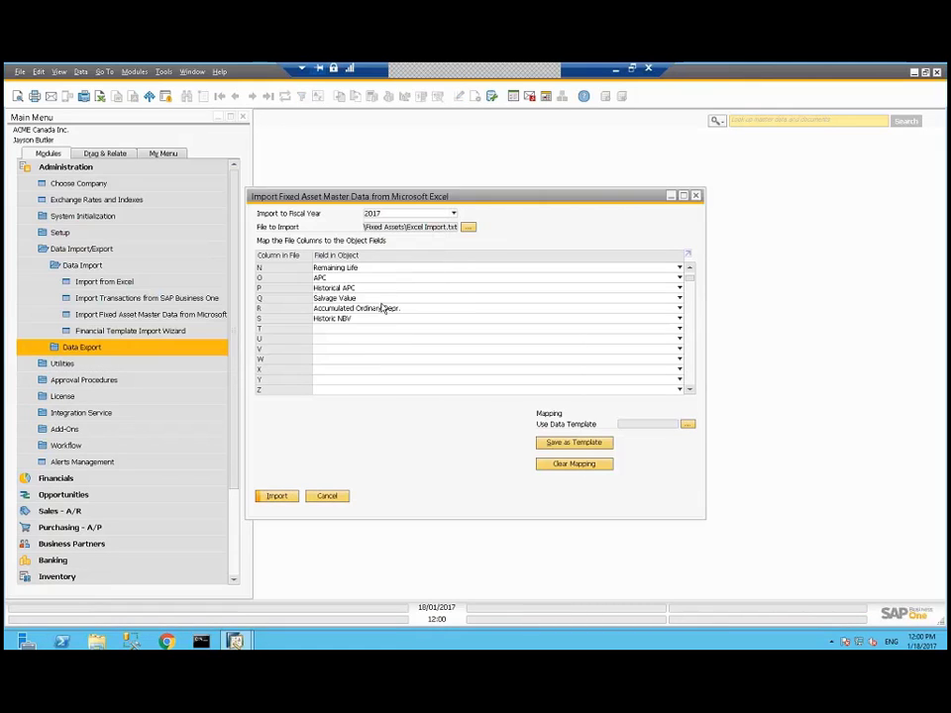
Step: Close the import window and open Asset Master Data record TR0002, GMC Suburban 2012
{"action": "left_click", "coordinate": [328, 496]}
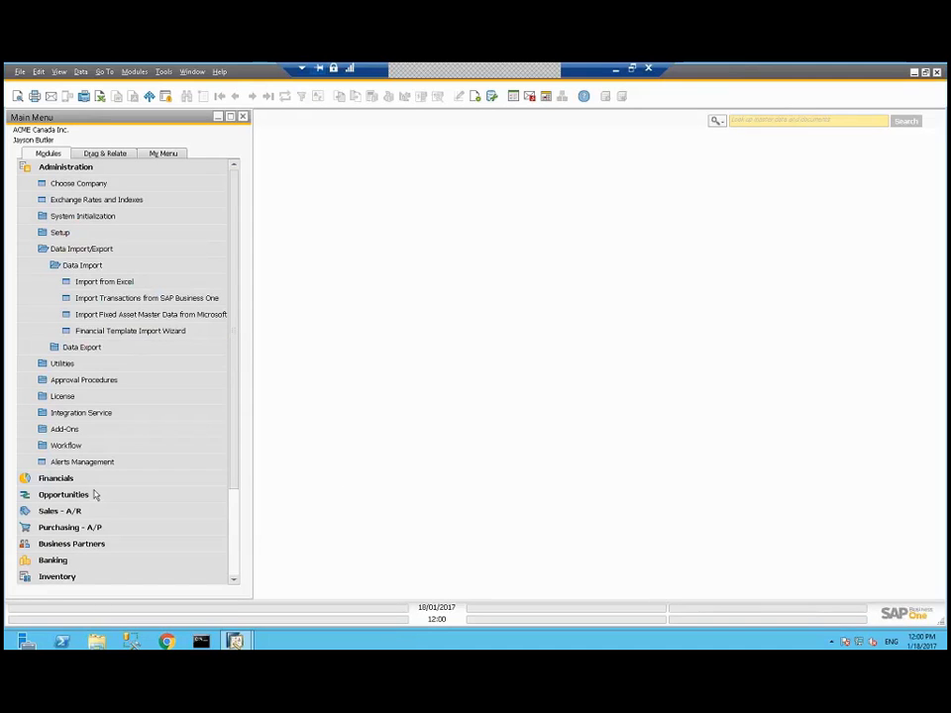
{"action": "left_click", "coordinate": [135, 334]}
{"action": "left_click", "coordinate": [66, 167]}
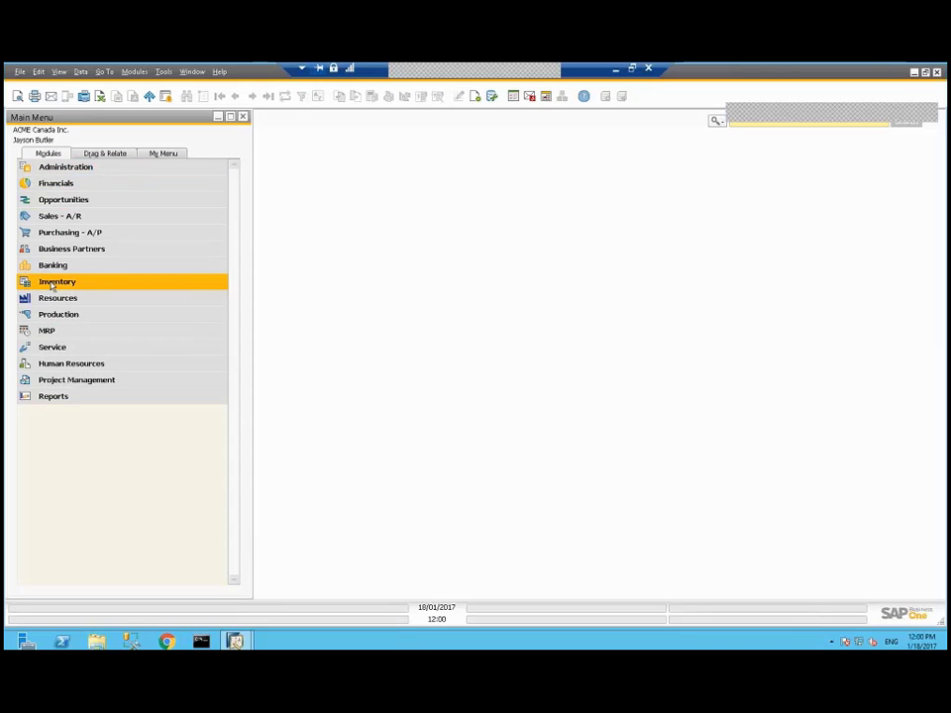
{"action": "left_click", "coordinate": [57, 185]}
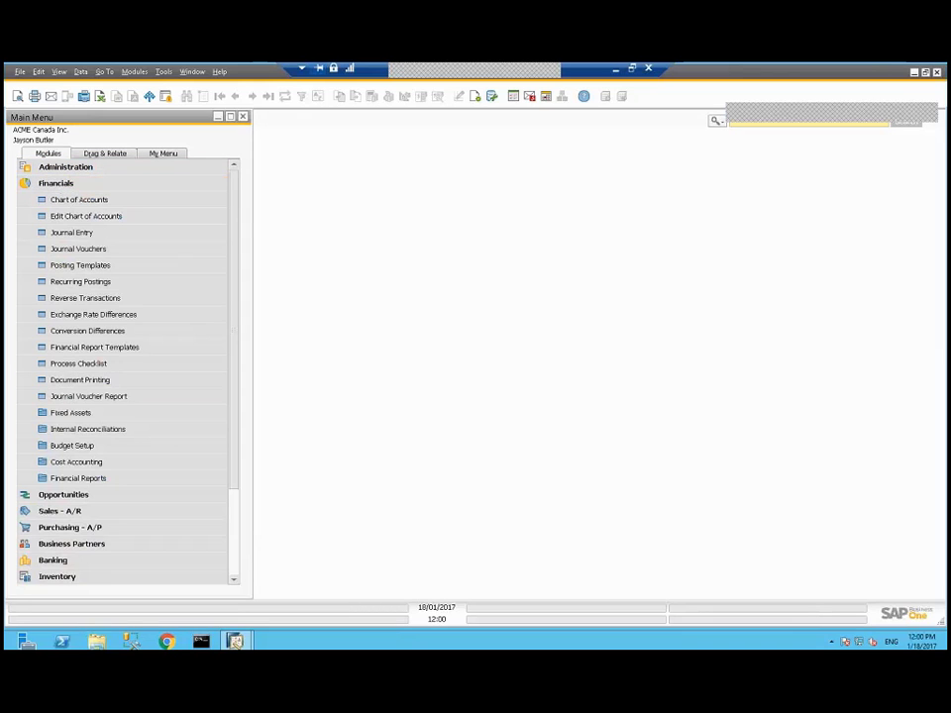
{"action": "left_click", "coordinate": [59, 416]}
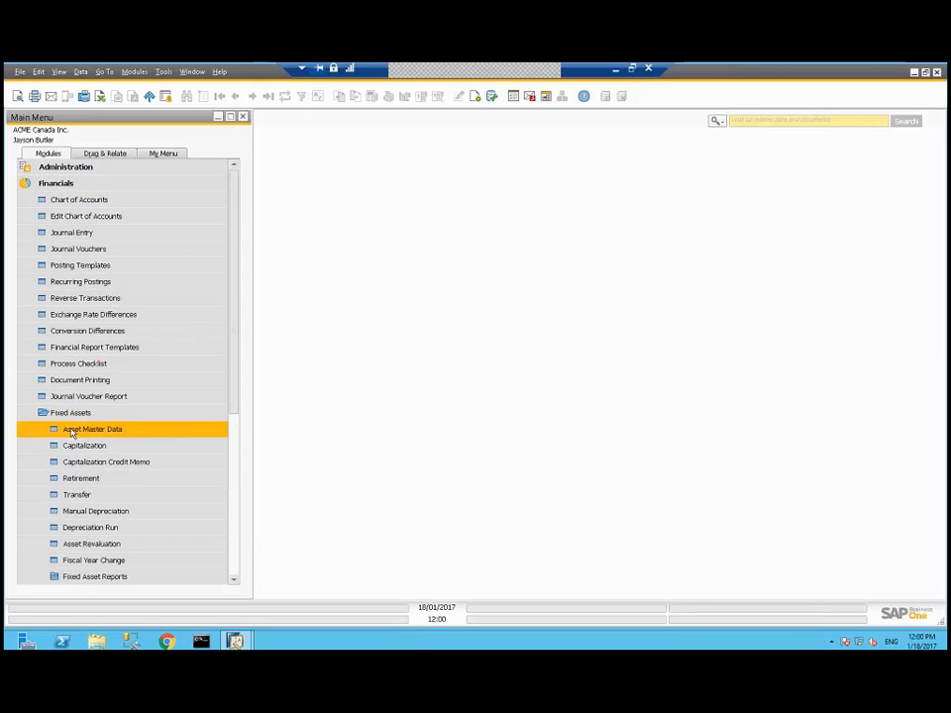
{"action": "left_click", "coordinate": [71, 431]}
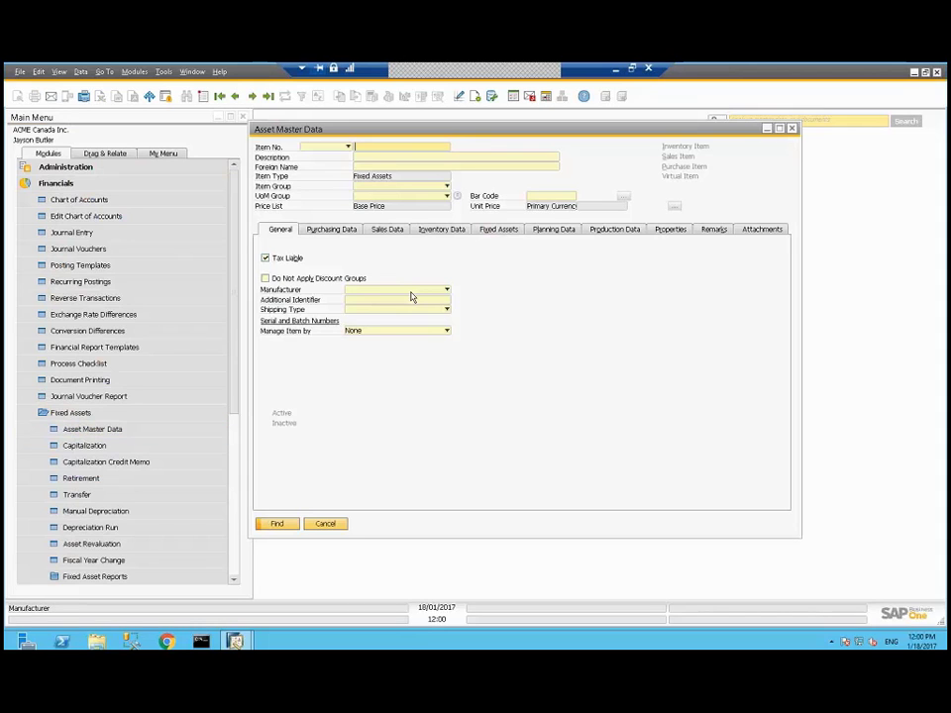
{"action": "key", "text": "ctrl+Page_Down"}
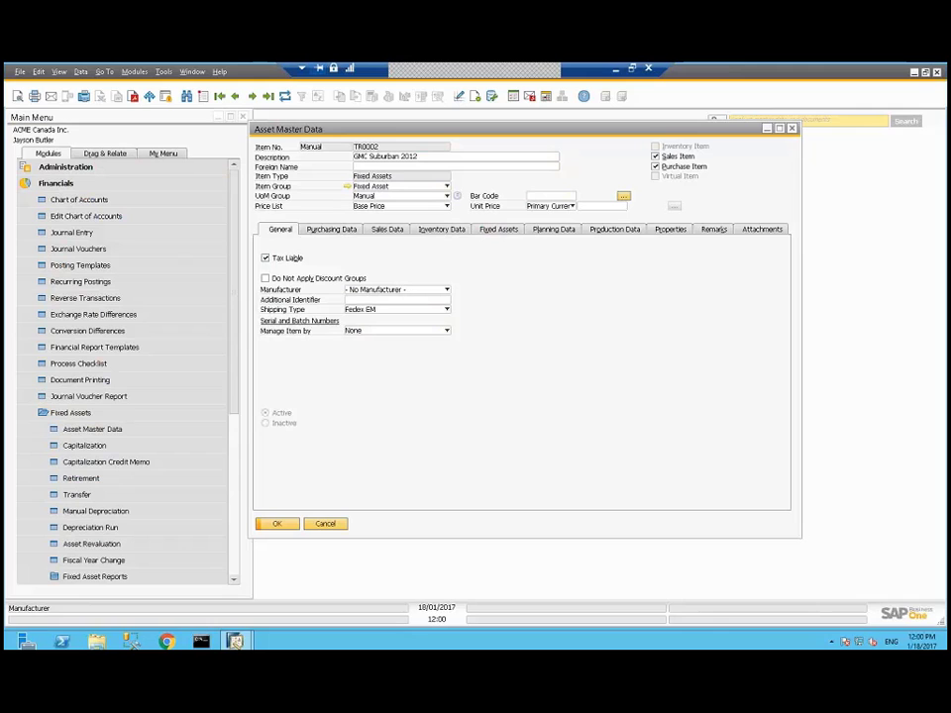
Step: Show TR0002's Fixed Assets tab: class MV, $50,000 historical APC, $5,560 net book value
{"action": "left_click", "coordinate": [500, 230]}
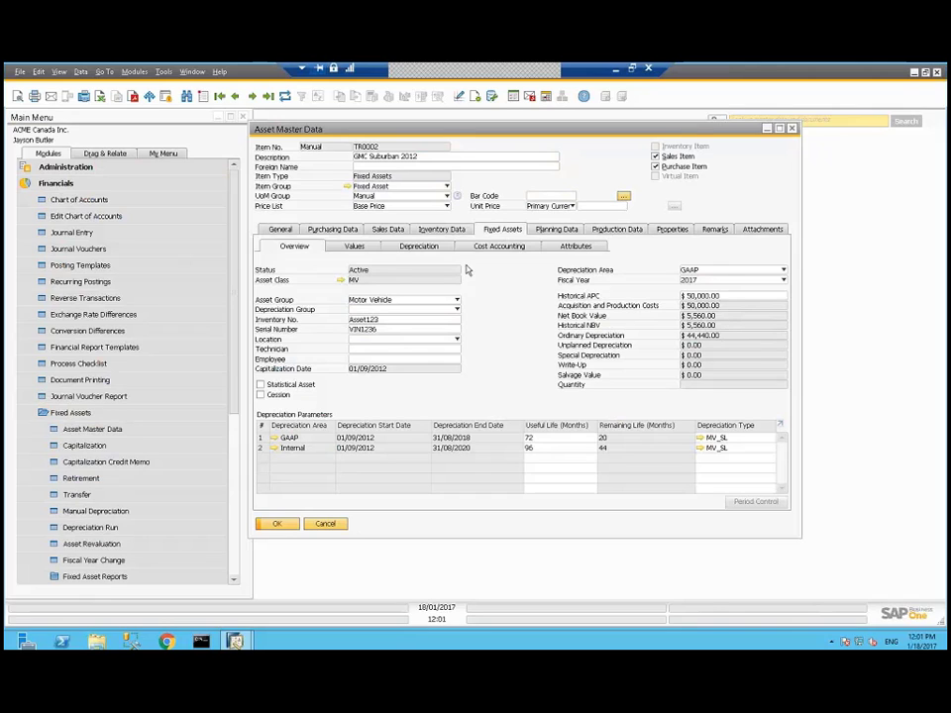
Step: On the Values sub-tab, view fiscal year 2015, then switch back to 2017
{"action": "left_click", "coordinate": [358, 247]}
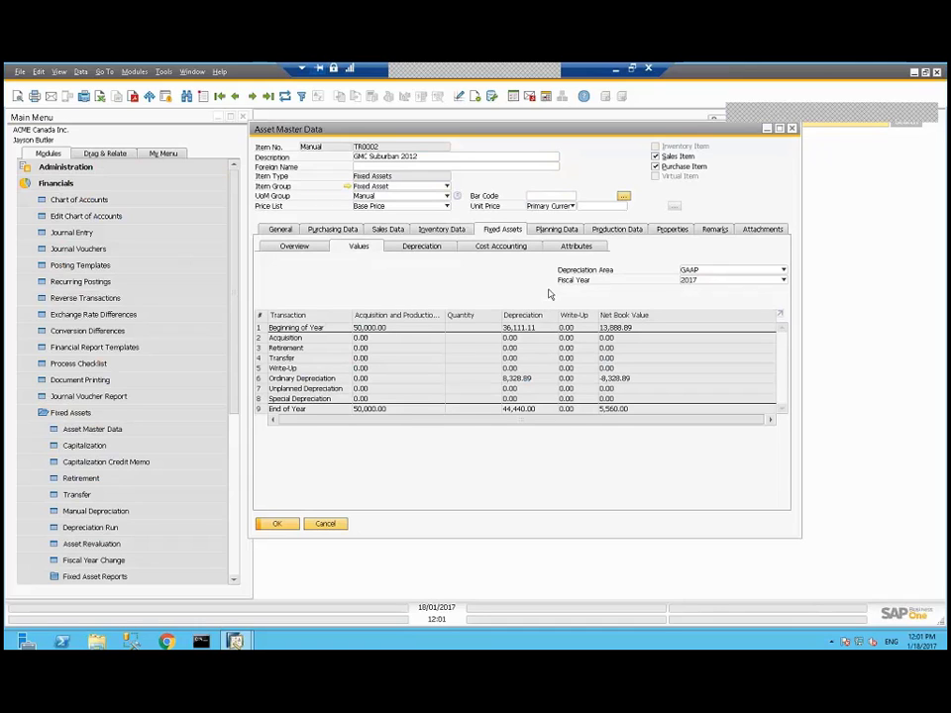
{"action": "left_click", "coordinate": [780, 281]}
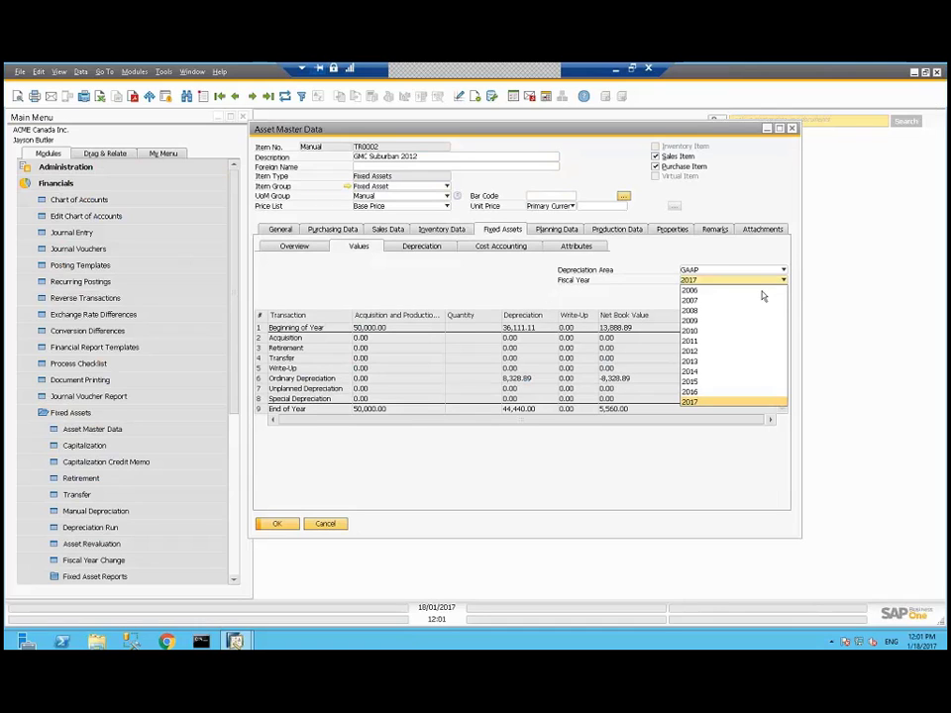
{"action": "left_click", "coordinate": [694, 382]}
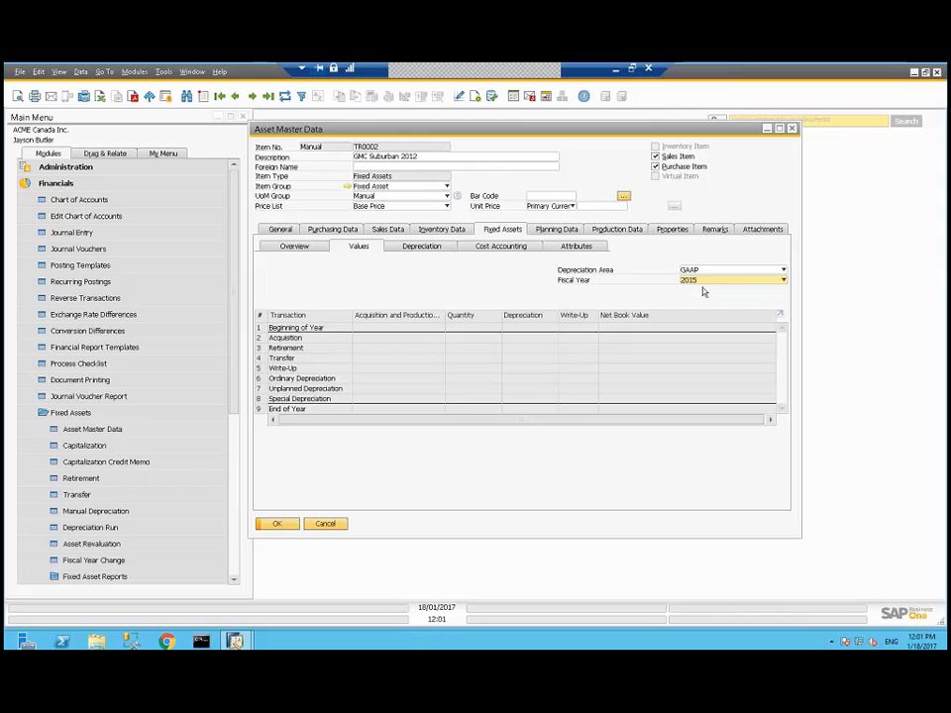
{"action": "left_click", "coordinate": [766, 279]}
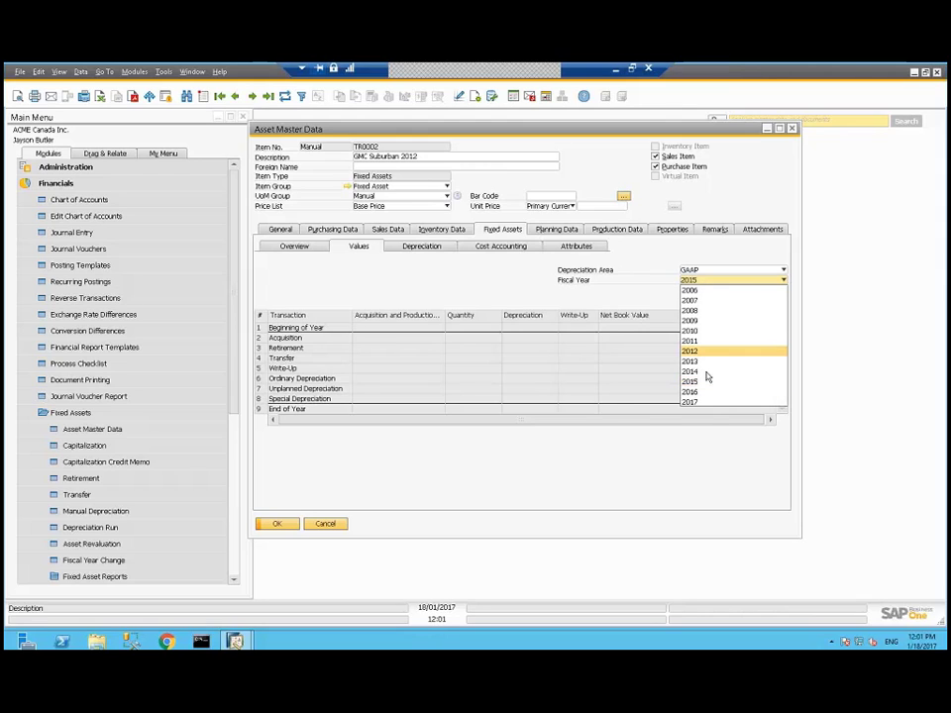
{"action": "left_click", "coordinate": [701, 402]}
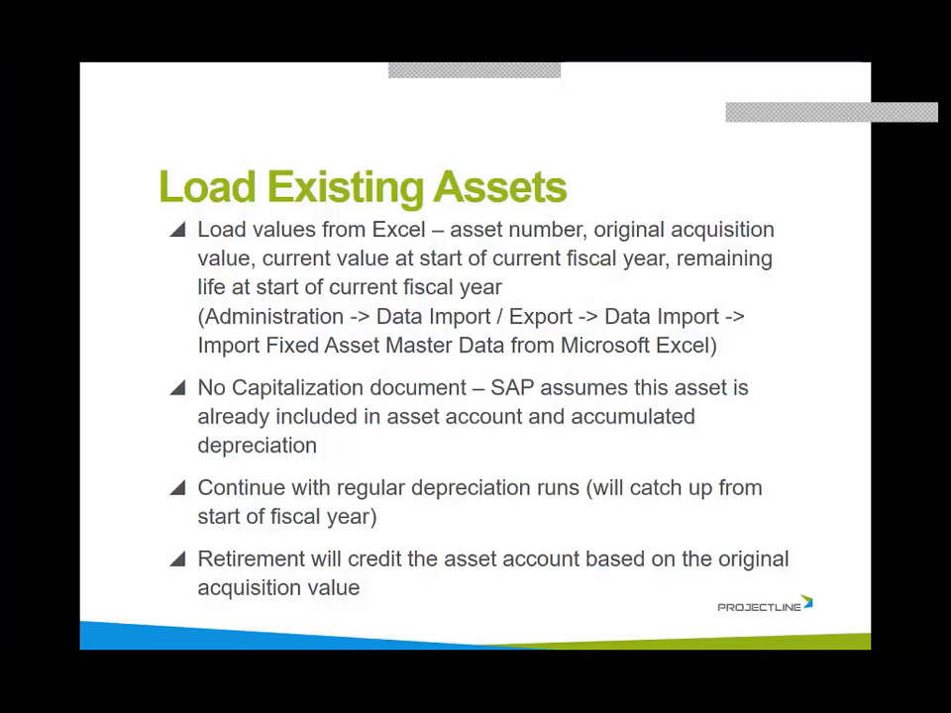
Step: Advance the presentation to the Additional Information slide
{"action": "key", "text": "Right"}
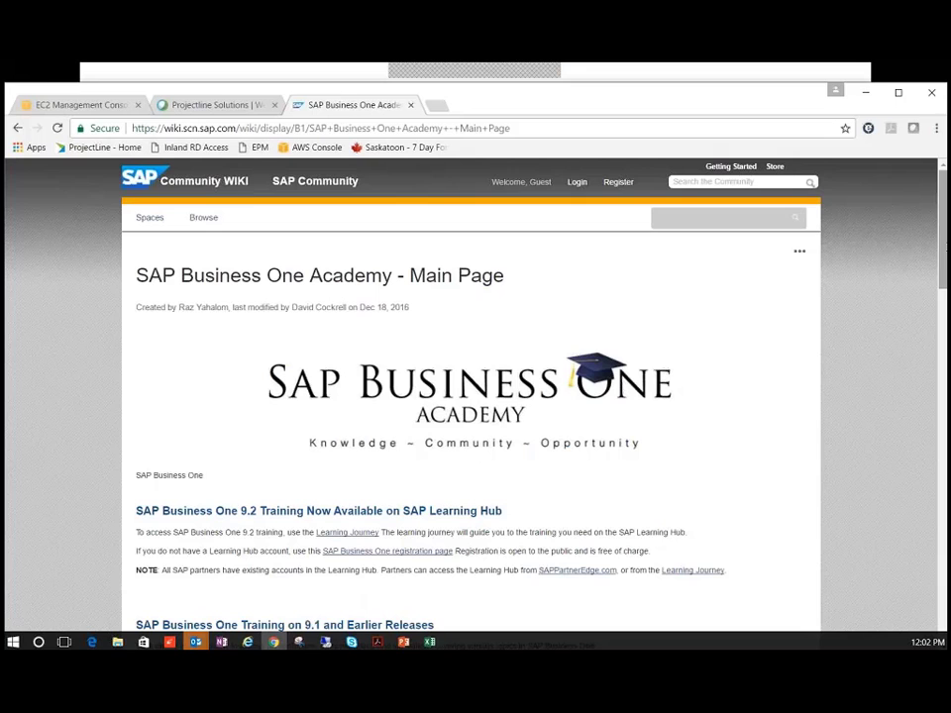
Step: Open the Accounting course page in SAP Business One Academy and jump to its Fixed Assets training section
{"action": "left_click_drag", "start_coordinate": [944, 250], "coordinate": [944, 382]}
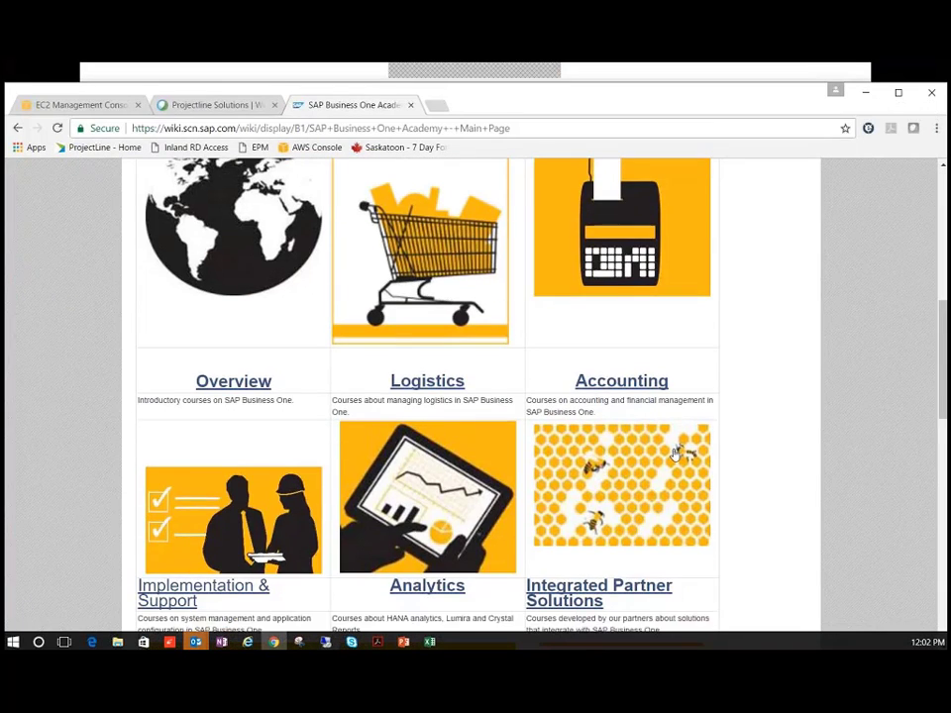
{"action": "left_click", "coordinate": [622, 384]}
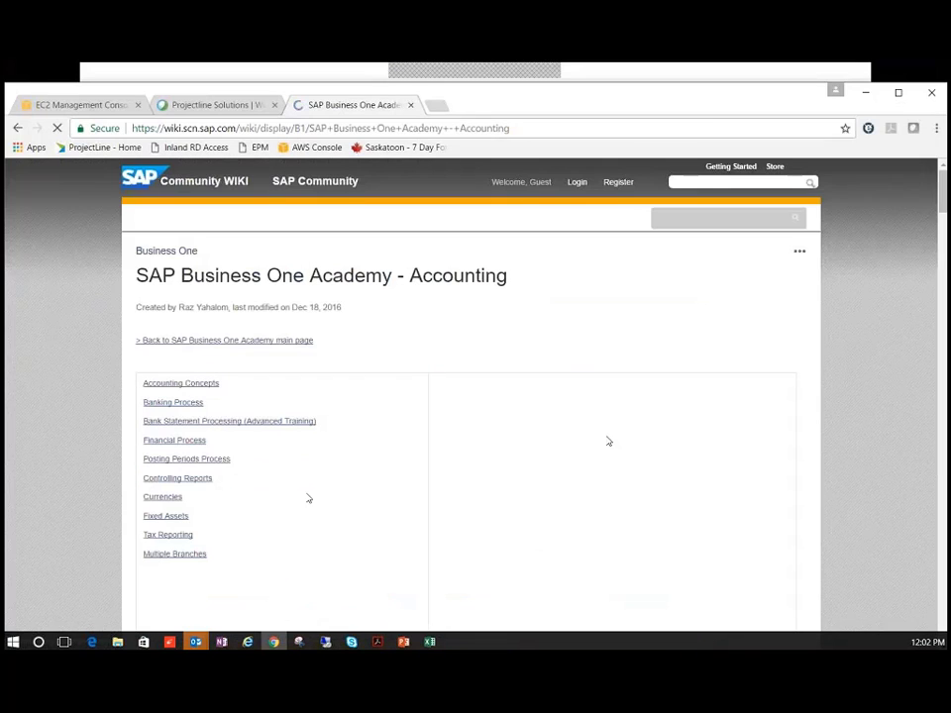
{"action": "left_click", "coordinate": [164, 516]}
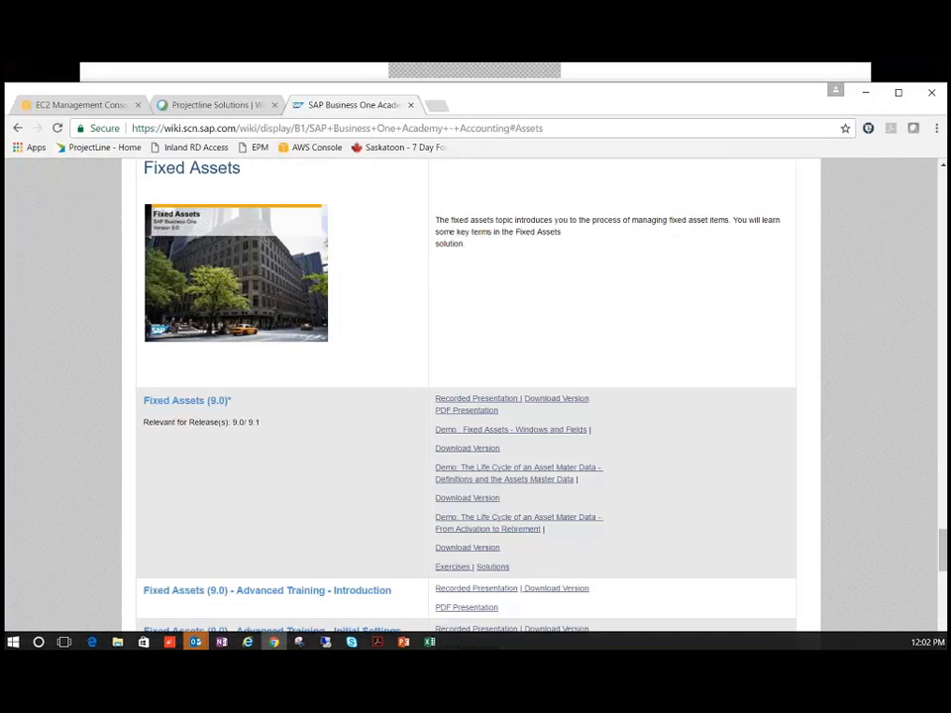
{"action": "left_click_drag", "start_coordinate": [943, 548], "coordinate": [943, 562]}
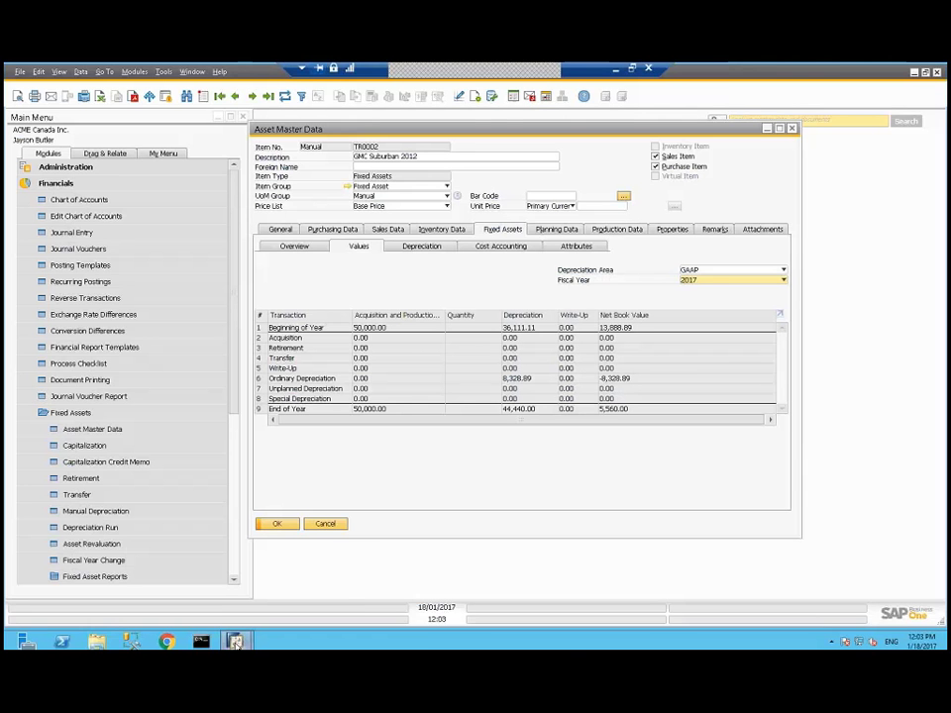
Step: Bring the SAP Library help window forward and maximize its Account Determination - Setup Window topic
{"action": "mouse_move", "coordinate": [276, 615]}
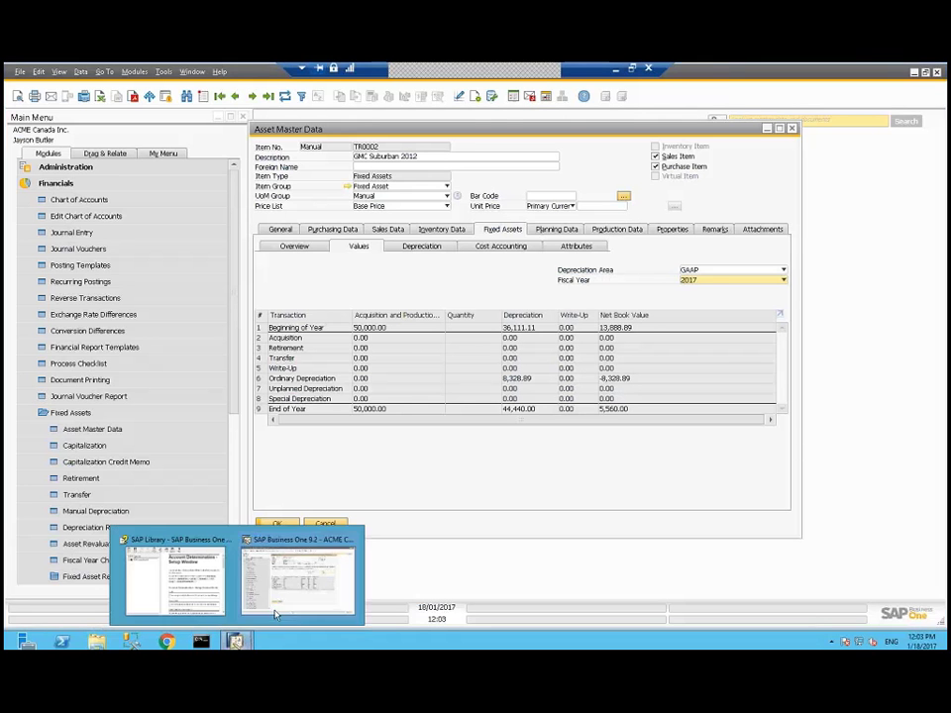
{"action": "left_click", "coordinate": [170, 575]}
{"action": "key", "text": "super+Up"}
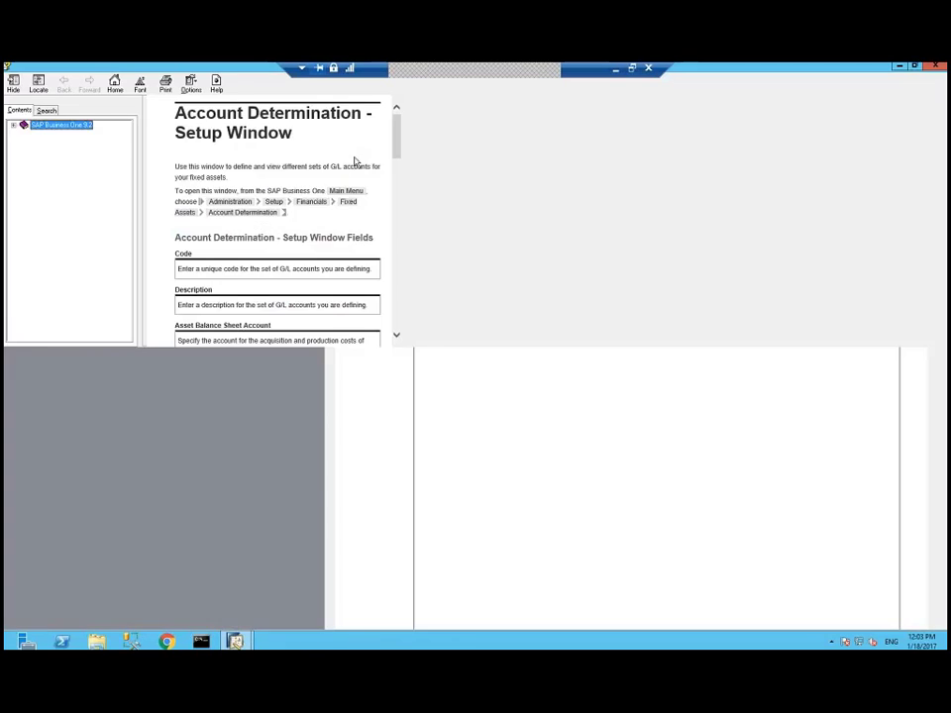